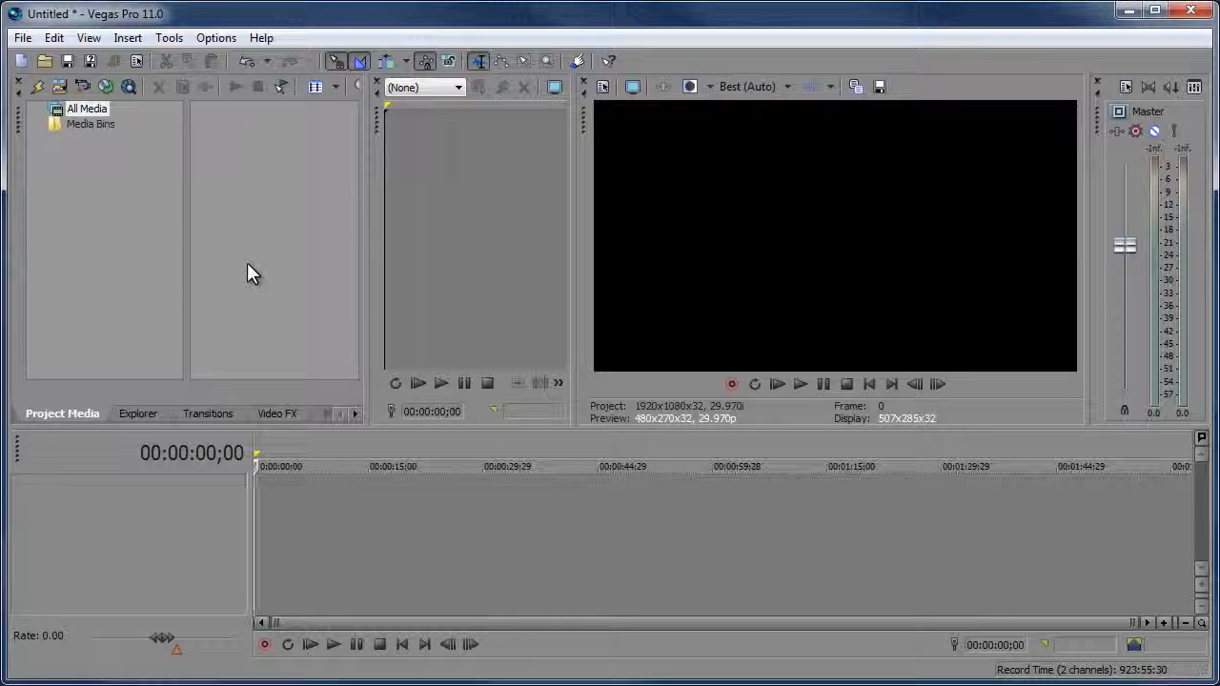
Look through the Explorer, Transitions, Video FX and Media Generators windows, and return to Project Media.
click(143, 413)
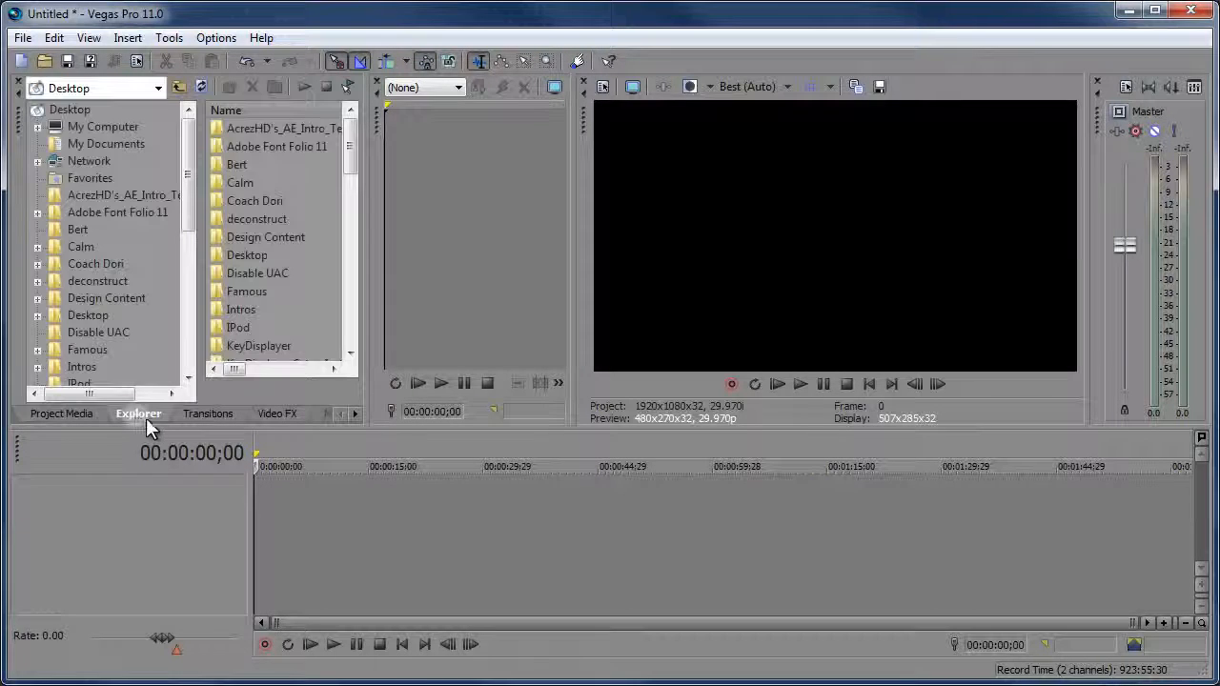
click(202, 418)
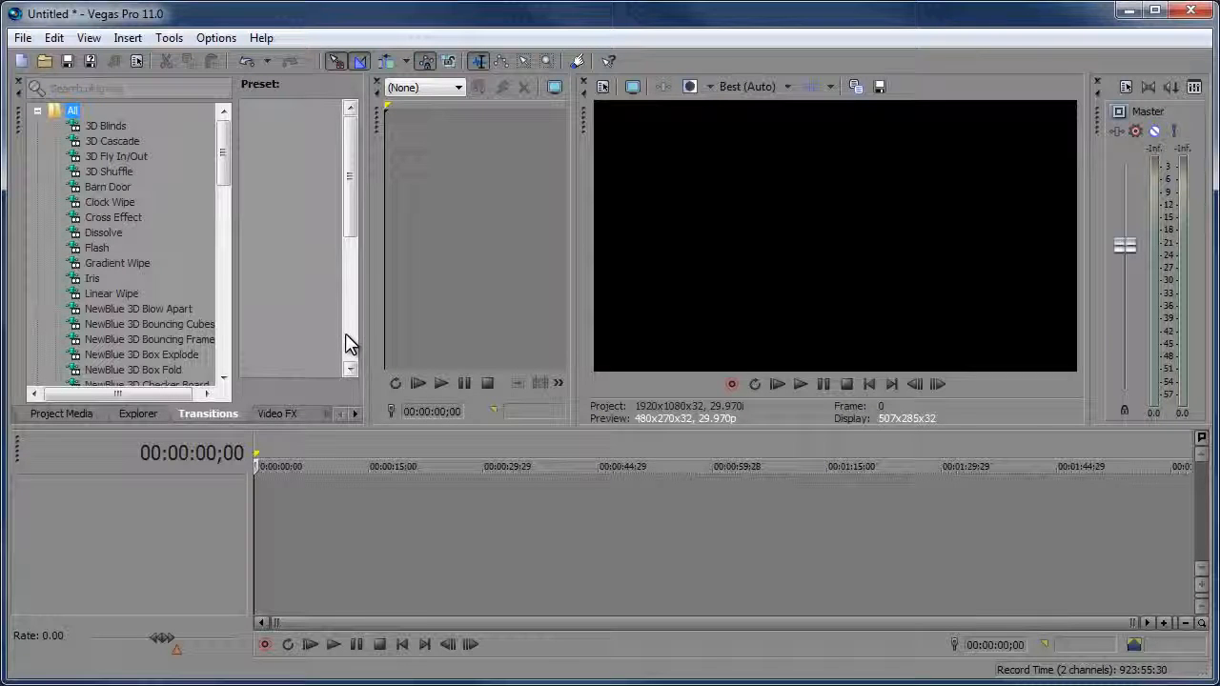
click(279, 413)
click(353, 413)
click(286, 416)
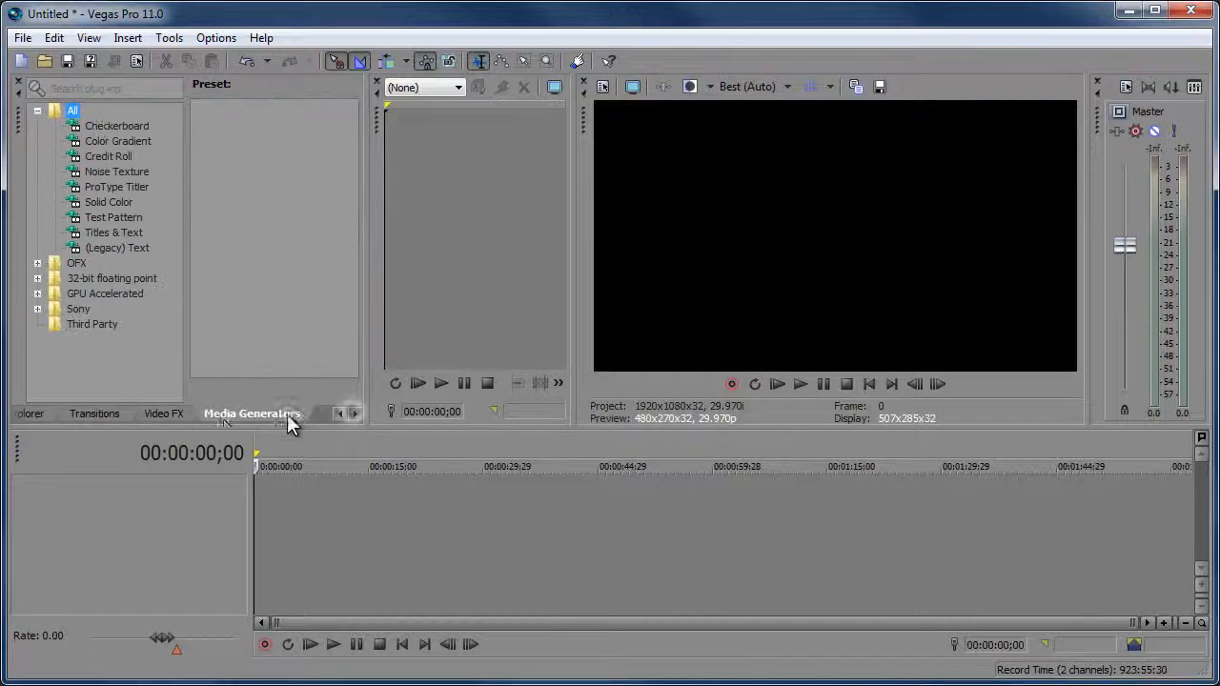
click(339, 417)
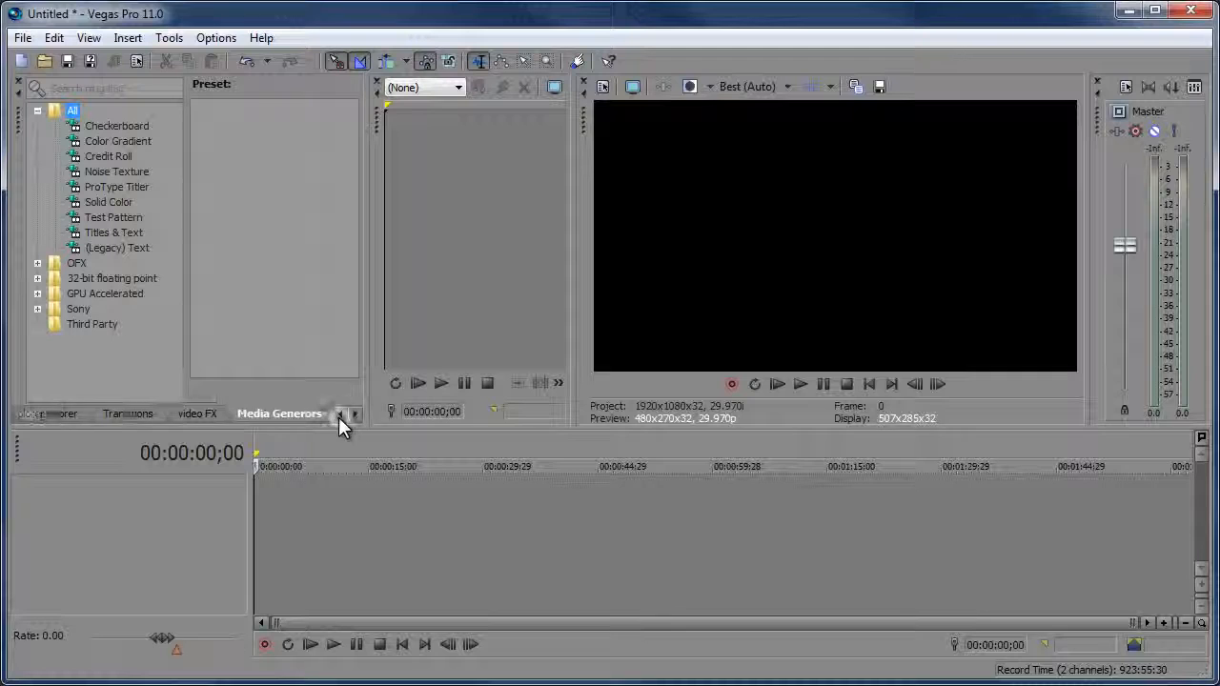
click(339, 417)
click(84, 412)
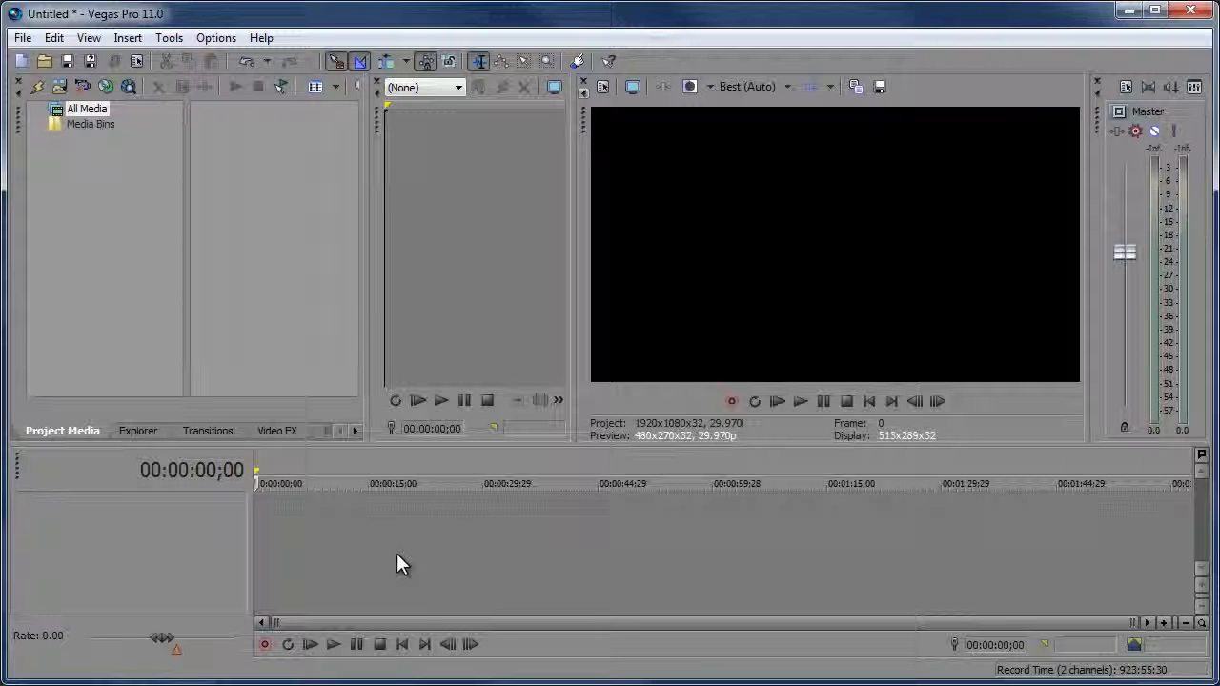
Enlarge the timeline area and mark a loop region over about its first 28 seconds.
drag(441, 442, 454, 379)
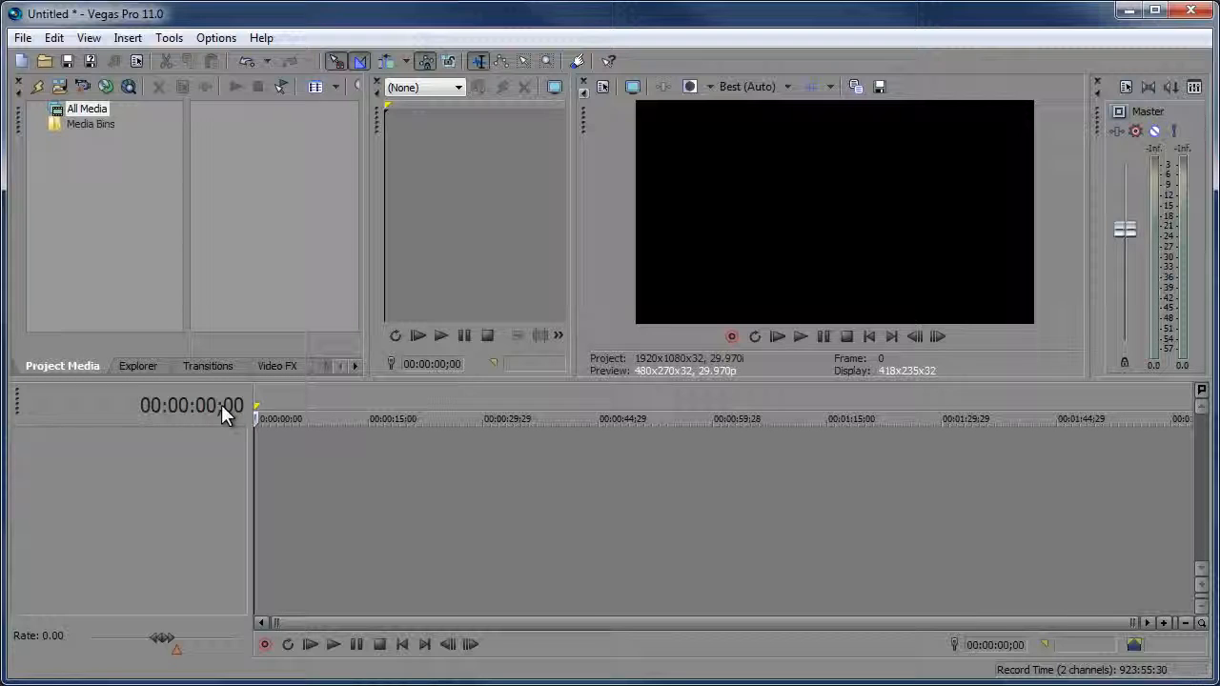
drag(474, 405, 256, 405)
click(466, 507)
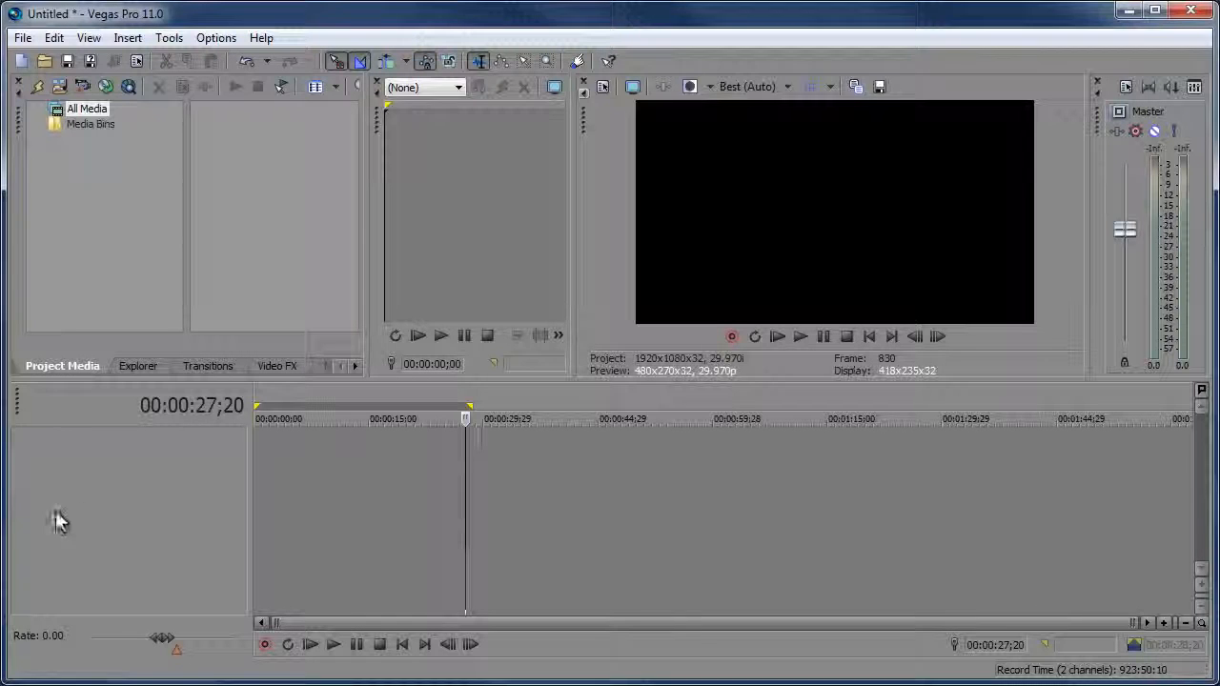
Add the MVI_7718 clip from the Outdoor folder at the start of the timeline and move the cursor to about 17 seconds.
click(115, 685)
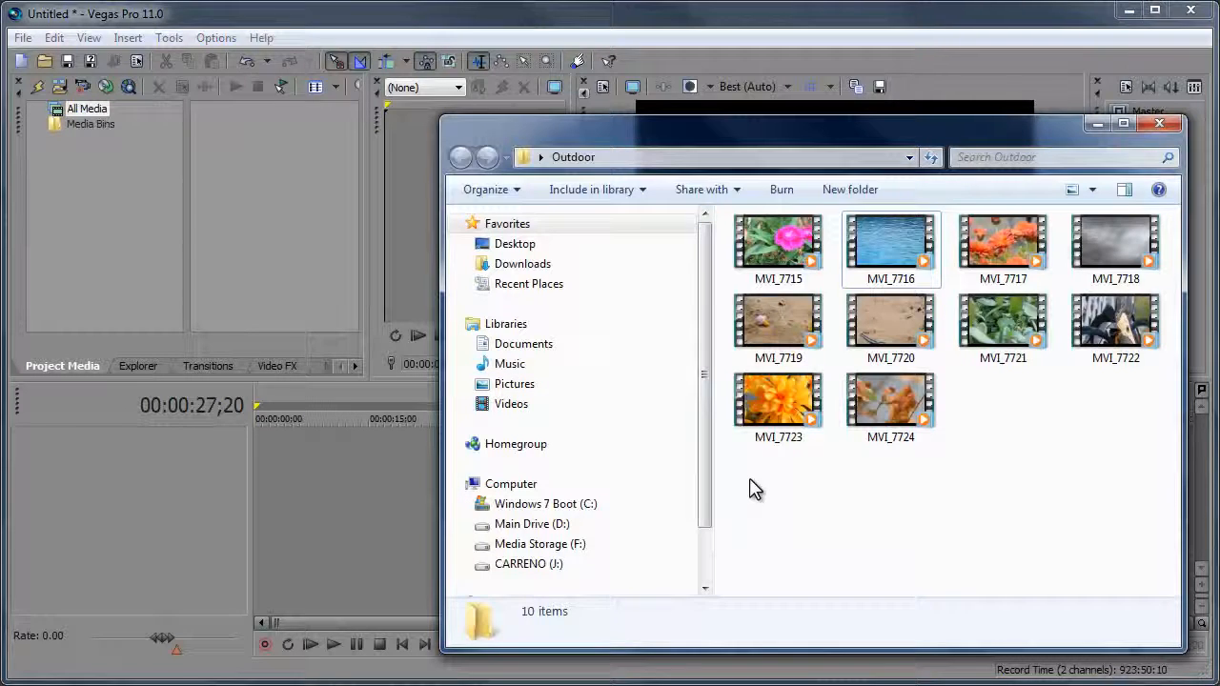
drag(1138, 239, 242, 472)
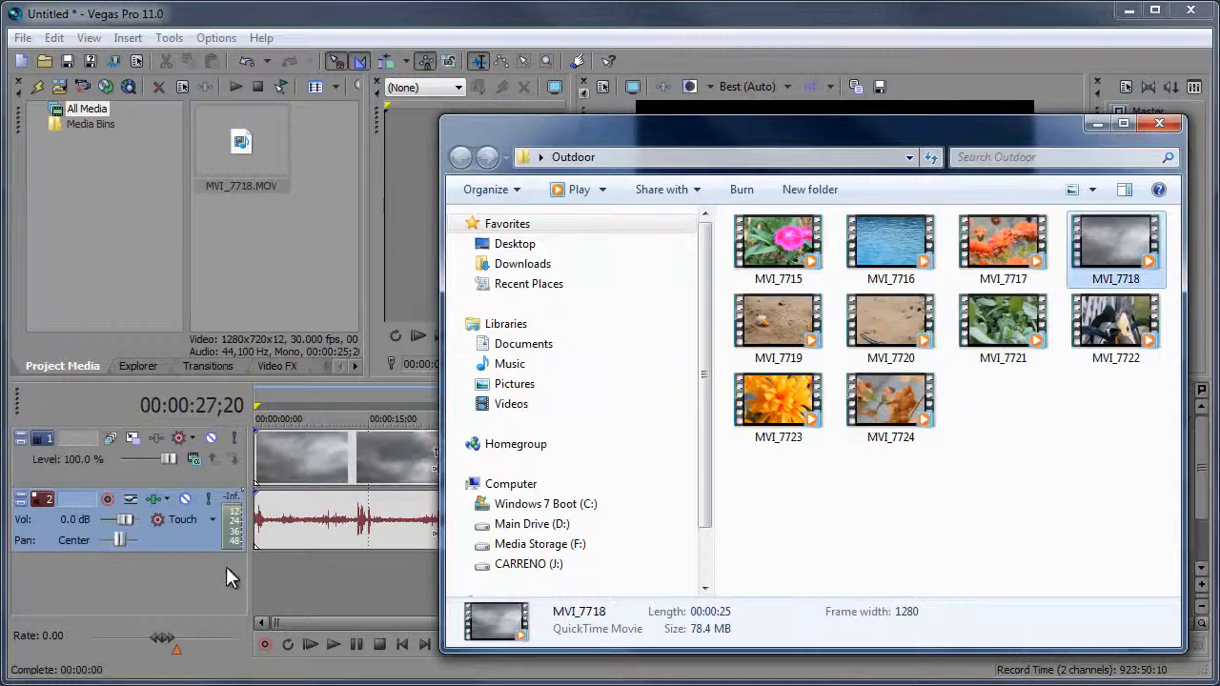
click(226, 566)
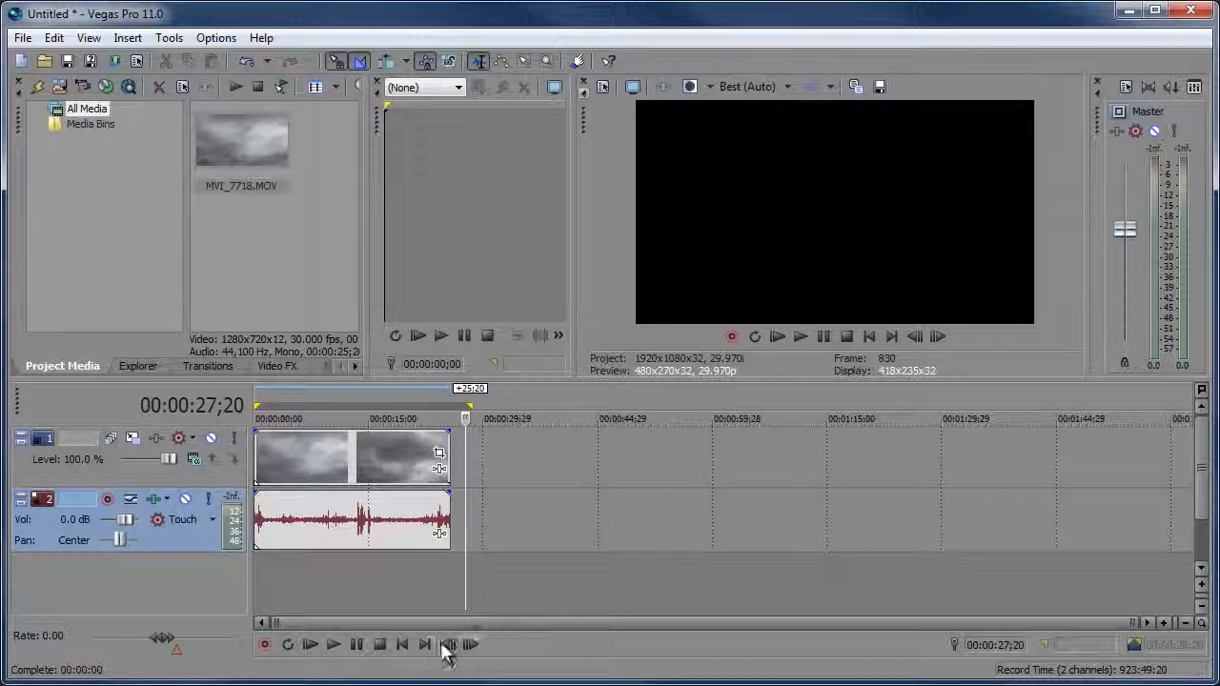
click(387, 399)
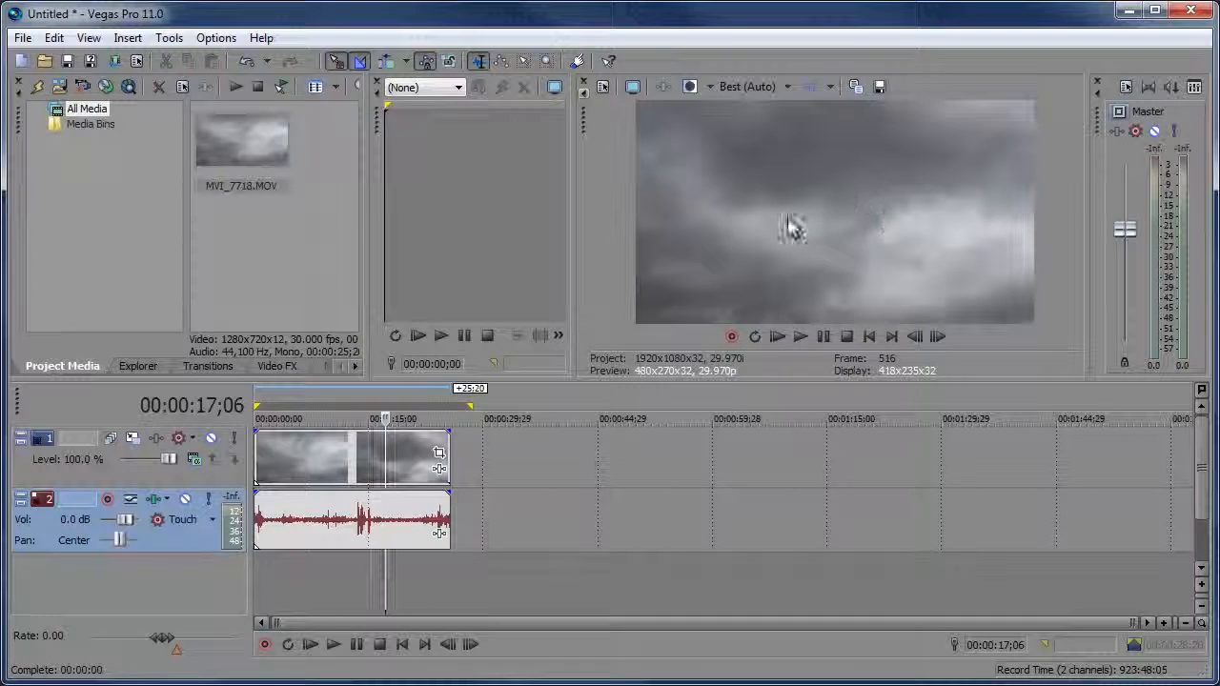
Widen the Trimmer and load MVI_7718.MOV from the project media into it.
drag(572, 288, 687, 277)
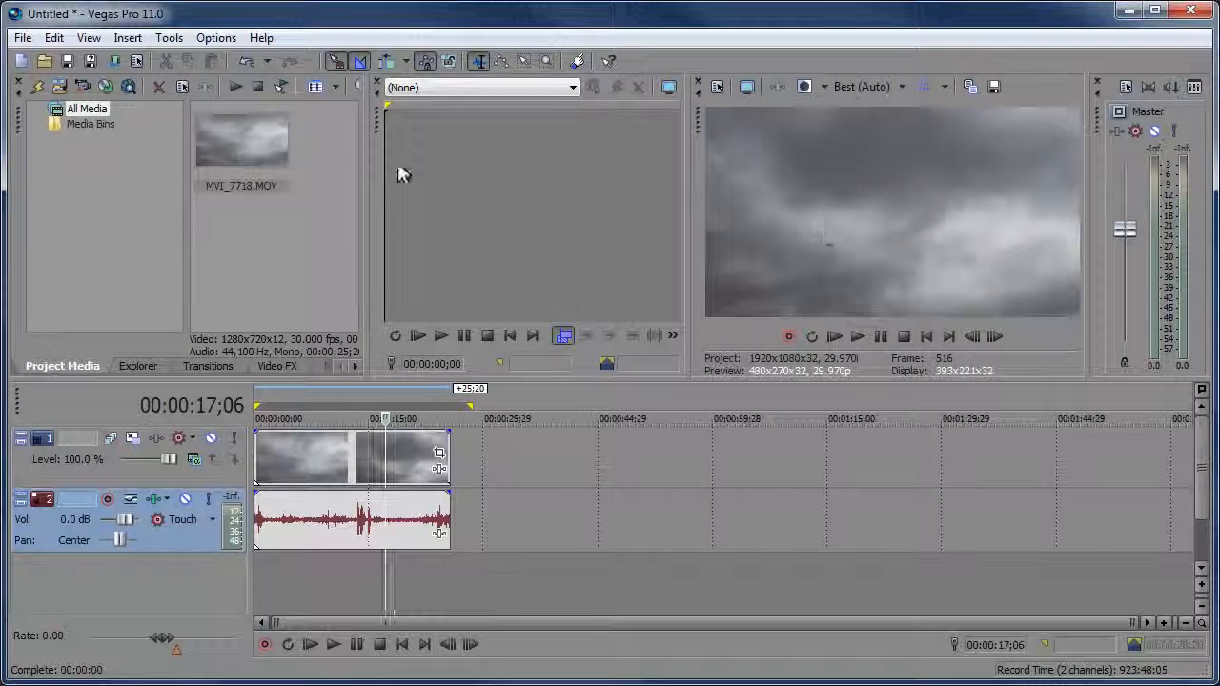
click(448, 215)
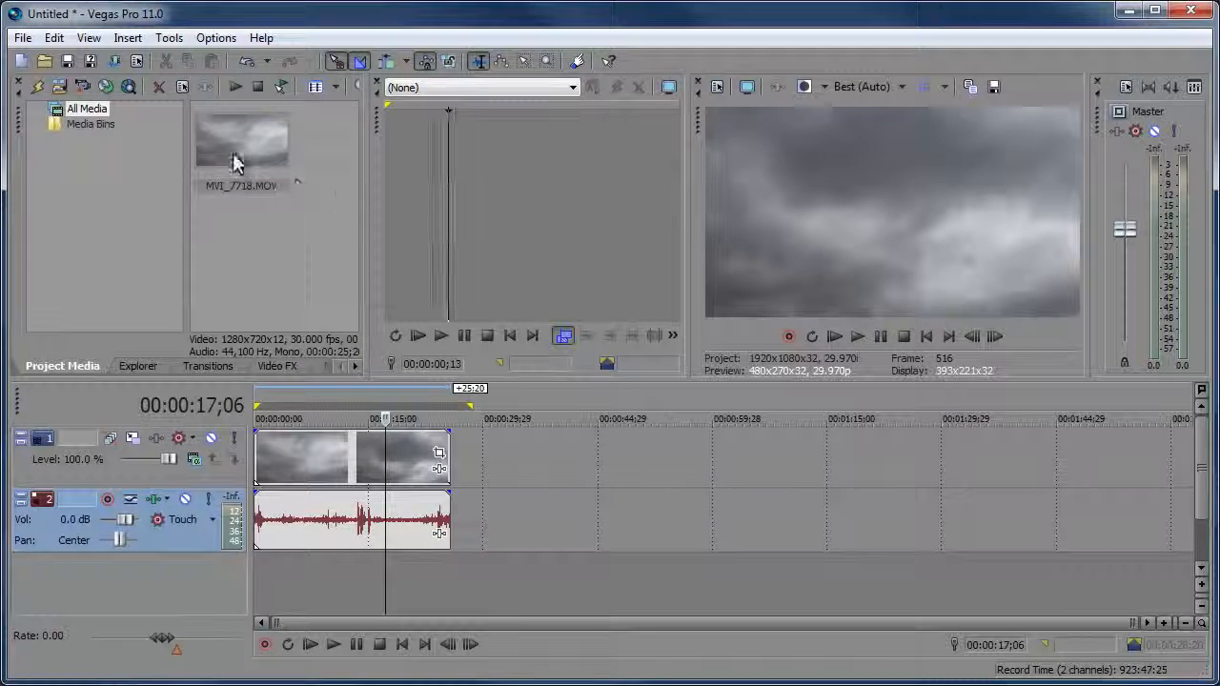
double_click(267, 133)
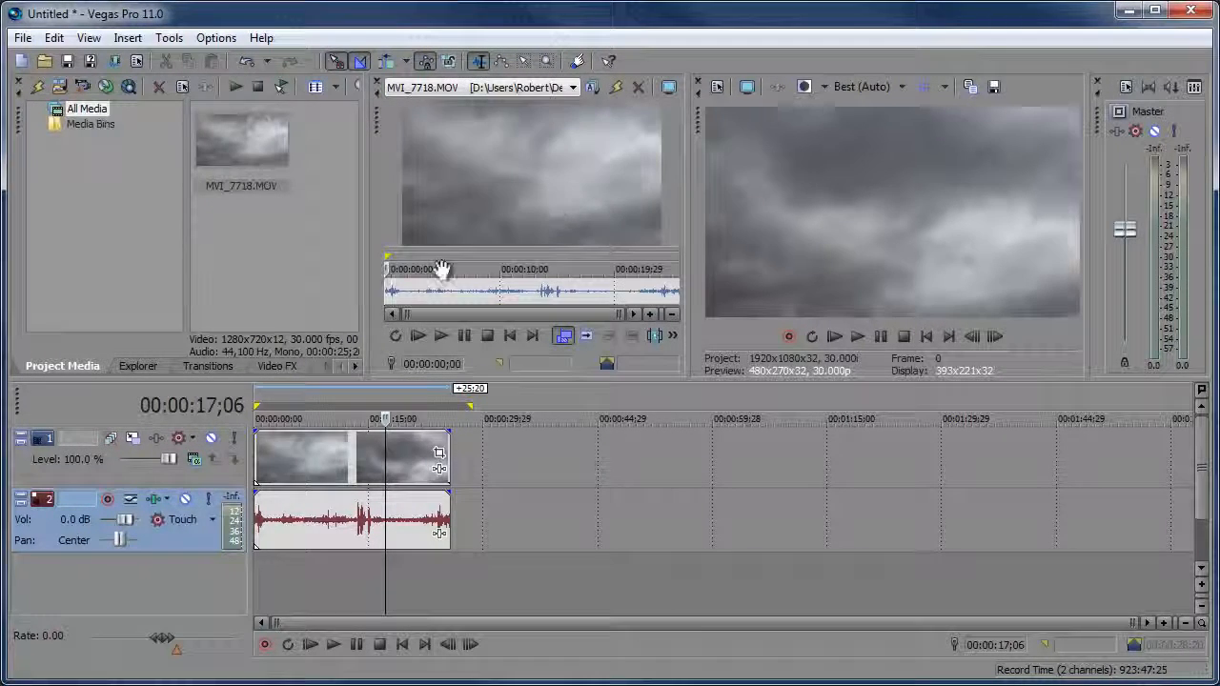
Select 00:00:01;16 to 00:00:20;03 of the clip in the Trimmer and add that section to the timeline after the existing clip.
drag(404, 271, 615, 267)
drag(539, 295, 585, 476)
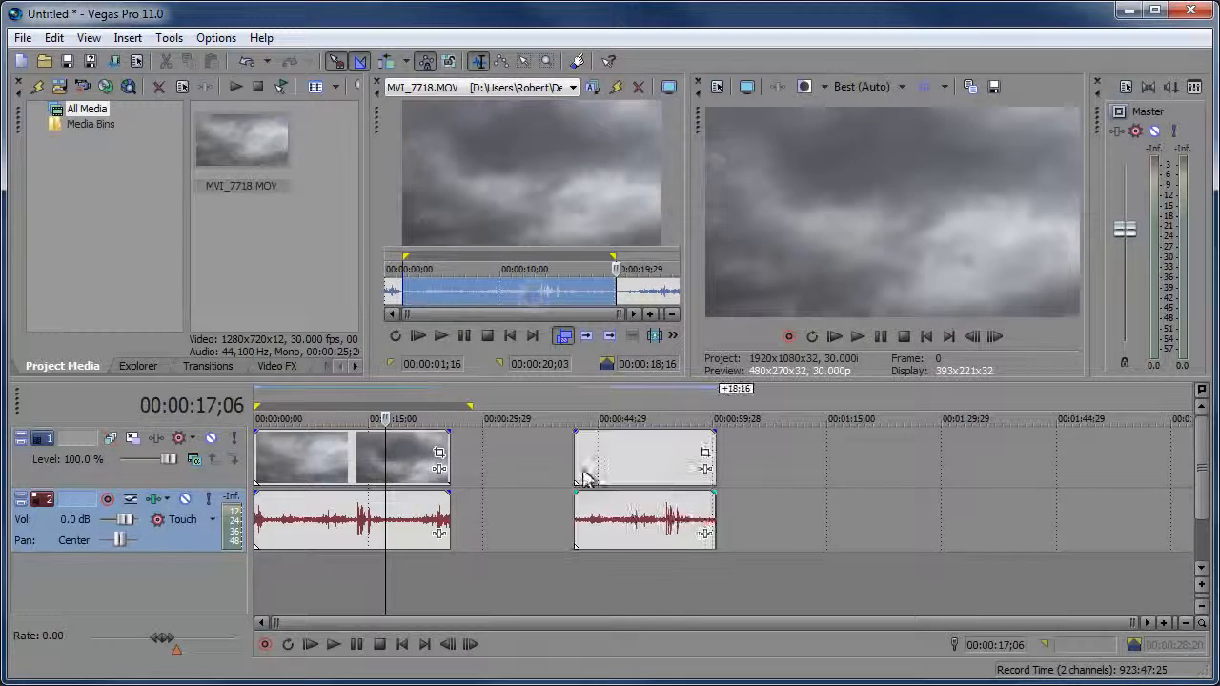
Delete the trimmed section from the timeline and return the cursor to about 10 seconds in the first clip.
click(617, 484)
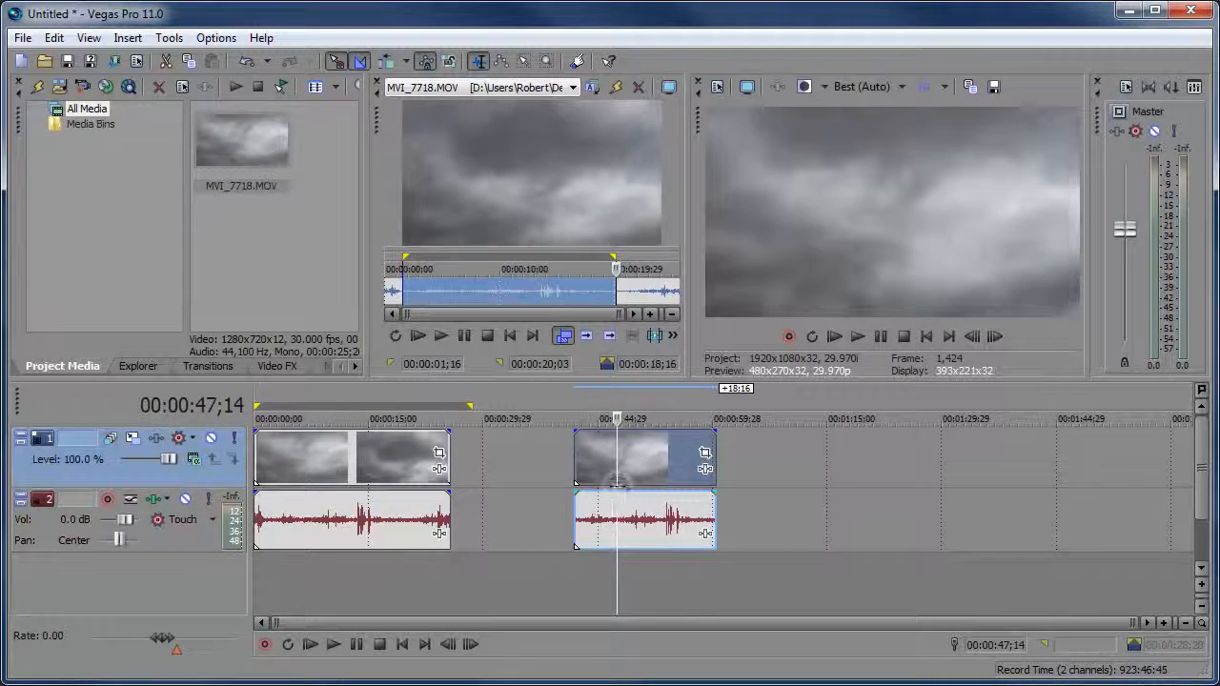
key(Delete)
click(327, 418)
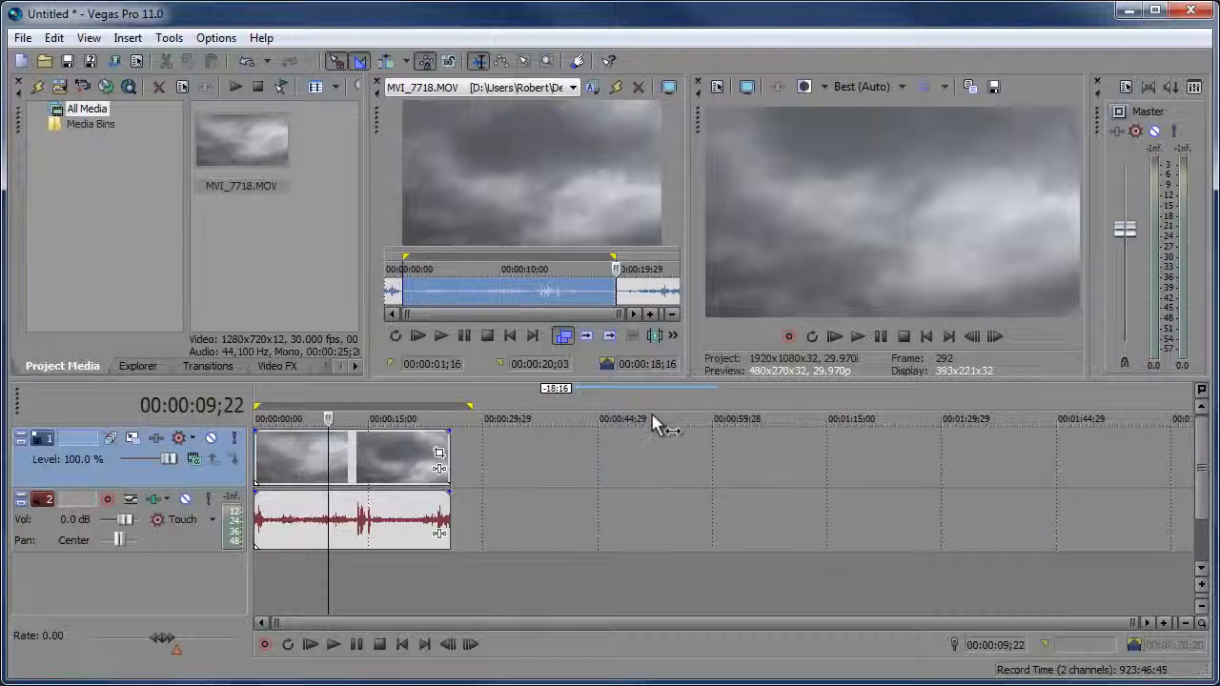
click(901, 89)
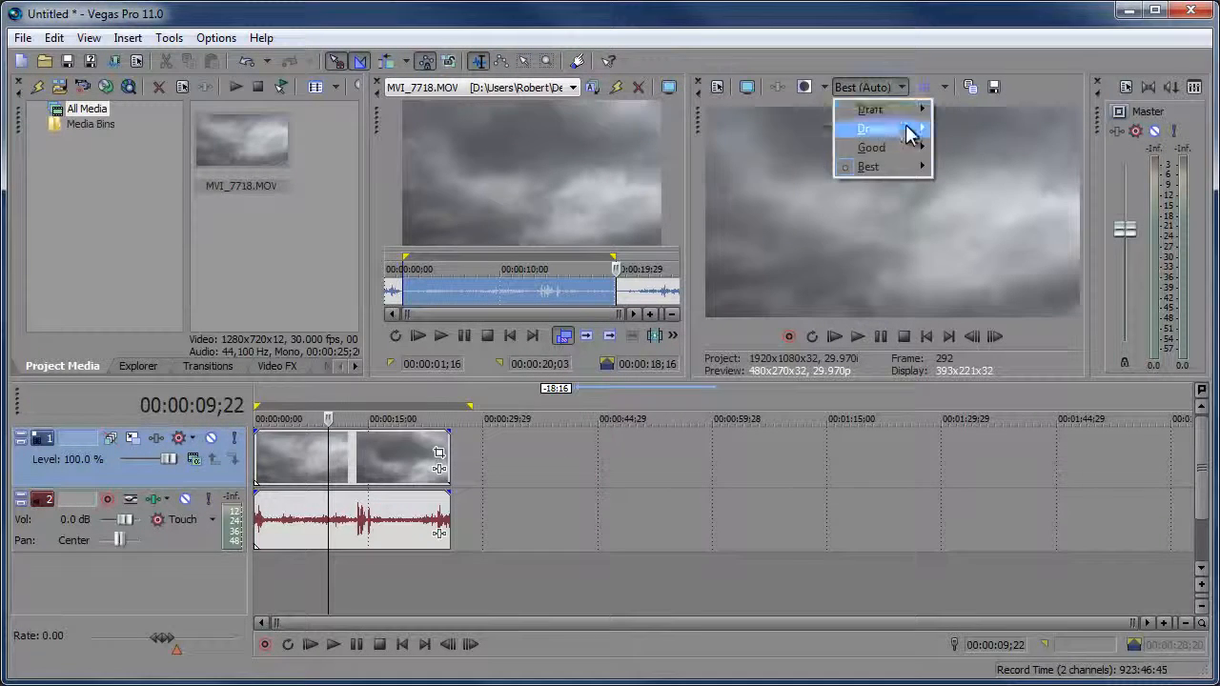
mouse_move(885, 166)
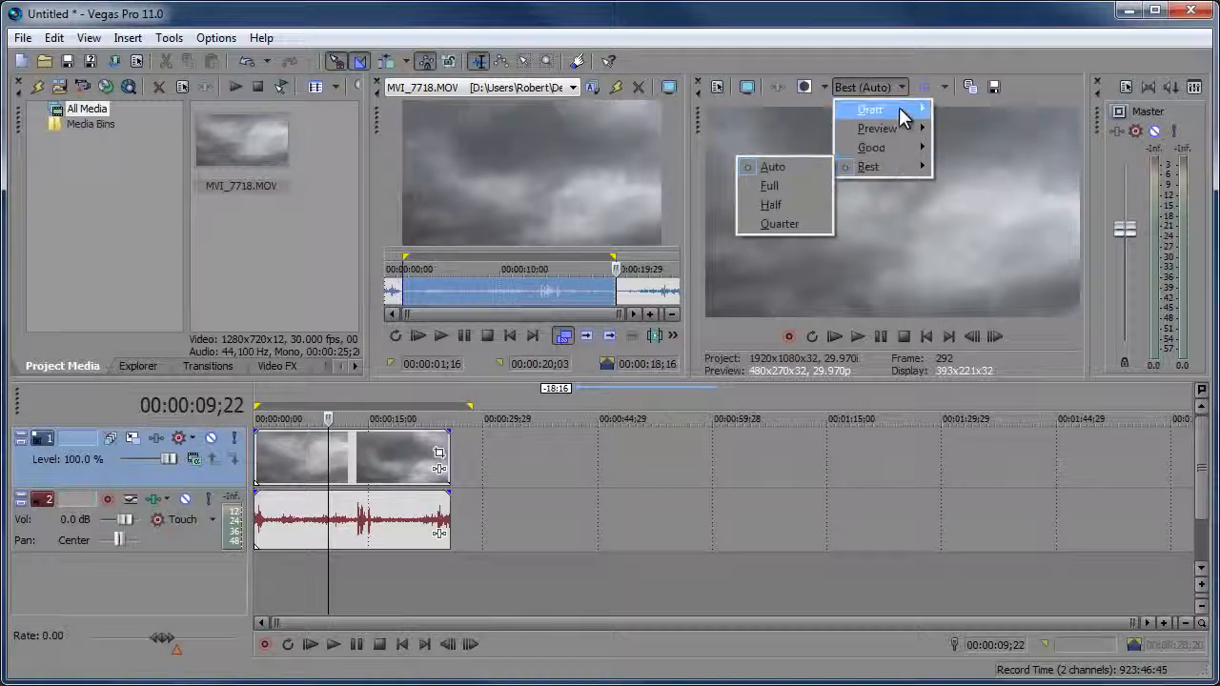
mouse_move(903, 111)
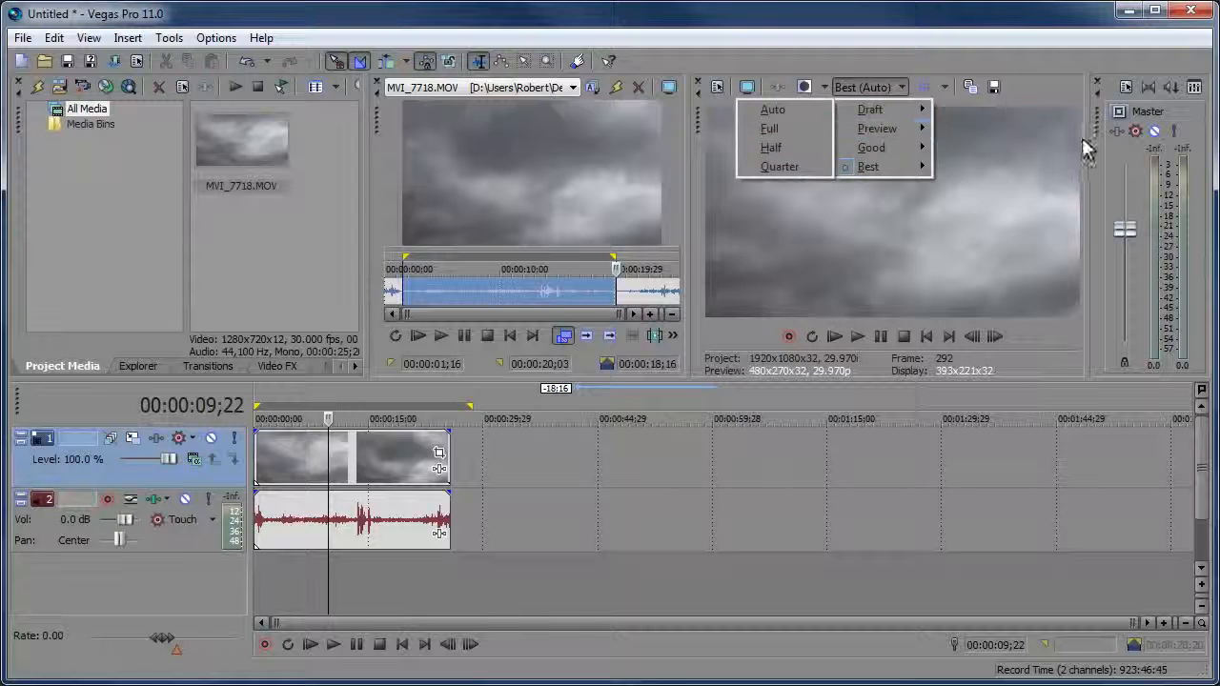
click(1033, 138)
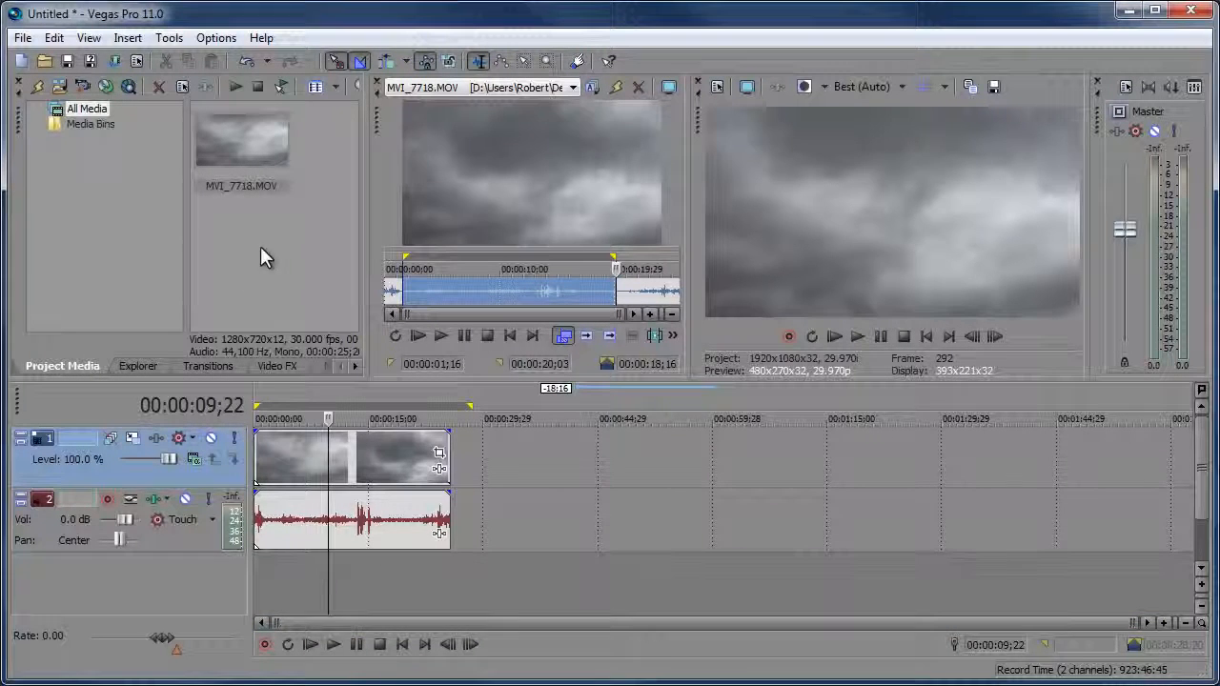
Import all the Outdoor clips, MVI_7715 through MVI_7724, into the project media.
click(23, 38)
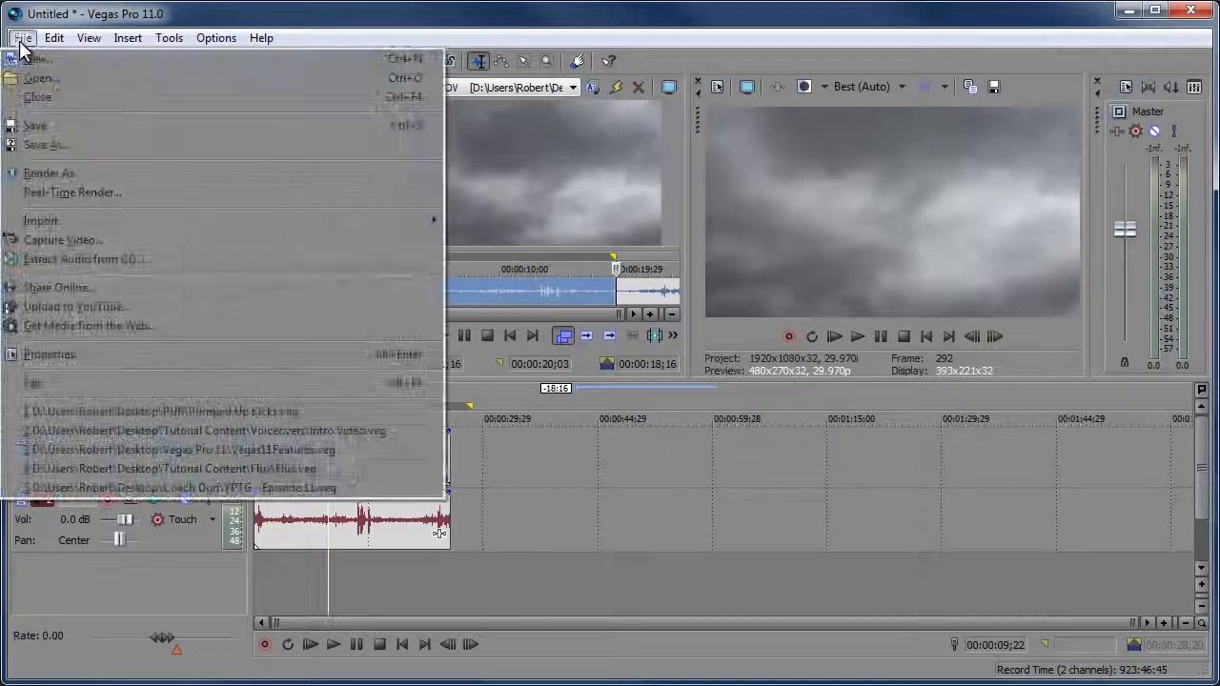
mouse_move(158, 223)
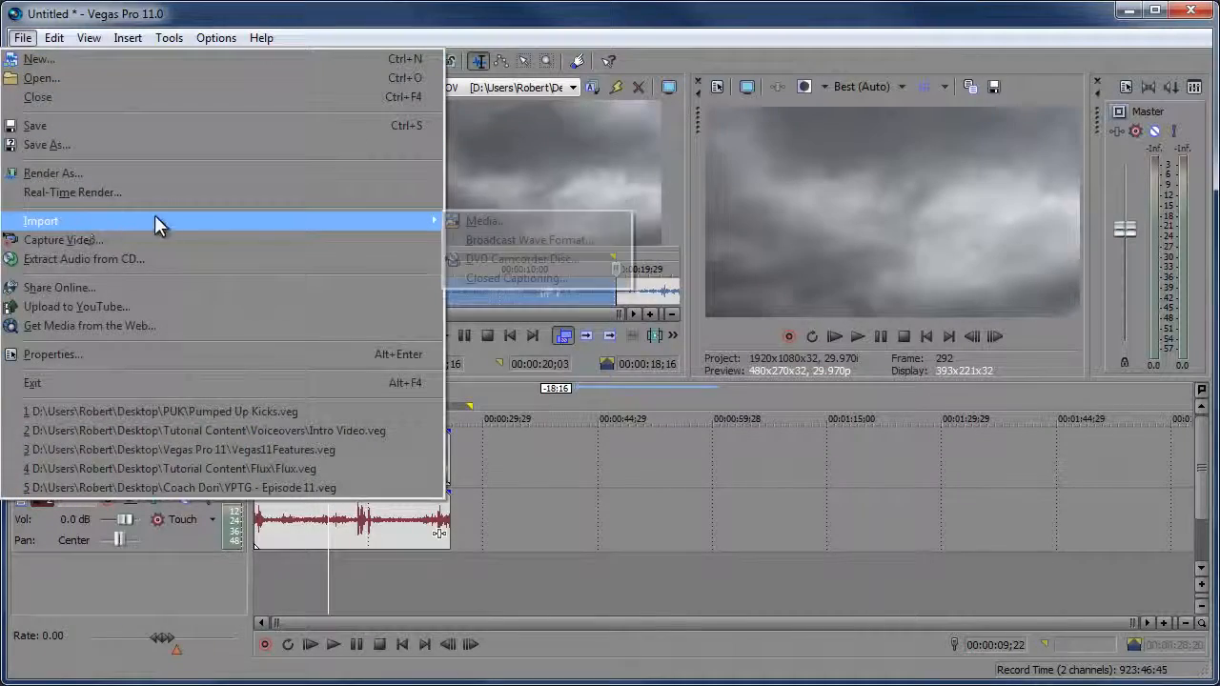
click(491, 225)
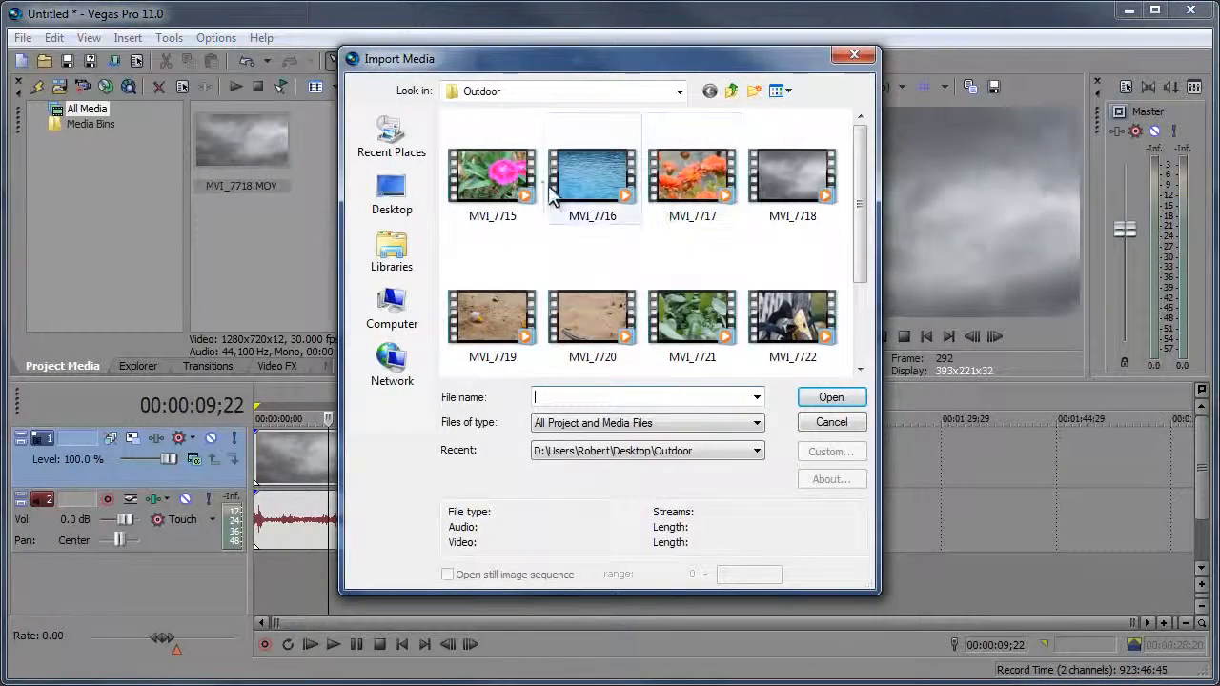
scroll(860, 223, down, 3)
shift+click(592, 329)
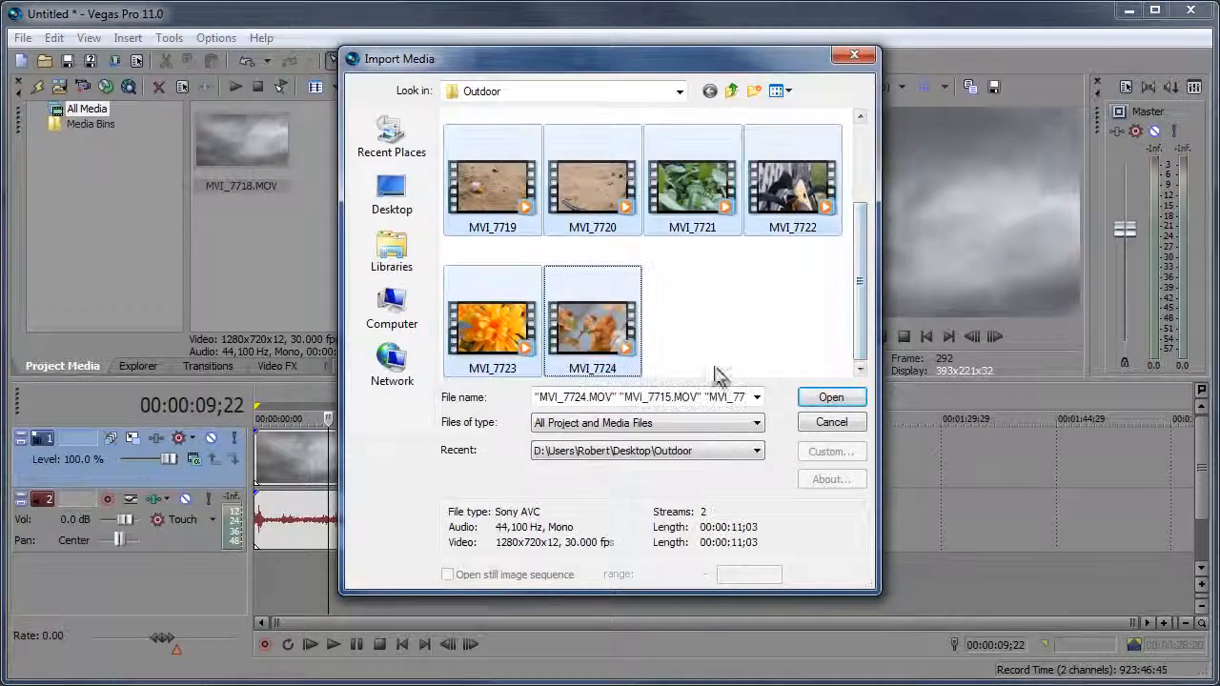
click(825, 398)
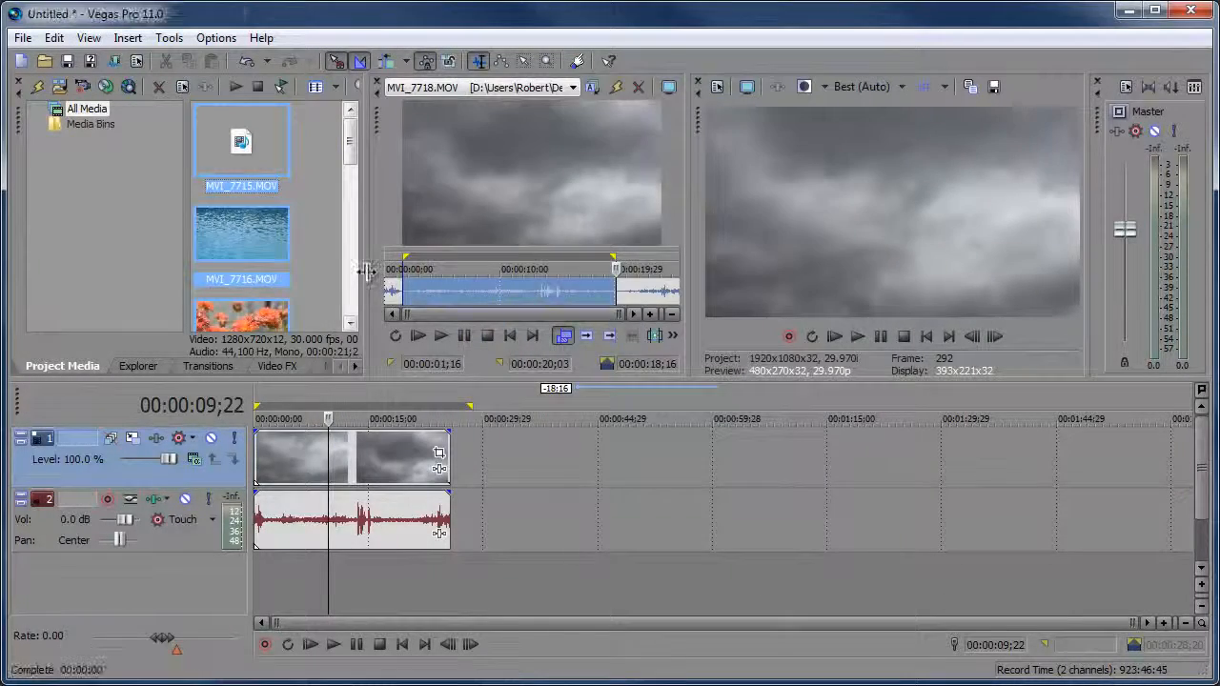
Widen the Project Media window to fit two columns of thumbnails and look through the imported clips.
mouse_move(425, 166)
mouse_down()
mouse_move(423, 288)
mouse_move(407, 156)
mouse_up()
click(408, 159)
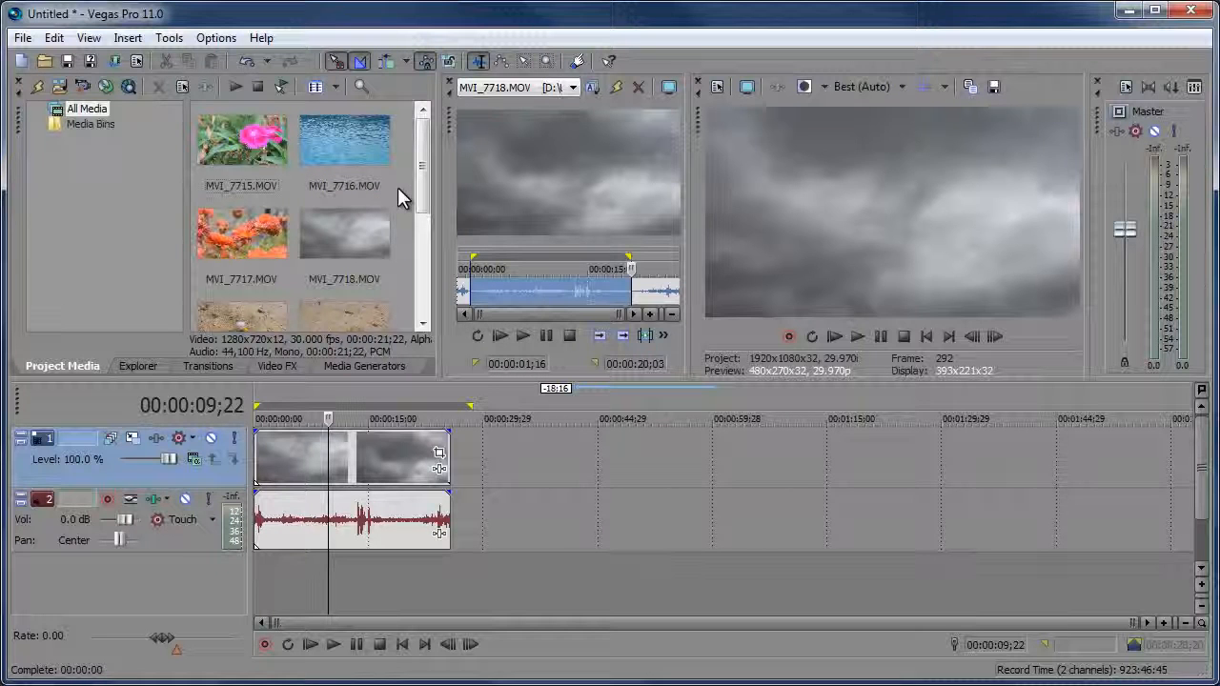
drag(422, 124, 446, 332)
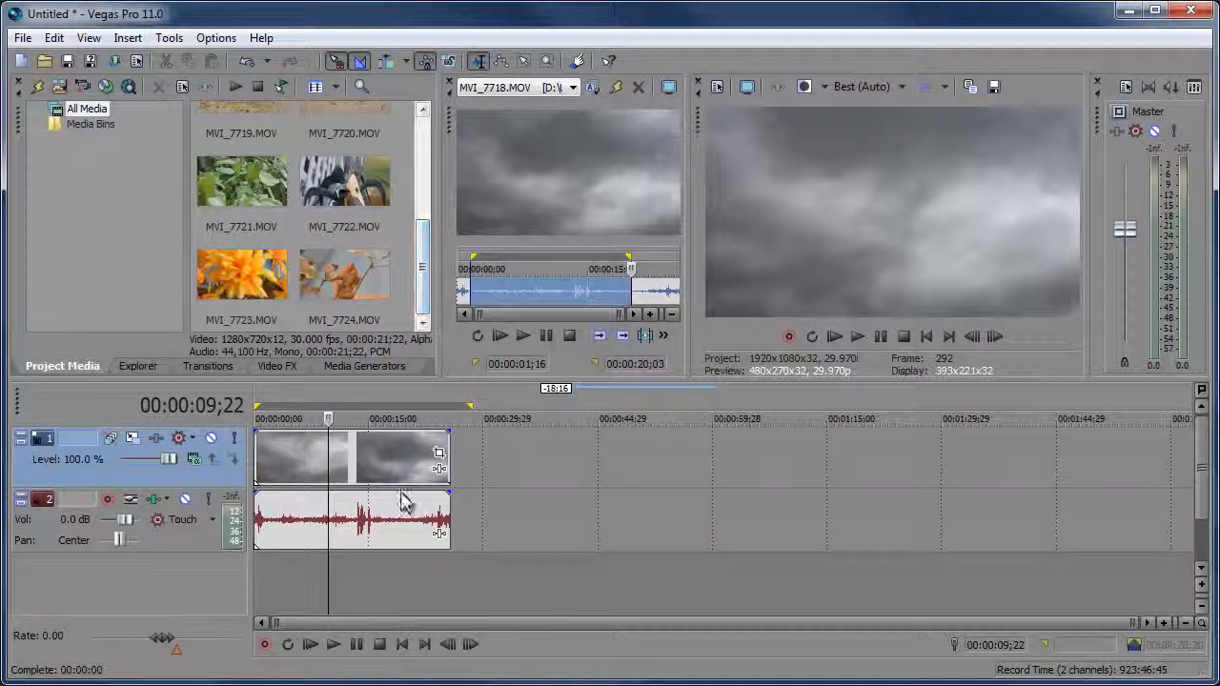
Play the timeline from the start, lower the audio event's gain almost to silence, and stop playback.
click(311, 647)
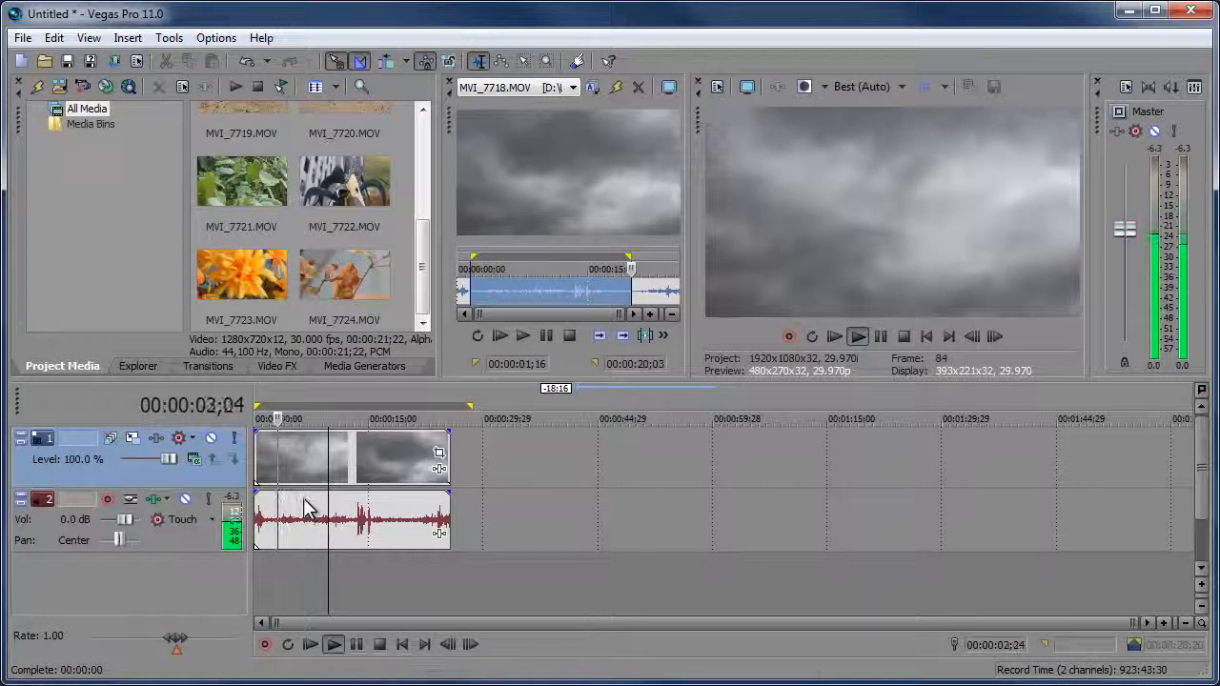
mouse_move(313, 494)
mouse_down()
mouse_move(308, 555)
mouse_move(313, 492)
mouse_up()
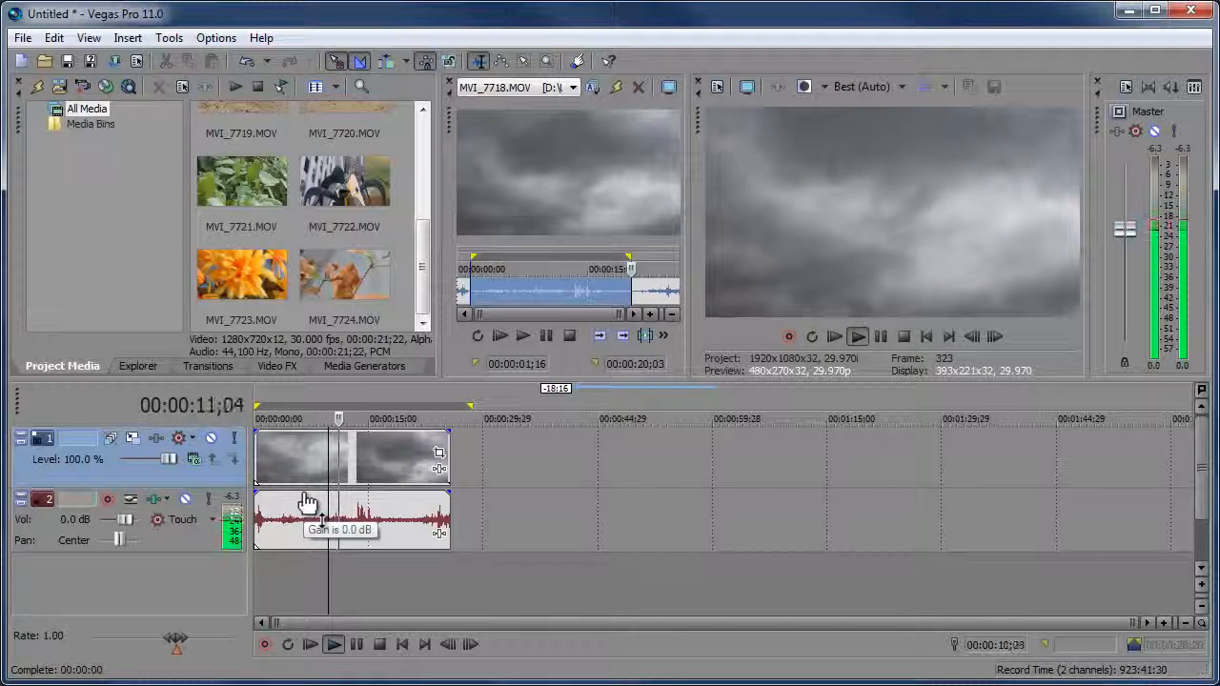
drag(307, 502, 315, 552)
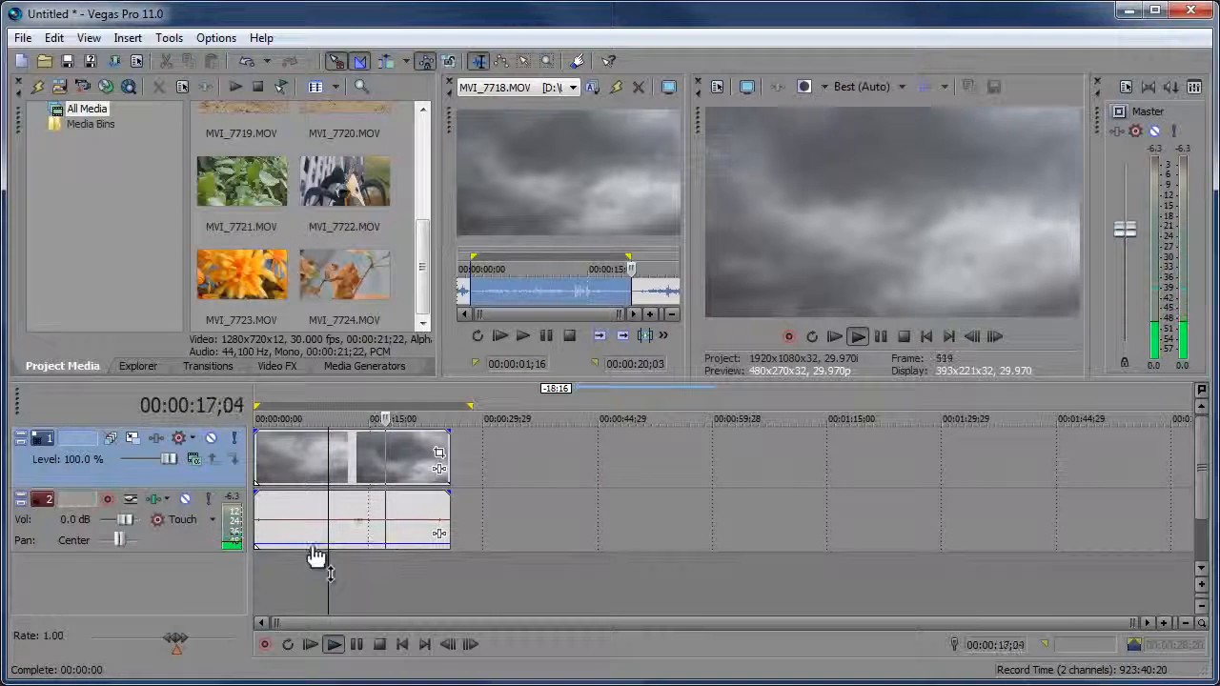
drag(316, 552, 313, 556)
key(Return)
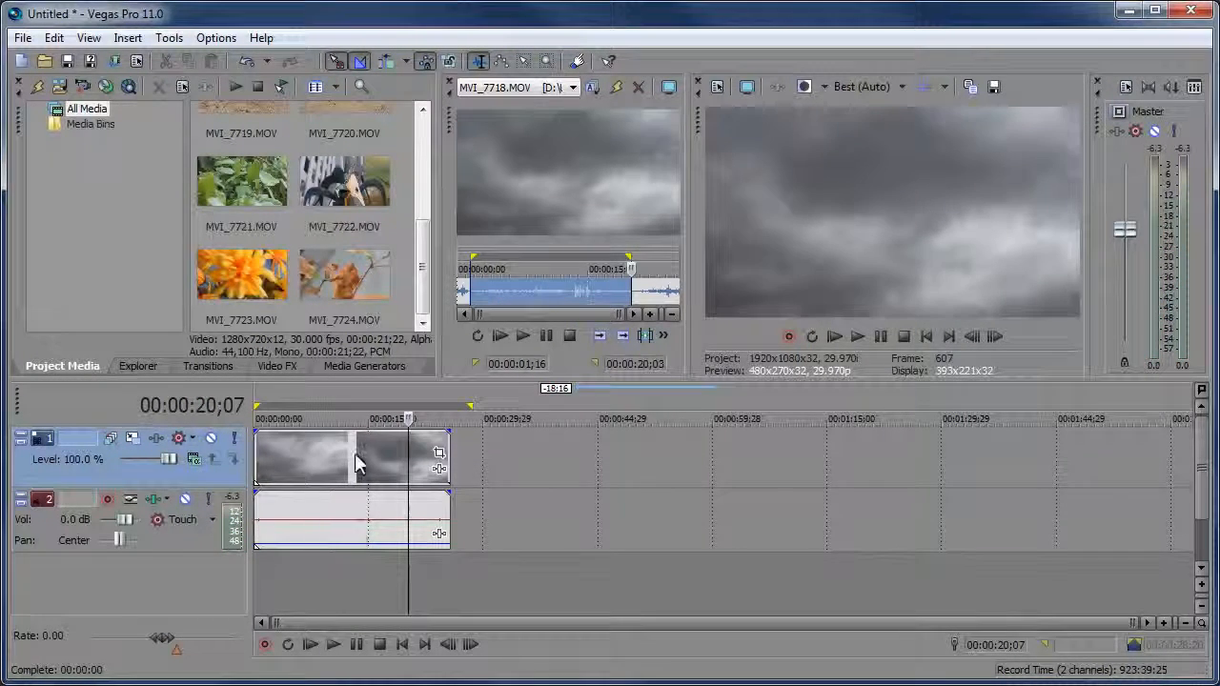
Set the video track's level to 76.4 % and the audio track's volume to -6.6 dB.
drag(341, 441, 379, 470)
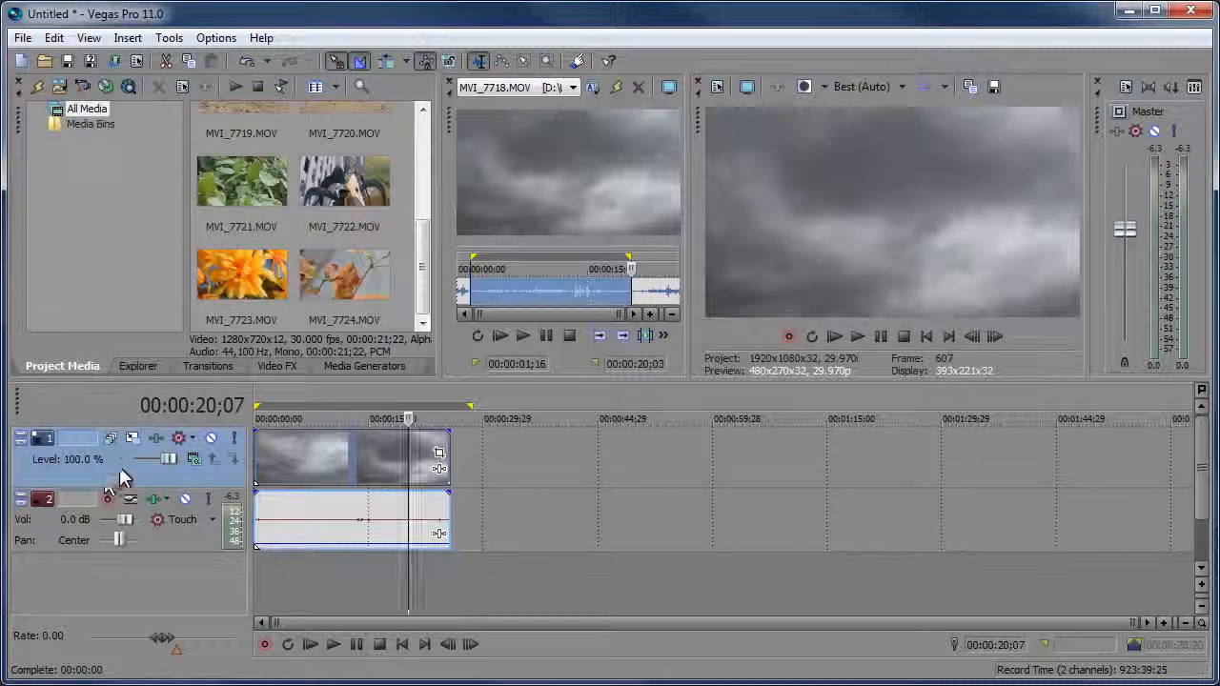
mouse_move(169, 460)
mouse_down()
mouse_move(148, 458)
mouse_move(168, 460)
mouse_up()
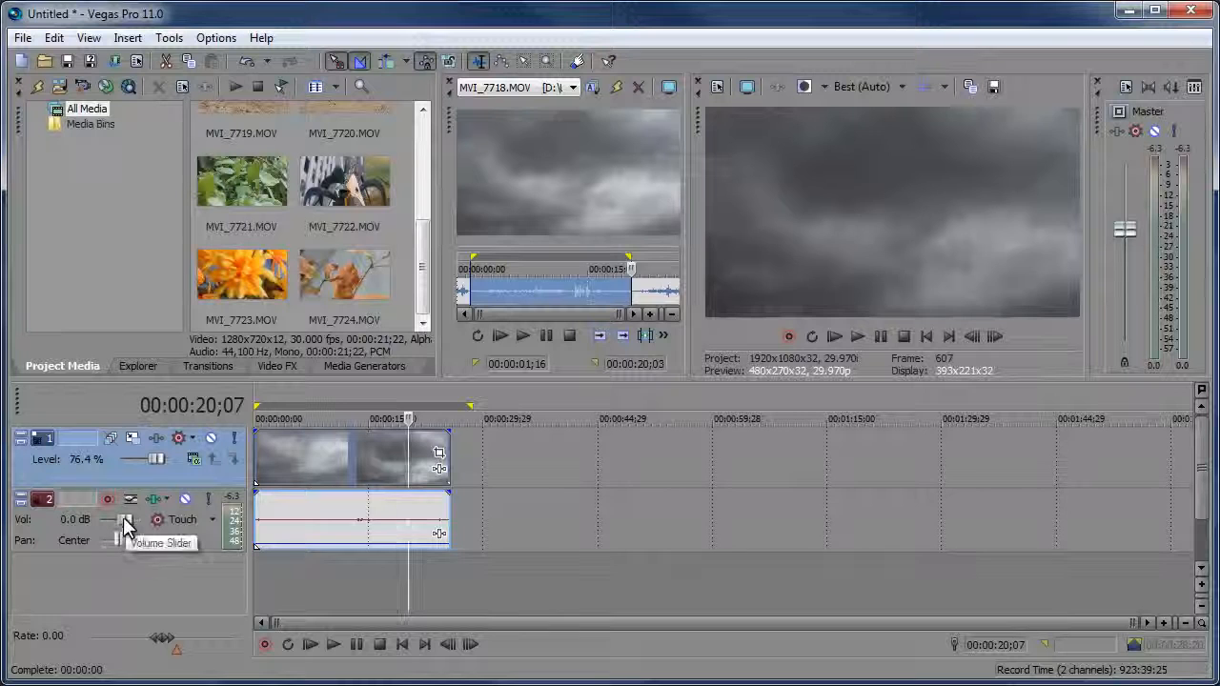
drag(116, 522, 112, 519)
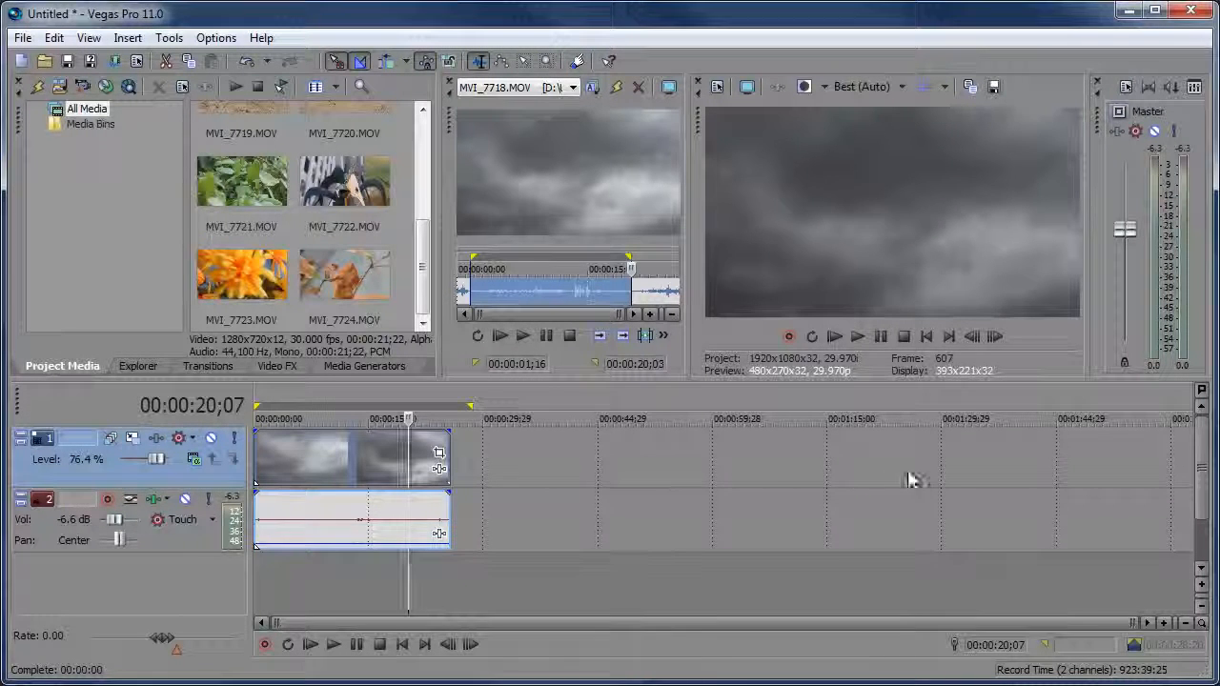
Place MVI_7724 on the timeline, leaving a gap after the cloud clip, and scrub through its leaf footage.
drag(362, 286, 564, 420)
click(572, 420)
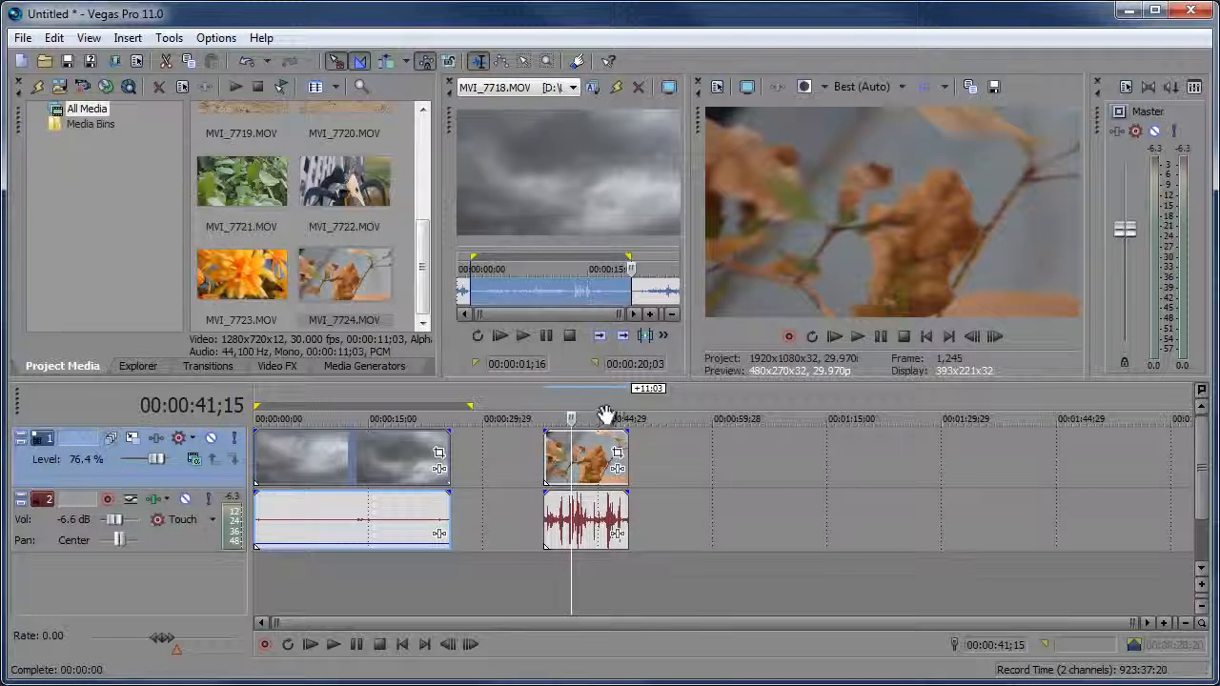
drag(610, 414, 552, 405)
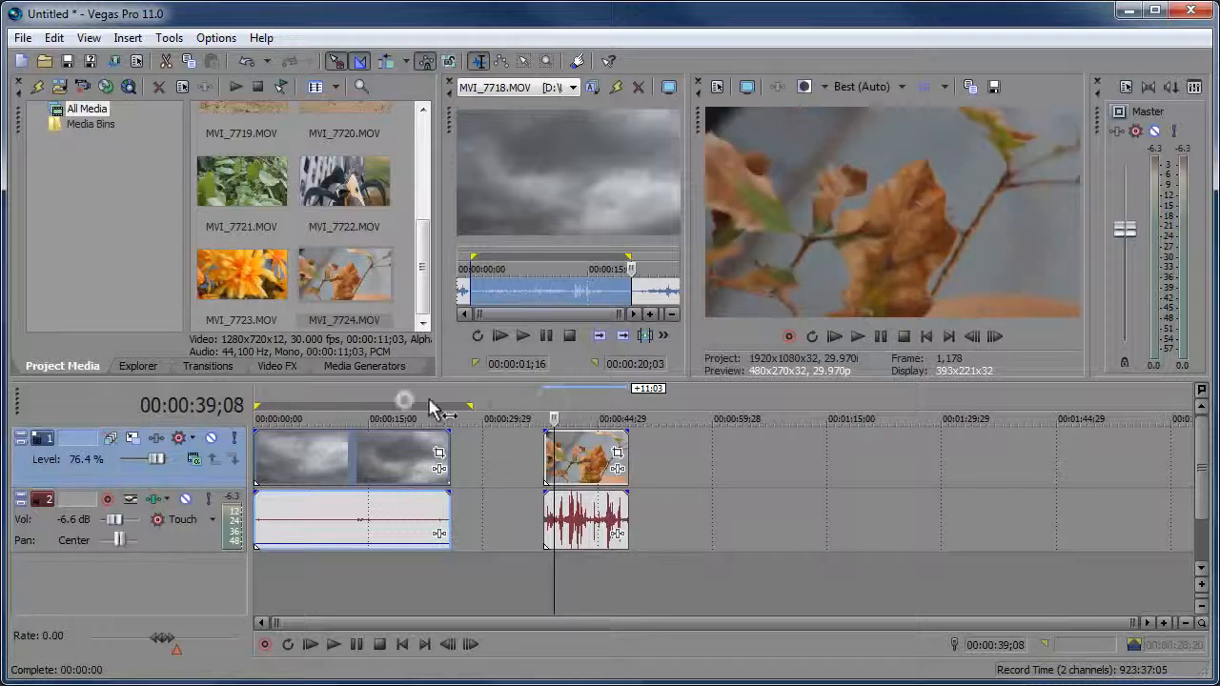
Reset the video track's level to 100 % and the audio track's volume to 0 dB.
double_click(184, 459)
click(84, 522)
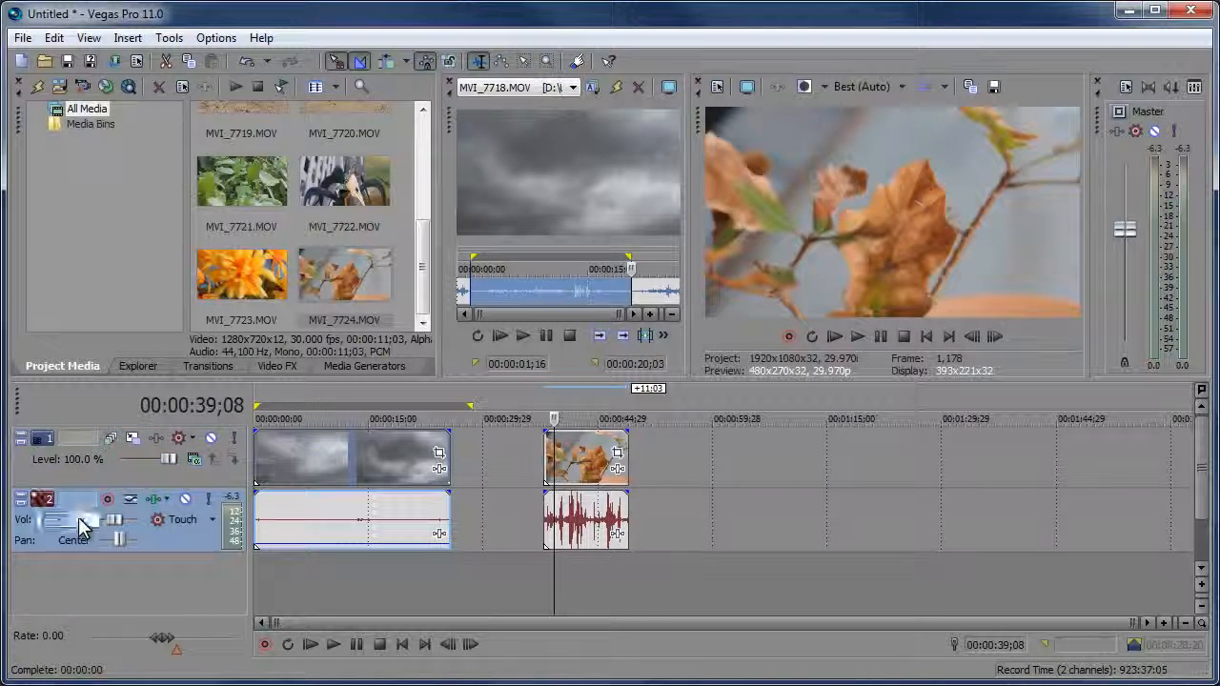
text(0)
key(Return)
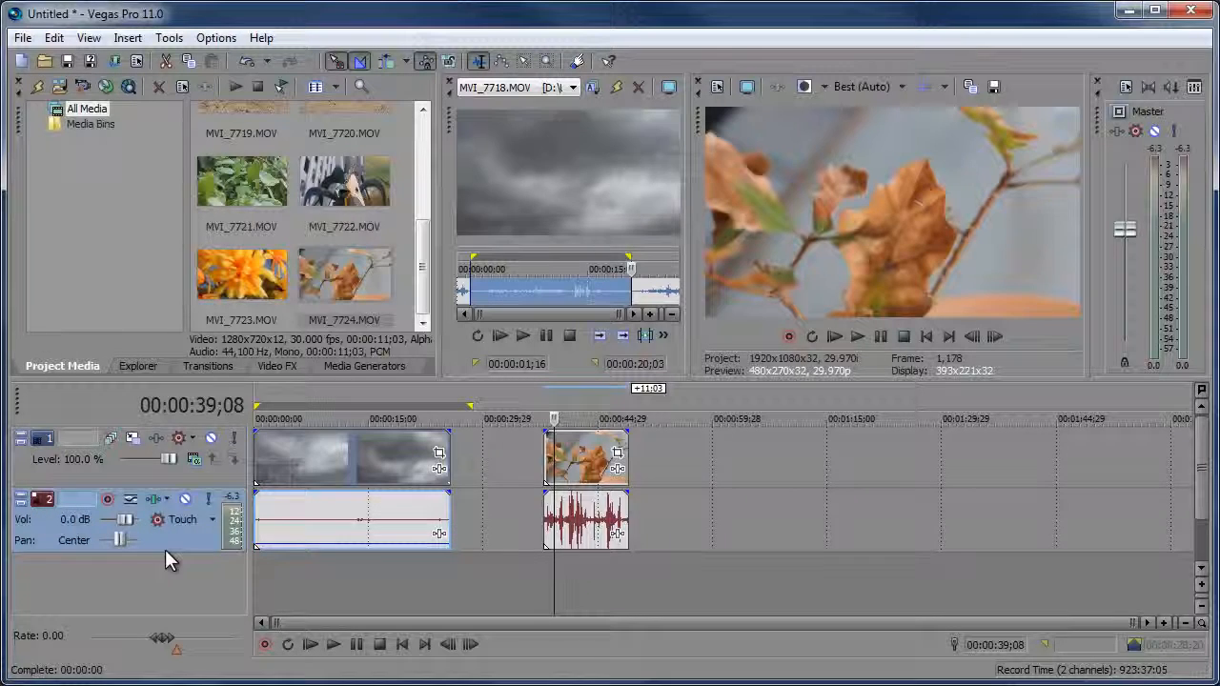
Move the leaf clip closer to the cloud clip and add MVI_7723 further along the same tracks.
drag(591, 457, 556, 465)
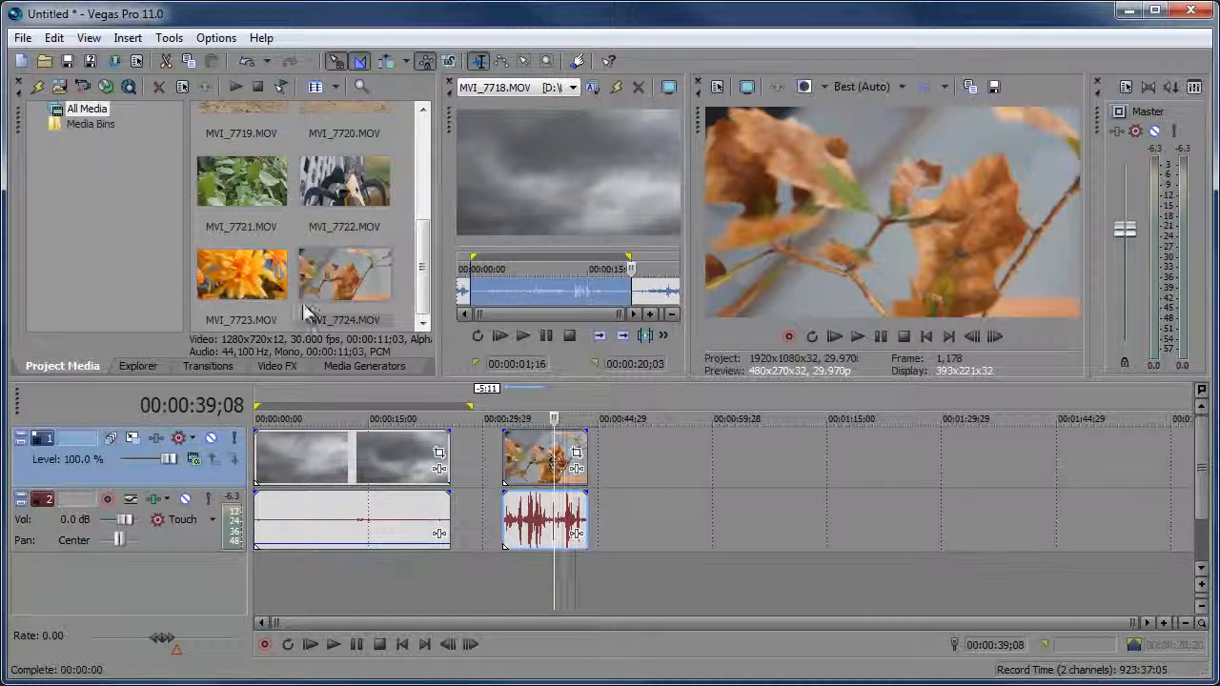
click(232, 275)
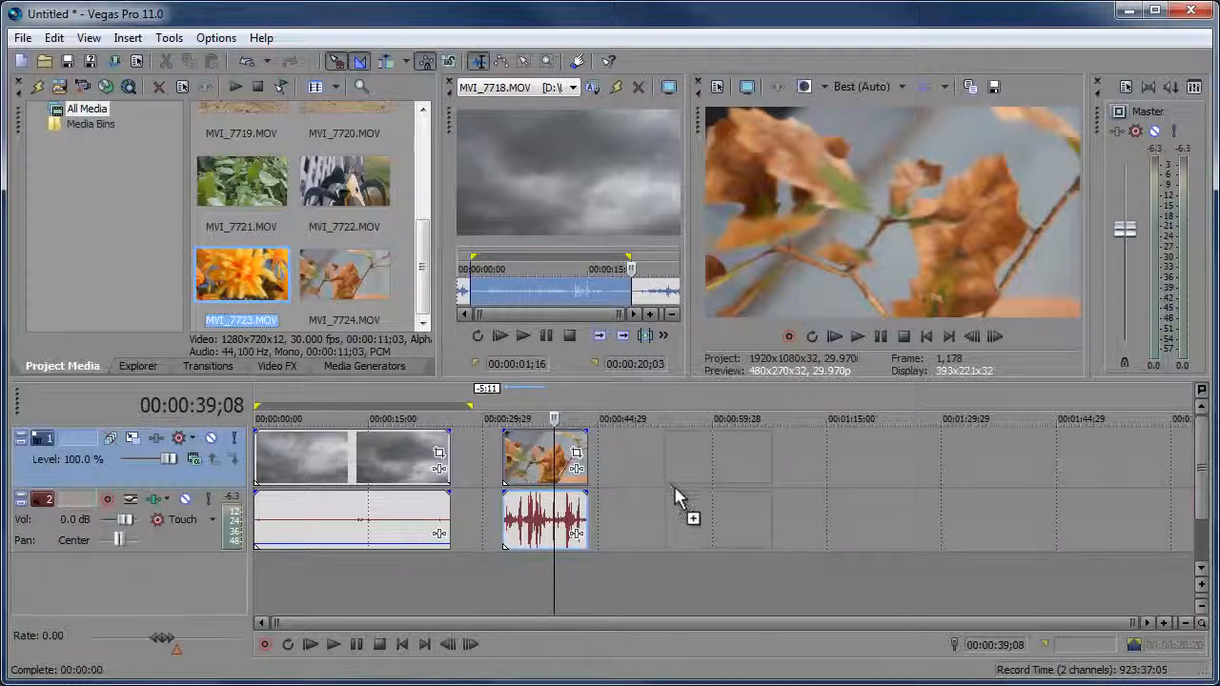
drag(674, 495, 701, 502)
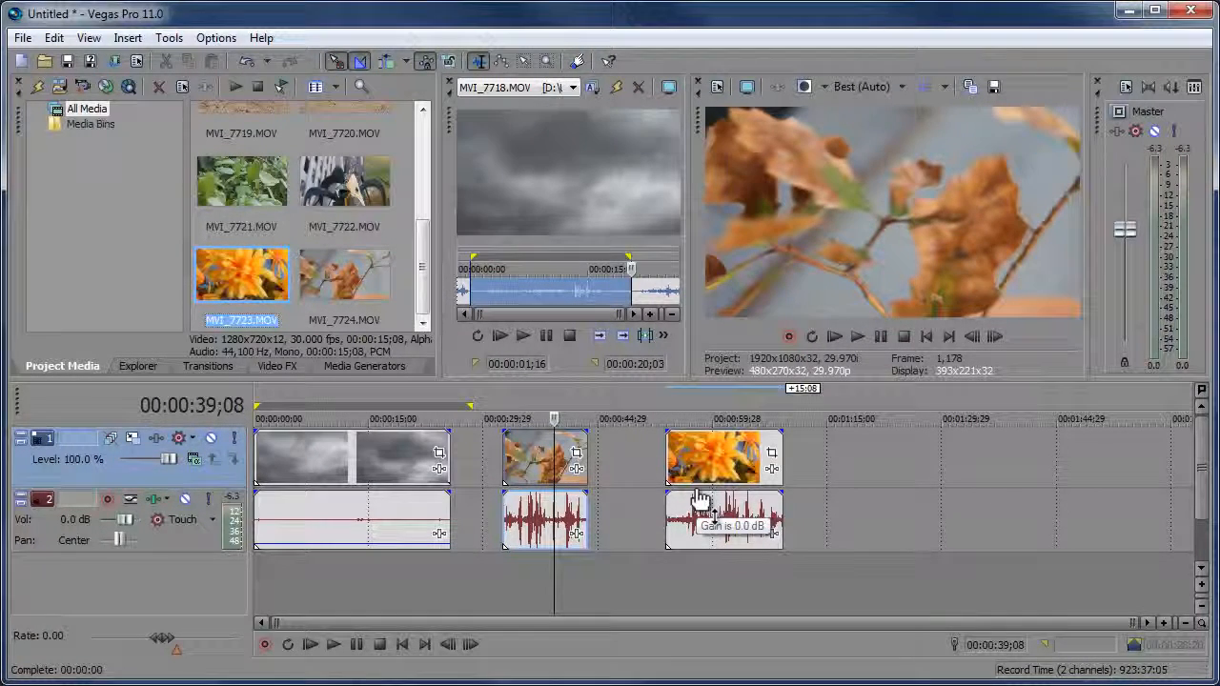
Practise snapping the leaf clip against the end of the cloud clip, leaving it with a small gap between them.
mouse_move(530, 472)
mouse_down()
mouse_move(484, 474)
mouse_move(492, 467)
mouse_up()
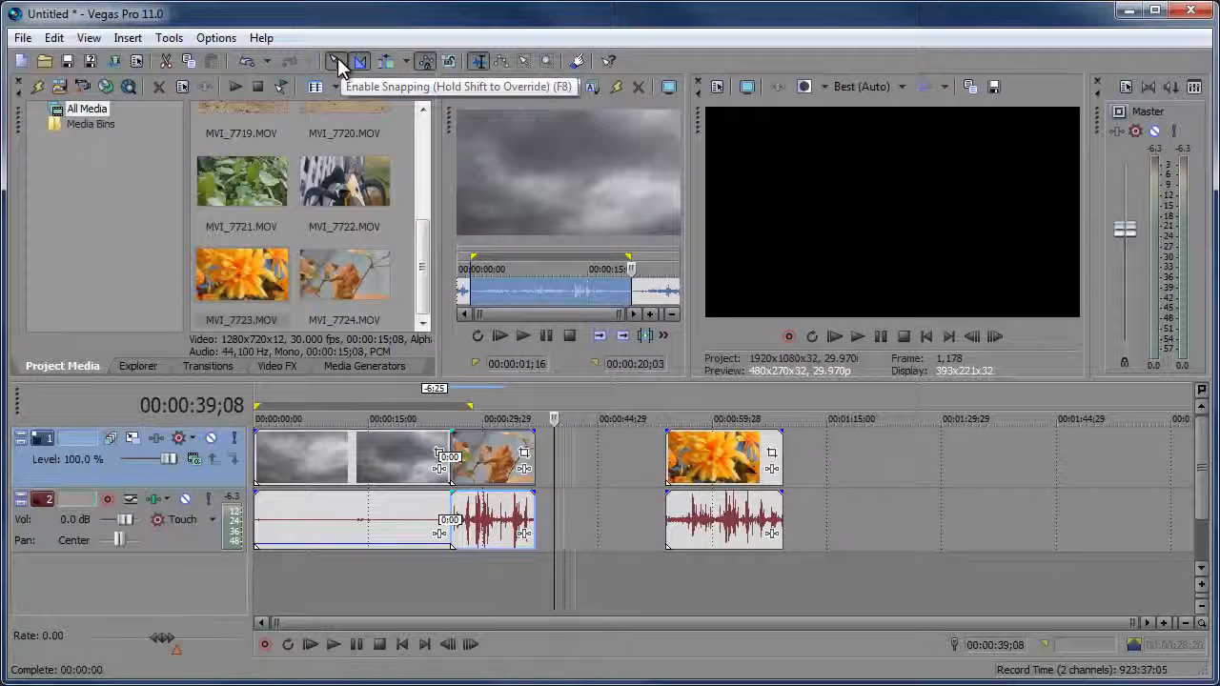
drag(488, 473, 488, 479)
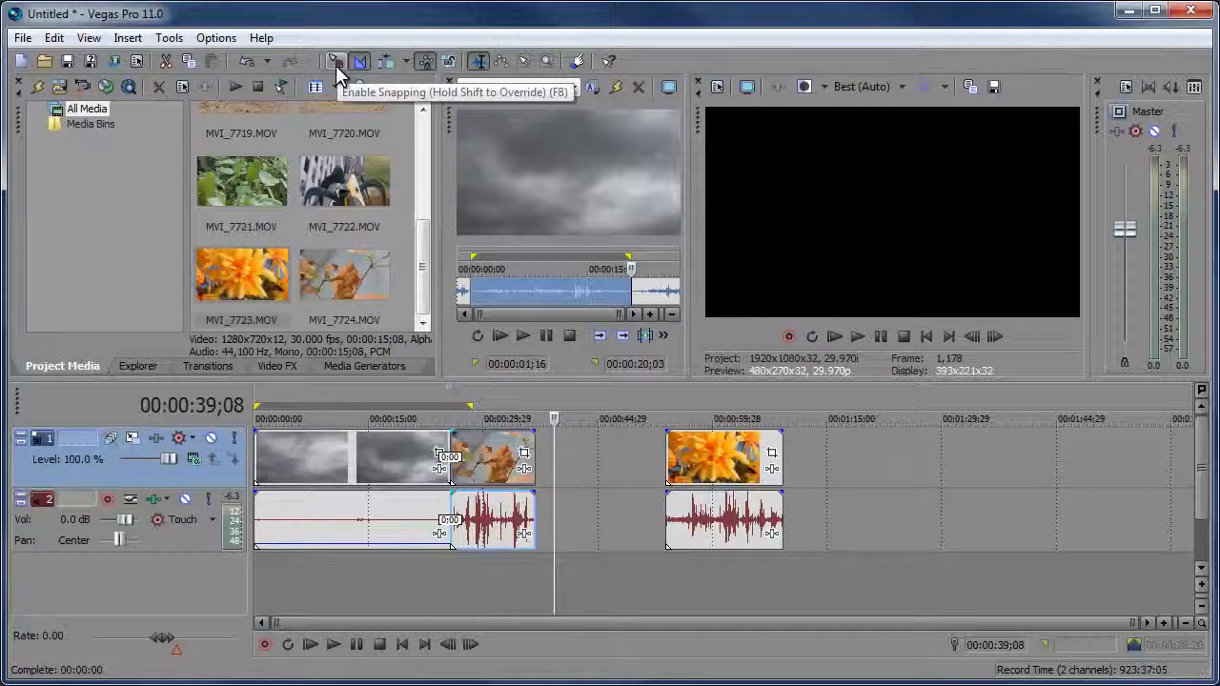
mouse_move(479, 471)
mouse_down()
mouse_move(615, 471)
mouse_move(489, 467)
mouse_up()
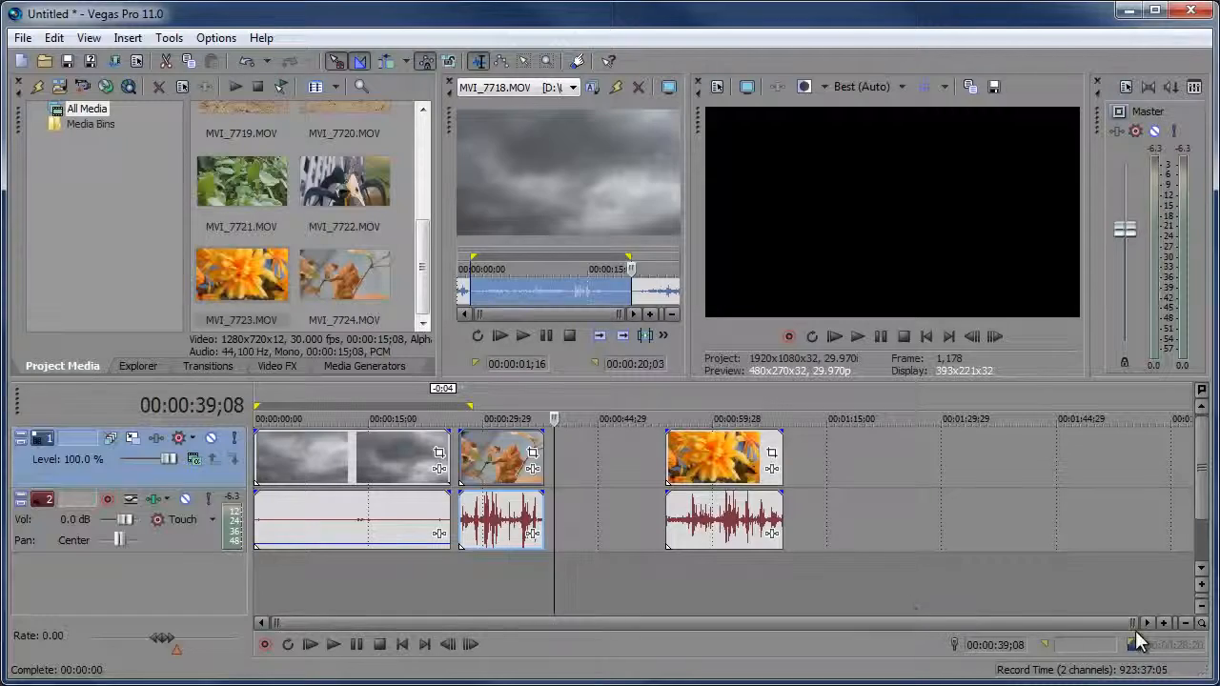
Practise zooming the timeline in and out horizontally, and enlarge and shrink the track heights.
drag(1133, 624, 501, 621)
drag(664, 625, 966, 624)
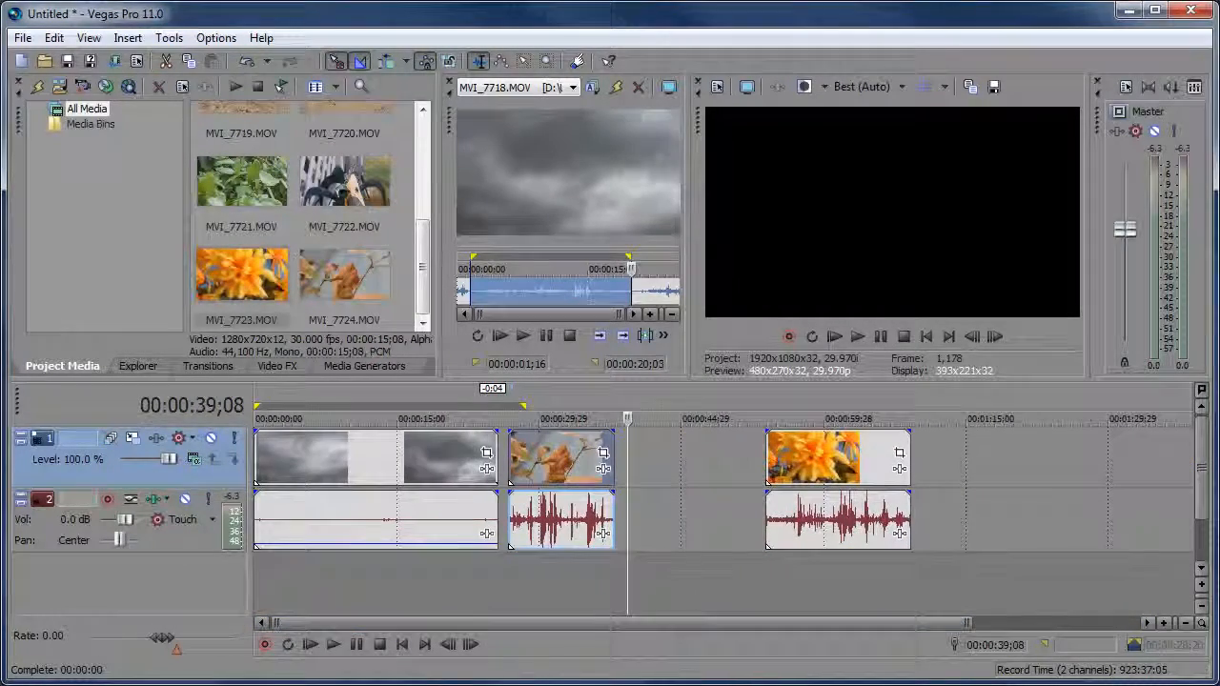
click(1203, 592)
click(1202, 592)
click(1203, 592)
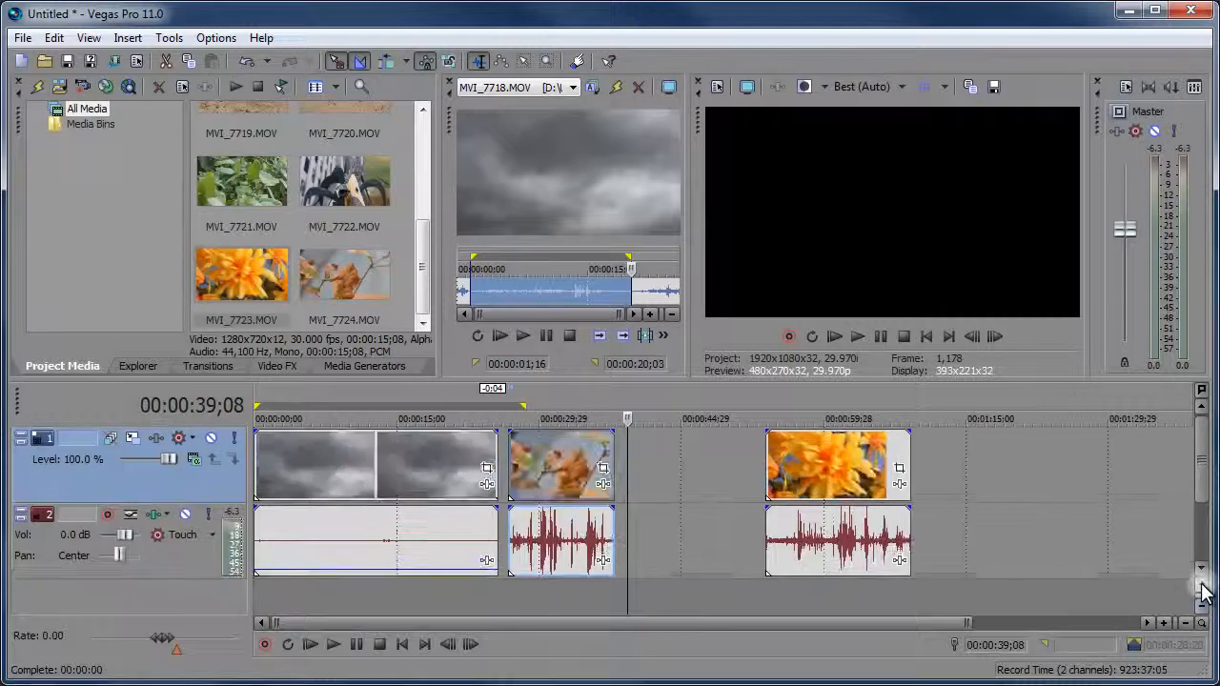
click(1202, 591)
click(1203, 592)
click(1203, 591)
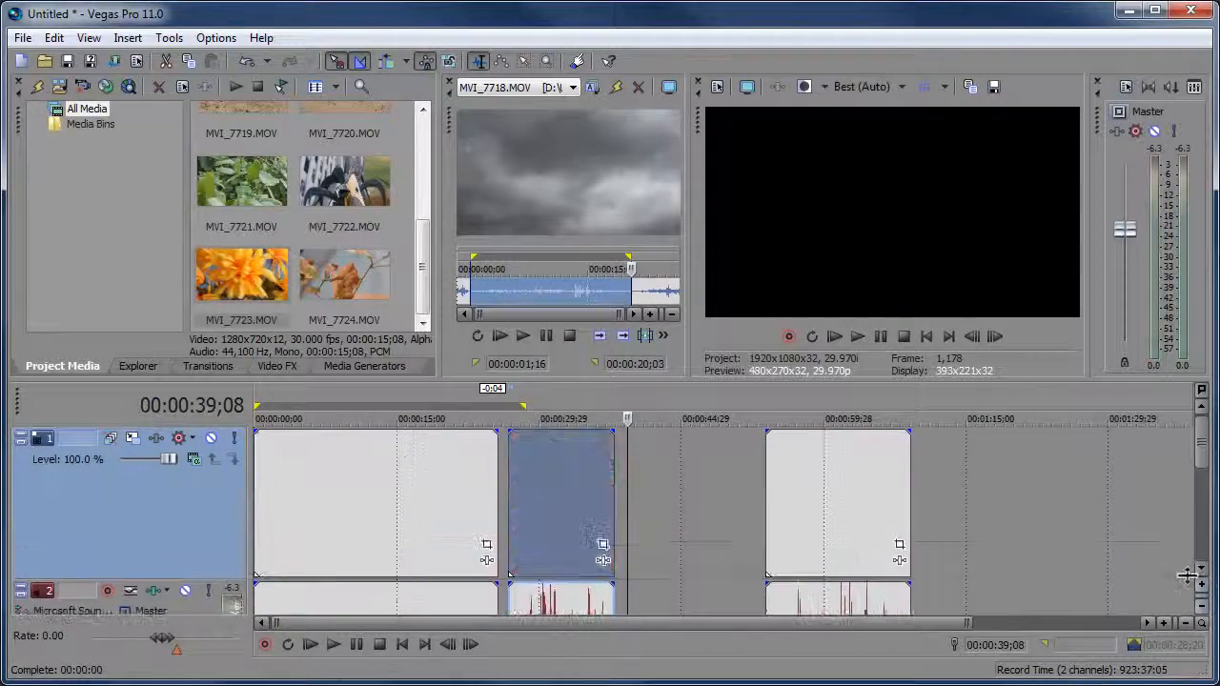
drag(1186, 576, 1169, 621)
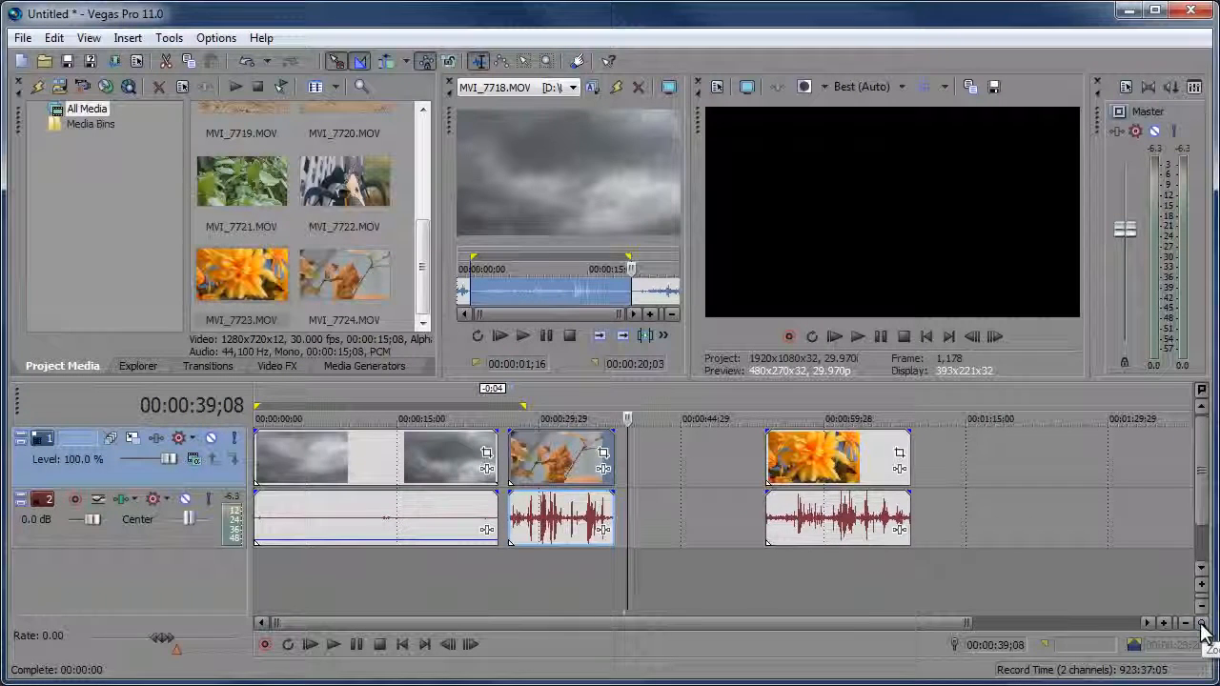
Magnify the leaf clip with the Zoom tool and zoom back out until all the clips fit in view.
click(1200, 624)
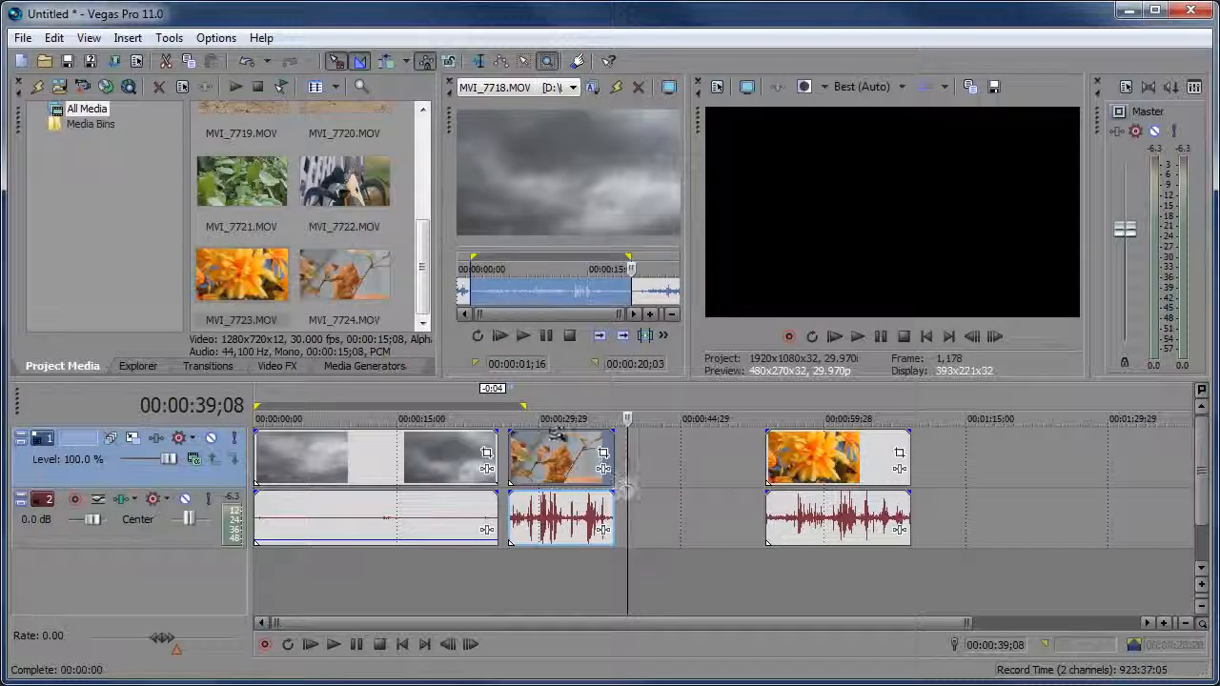
drag(573, 387, 596, 389)
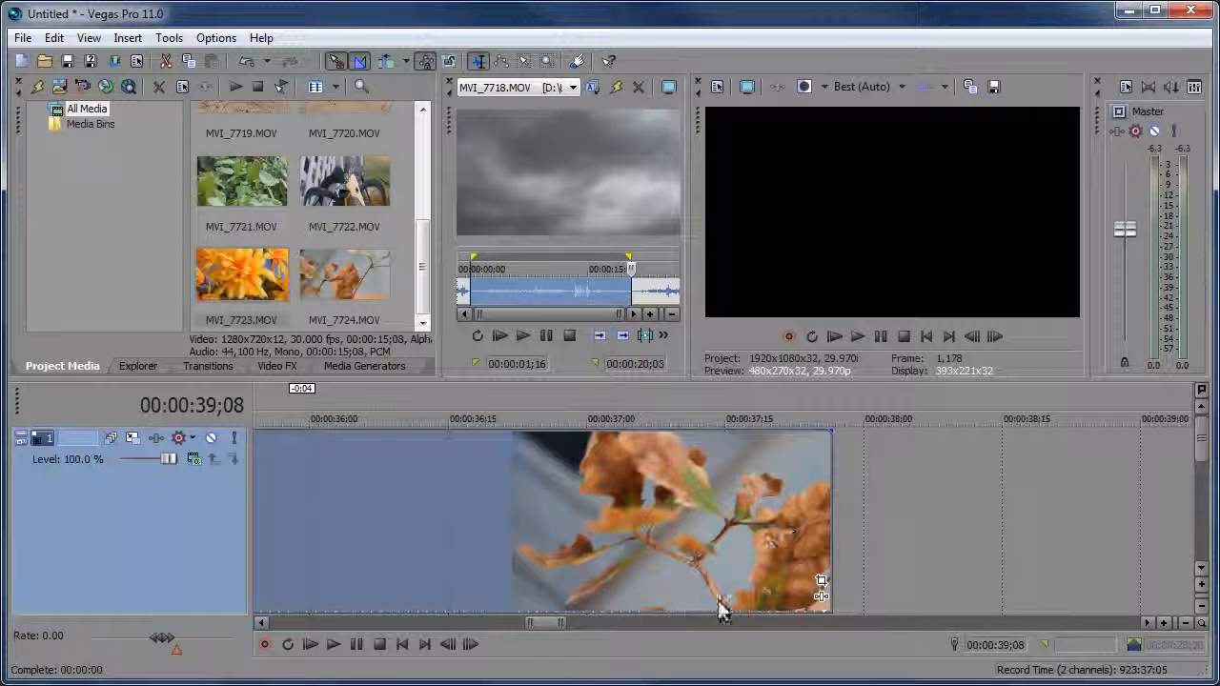
scroll(529, 629, down, 3)
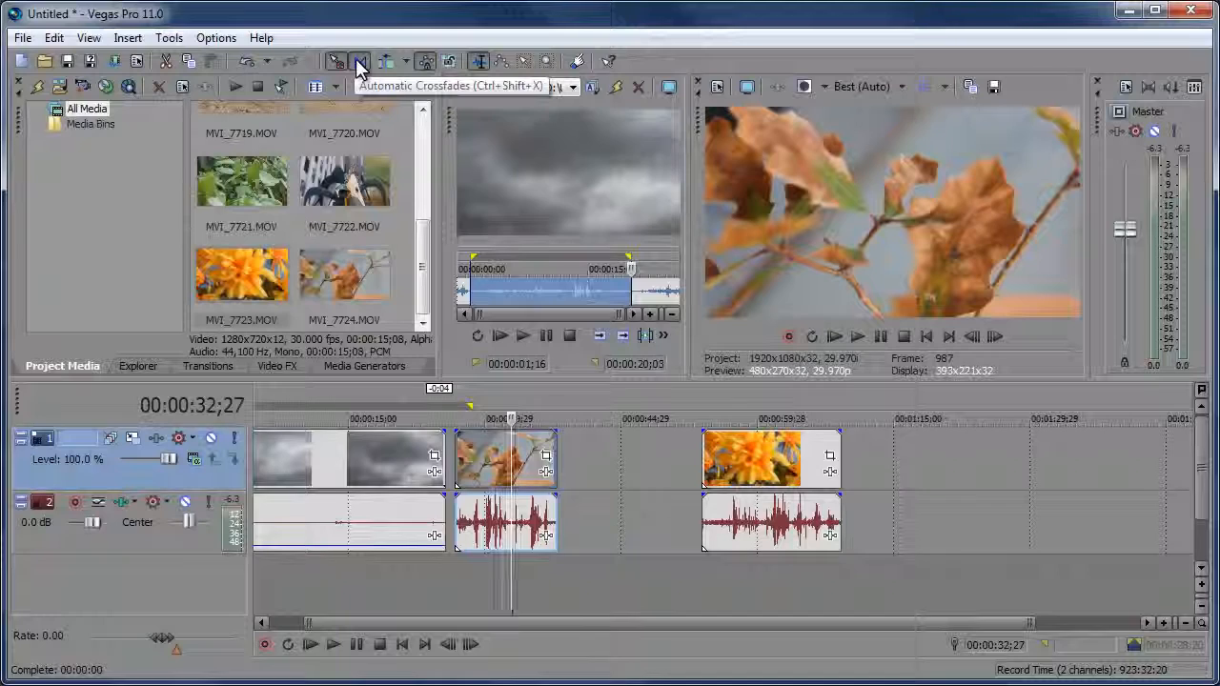
With automatic crossfades enabled, overlap the leaf clip onto the cloud clip by 3:27 and lower the leaf clip's audio gain.
click(360, 63)
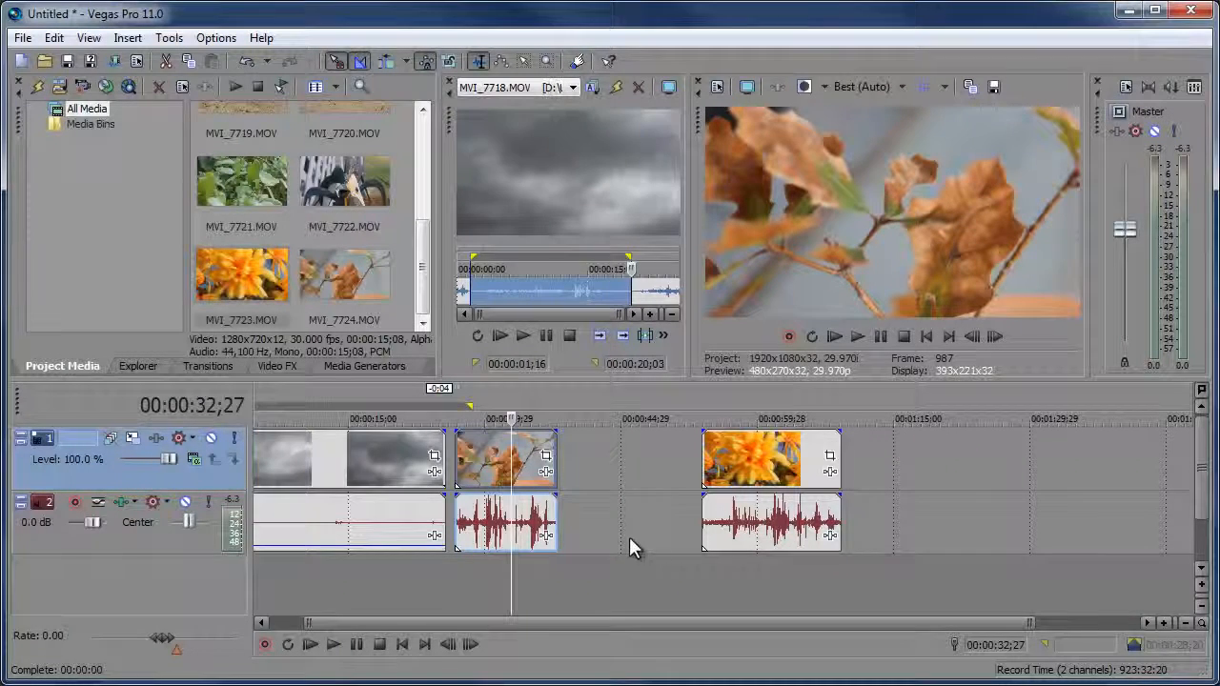
drag(497, 474, 471, 451)
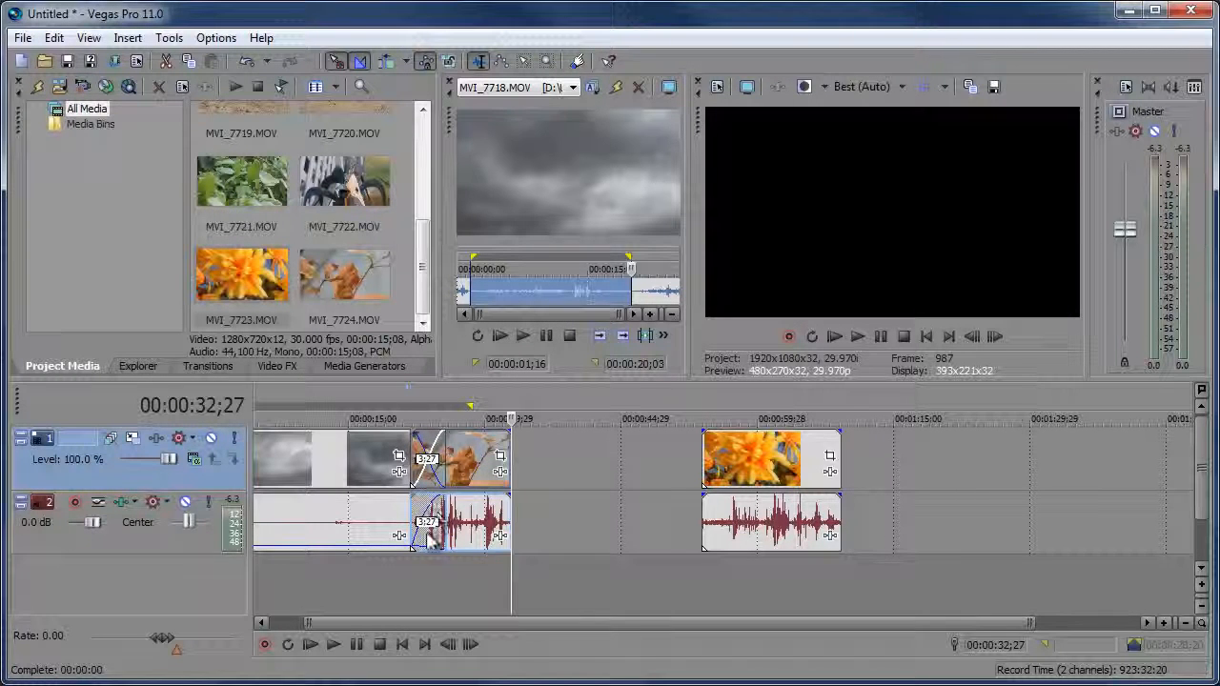
drag(468, 519, 462, 551)
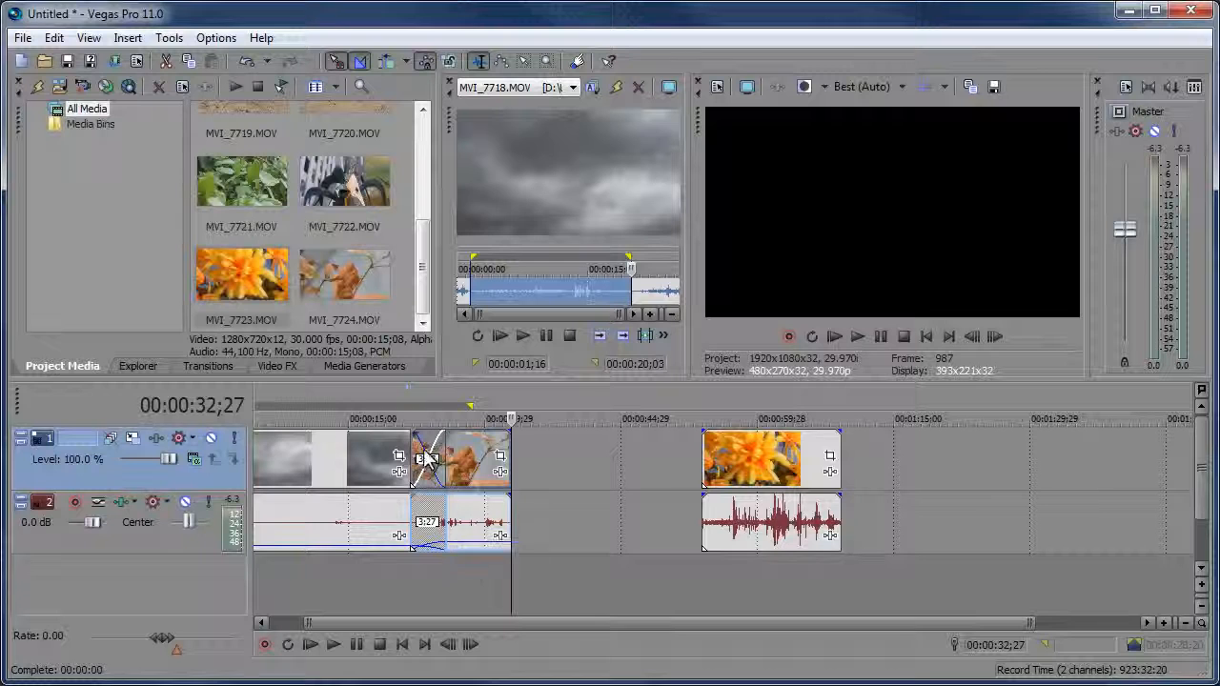
Play across the crossfade between the cloud and leaf clips, and shorten their overlap to 2:22.
click(397, 405)
key(space)
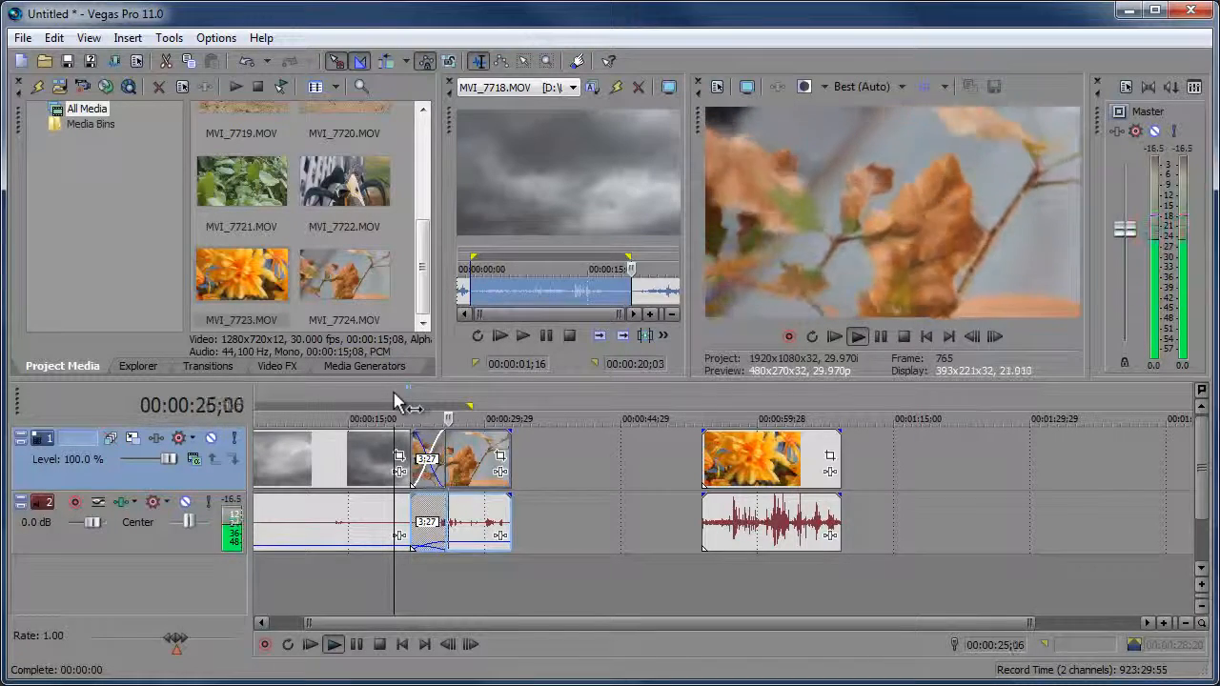
key(space)
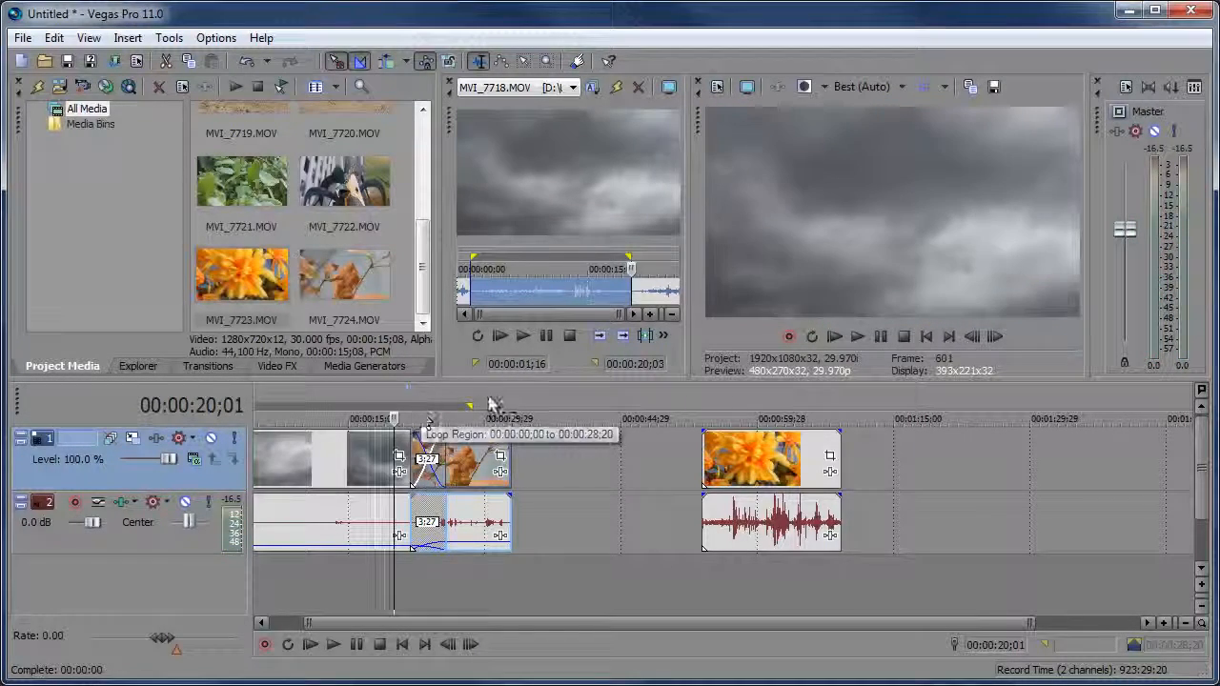
drag(473, 461, 483, 463)
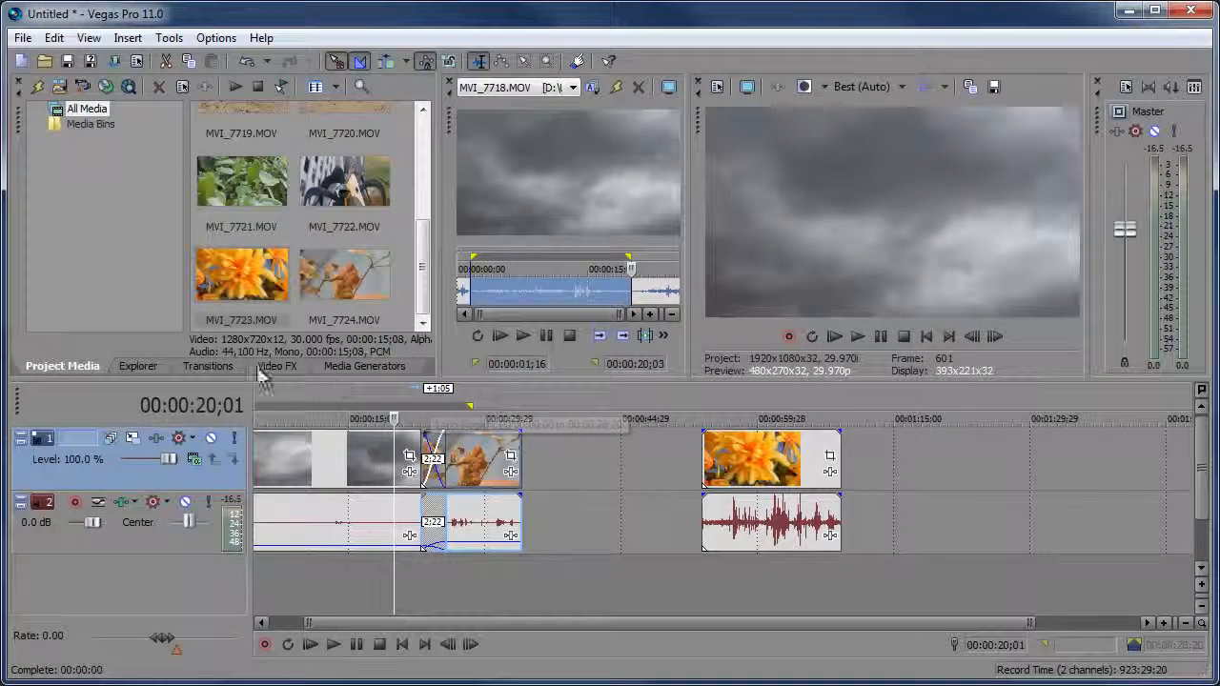
Apply the default Linear Wipe transition to the crossfade between the cloud and leaf clips and close its settings.
click(217, 370)
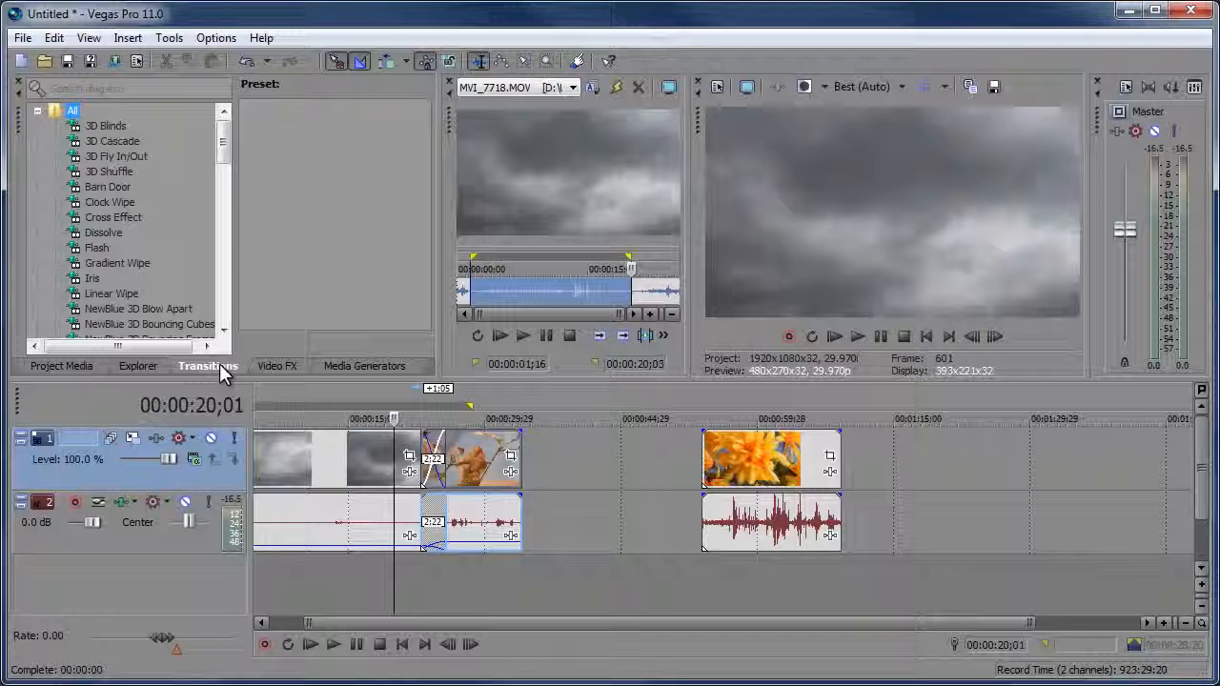
click(111, 294)
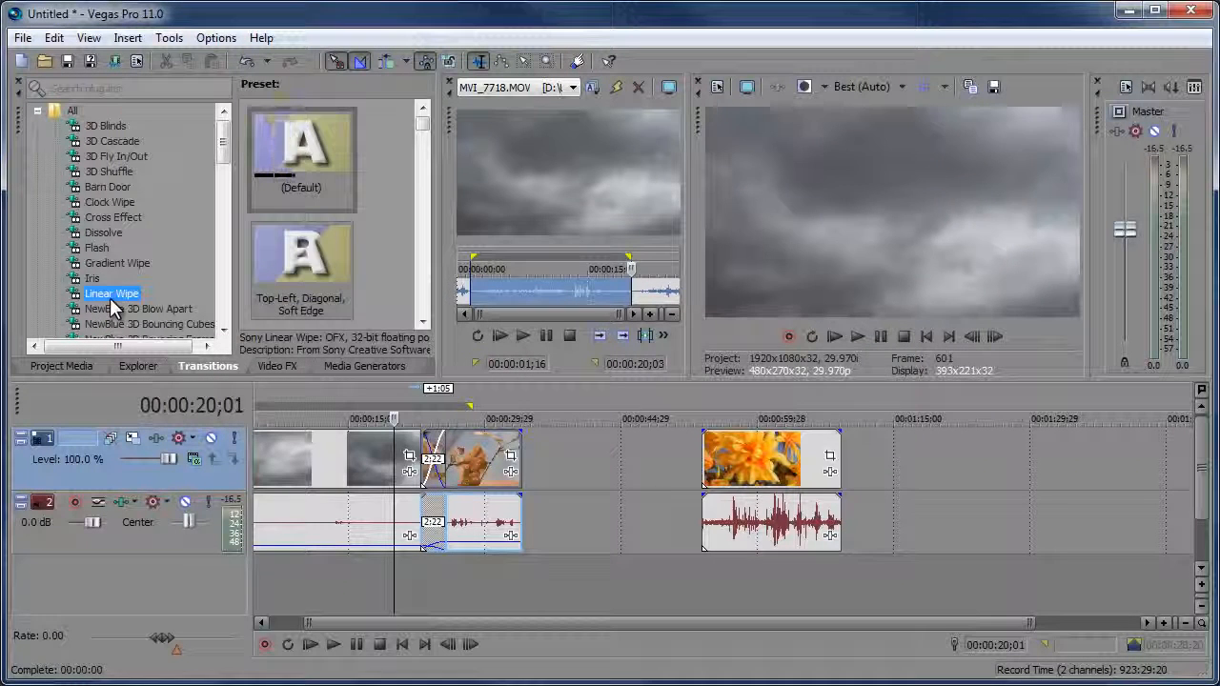
drag(277, 171, 429, 458)
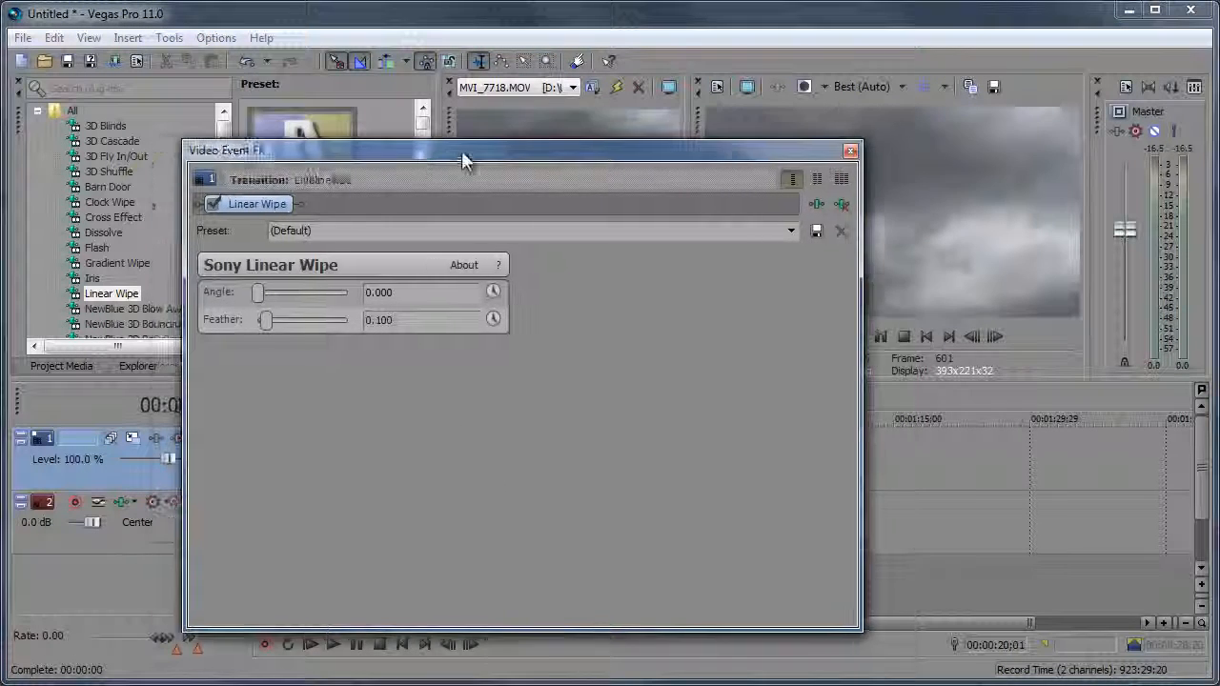
drag(463, 158, 415, 166)
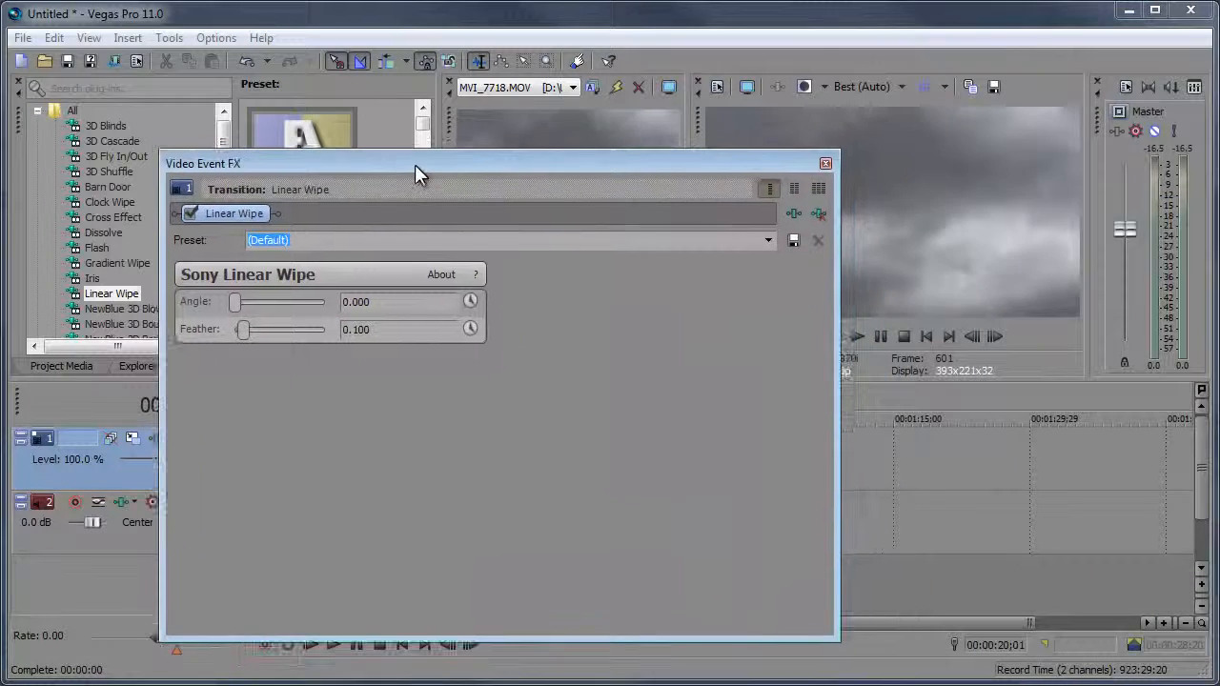
click(825, 167)
Try the Top-Left, Diagonal, Soft Edge wipe preset on the crossfade, and apply the default Linear Wipe preset again.
drag(302, 267, 434, 468)
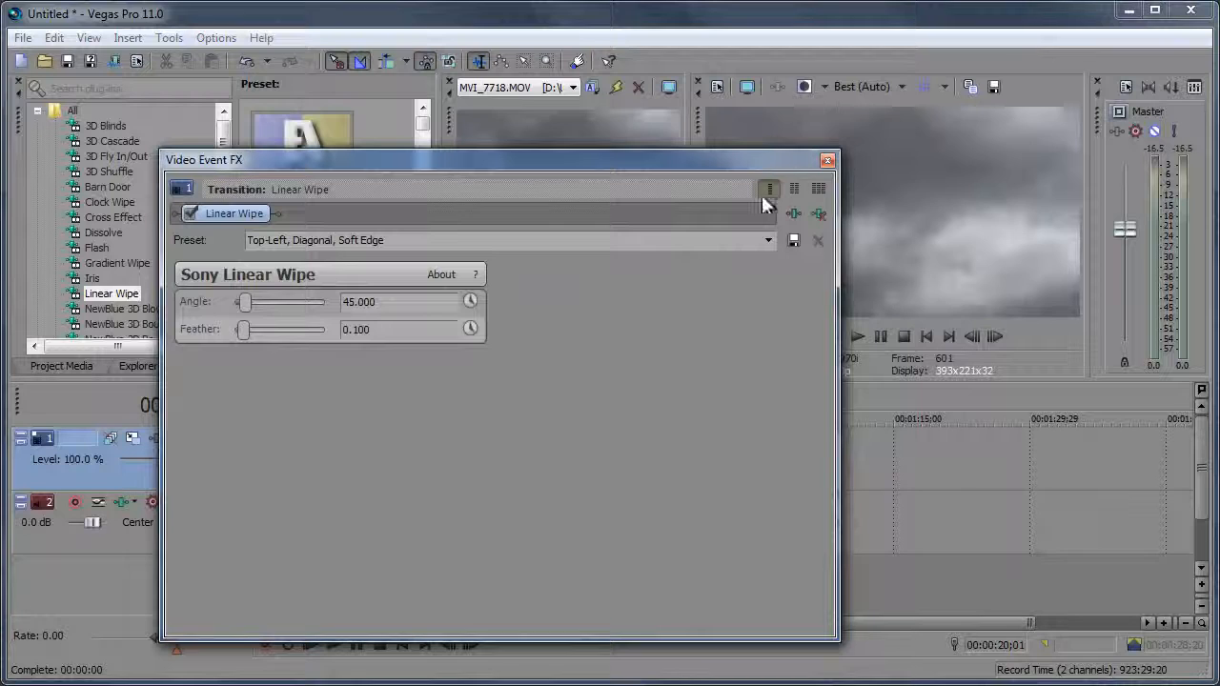
click(827, 161)
drag(321, 152, 330, 170)
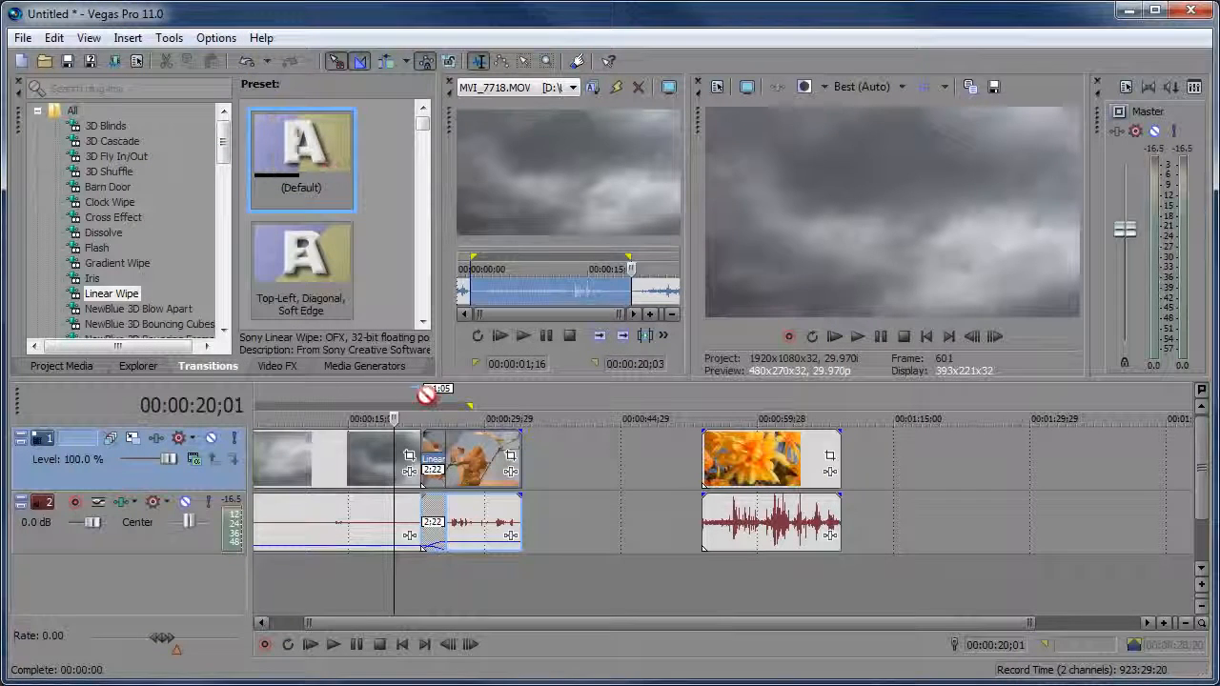
drag(425, 395, 431, 458)
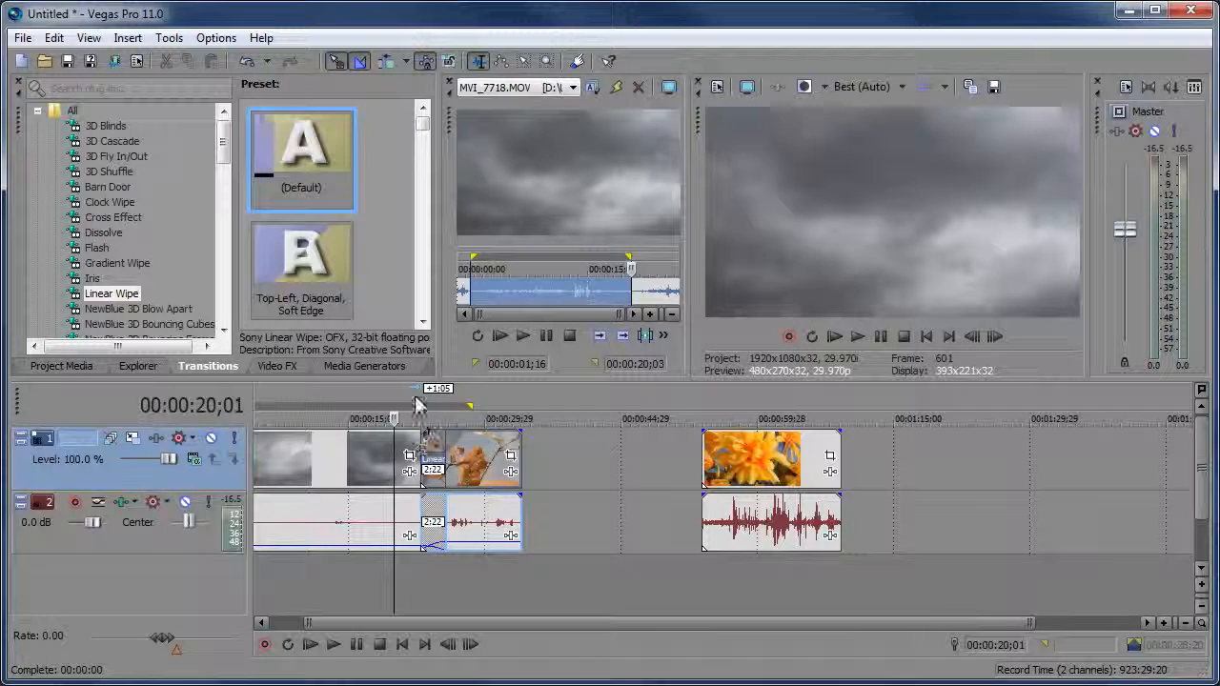
Mark the wipe transition's time range, and play the timeline across it from just before its start.
drag(417, 391, 444, 394)
key(space)
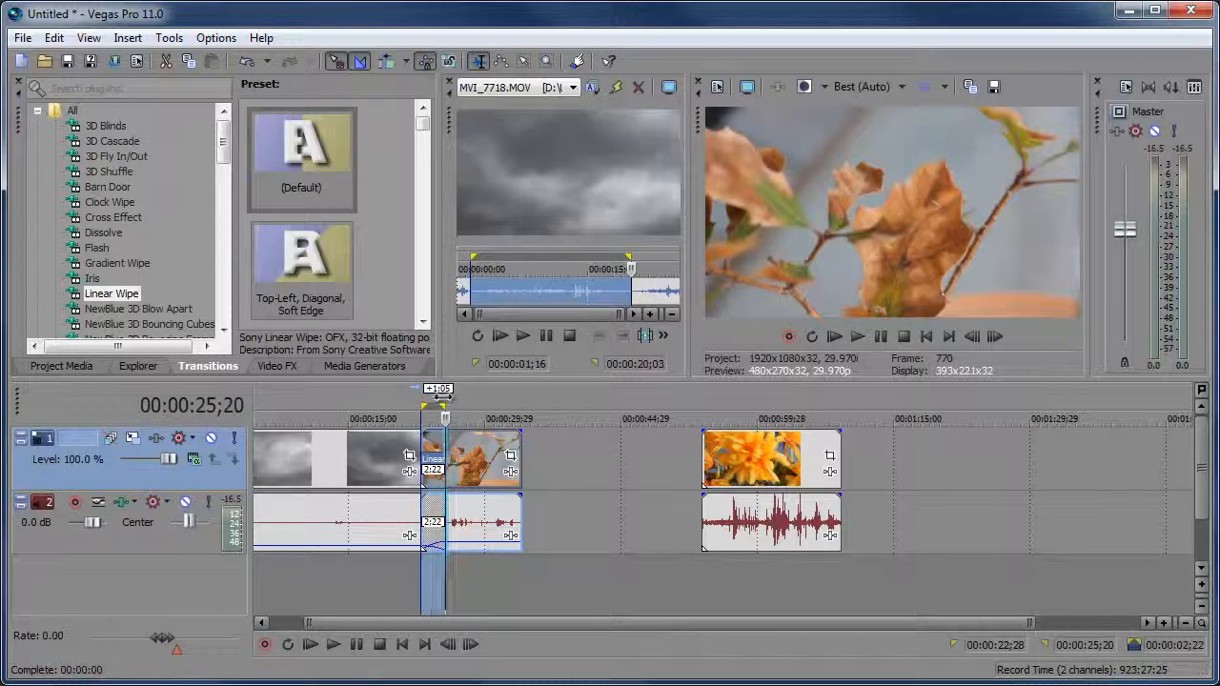
click(412, 411)
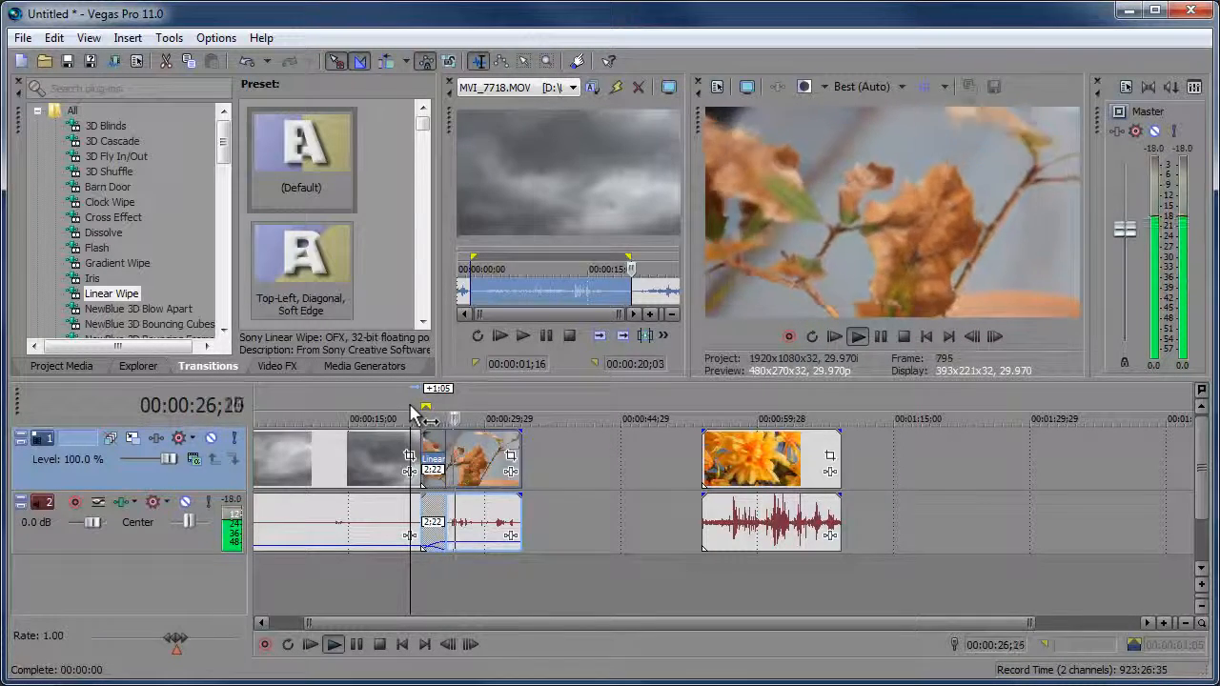
key(space)
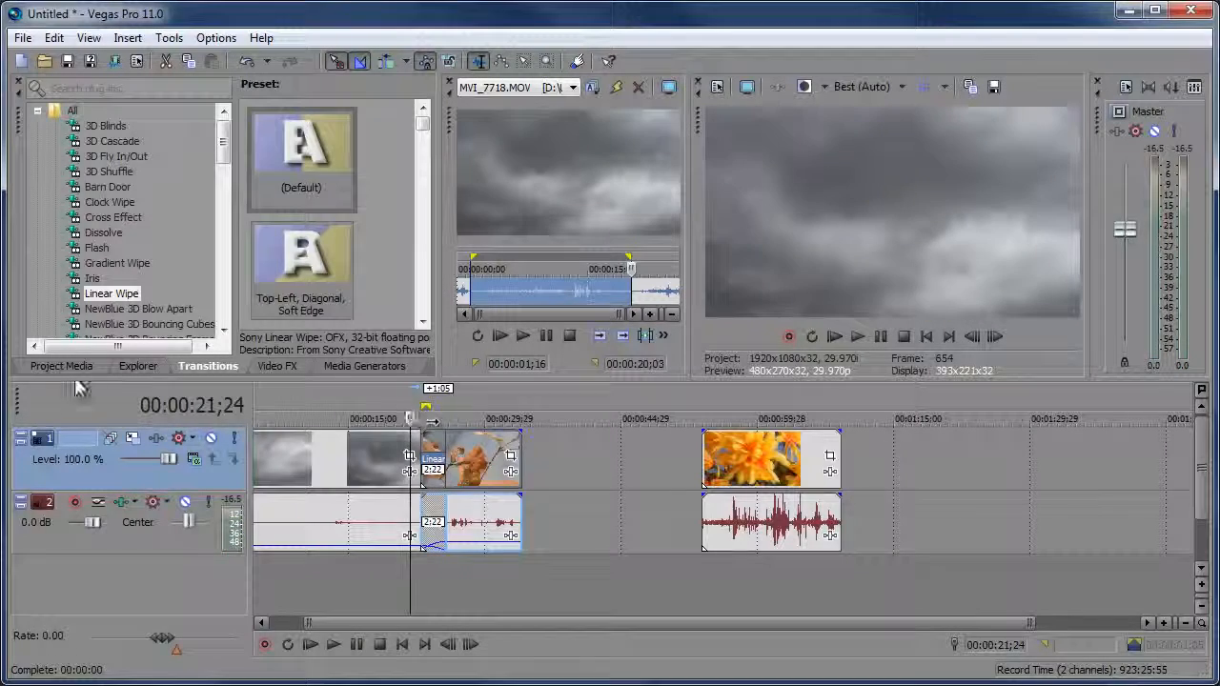
Place the playhead on the leaf clip, browse the video effects, and add the Sony Color Corrector to that clip.
click(273, 367)
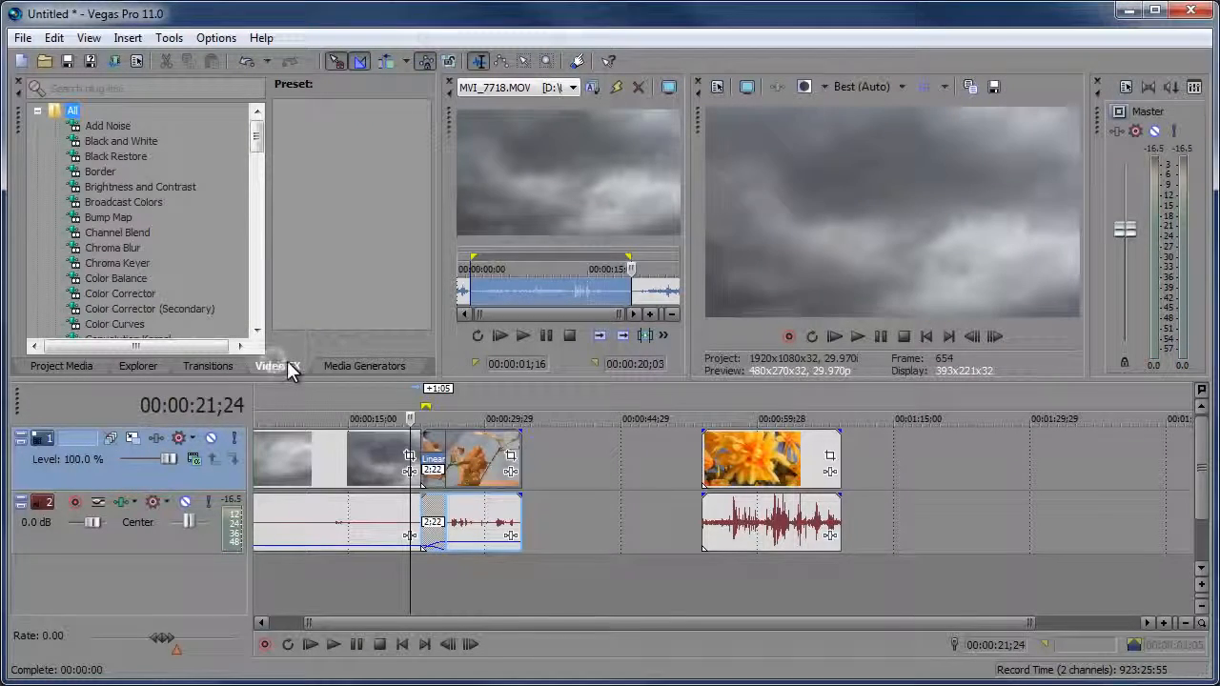
click(464, 412)
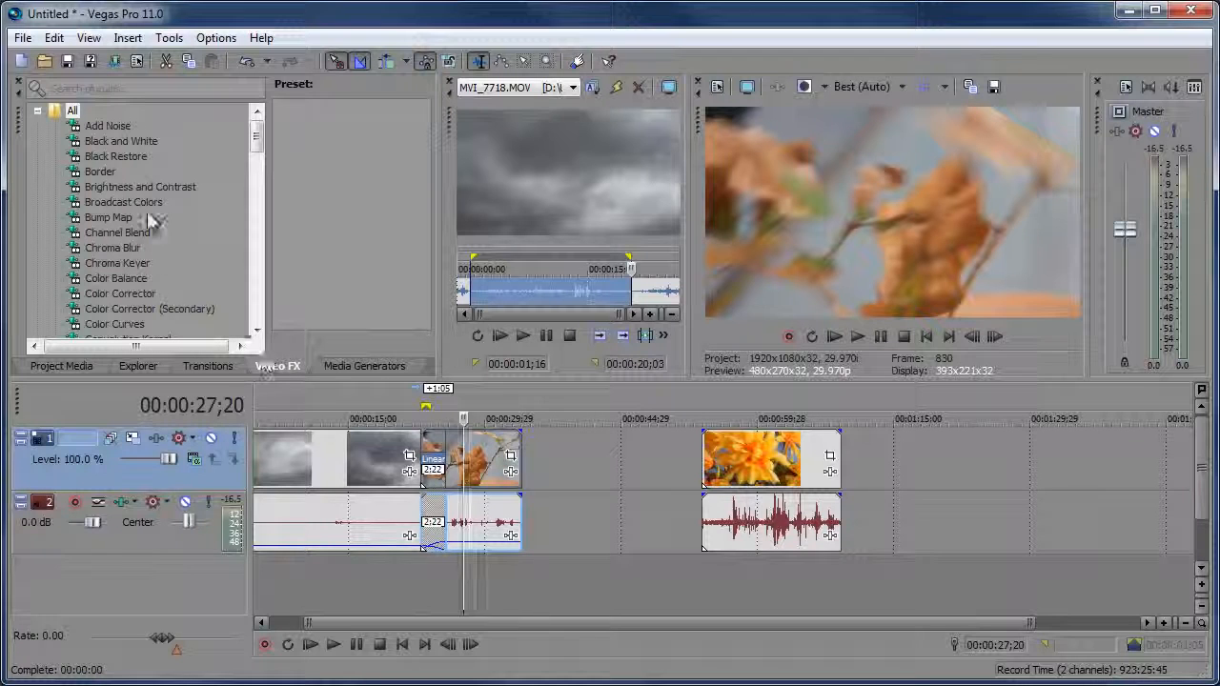
click(103, 157)
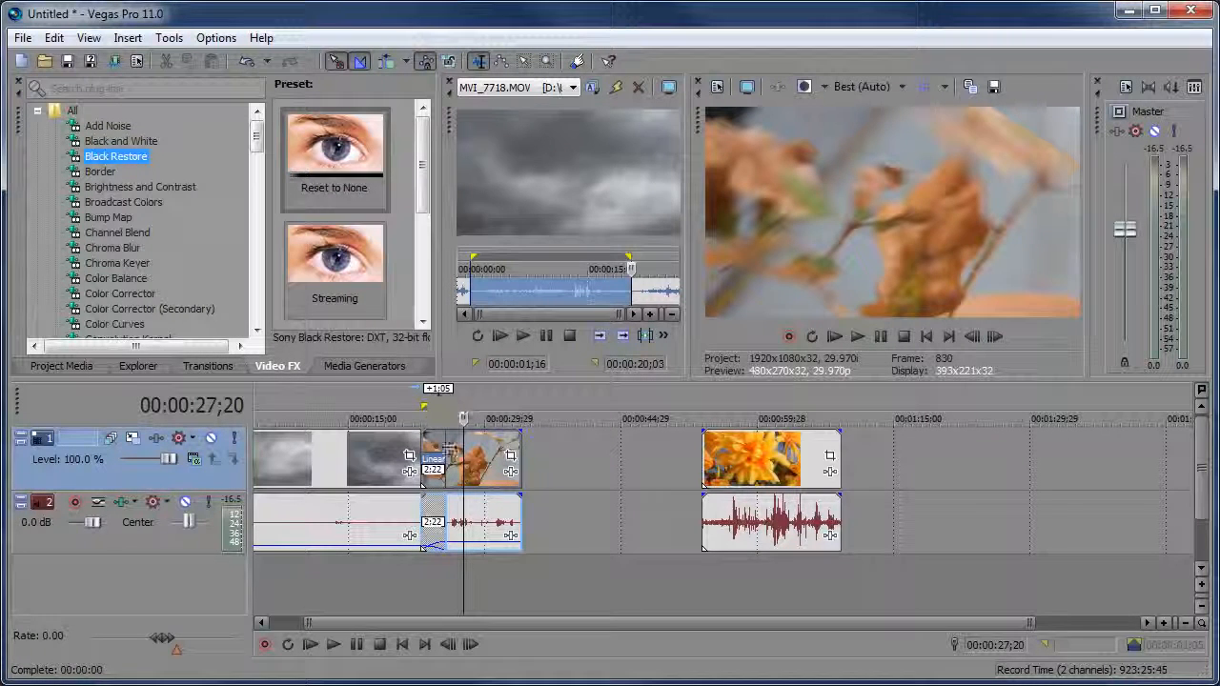
click(512, 474)
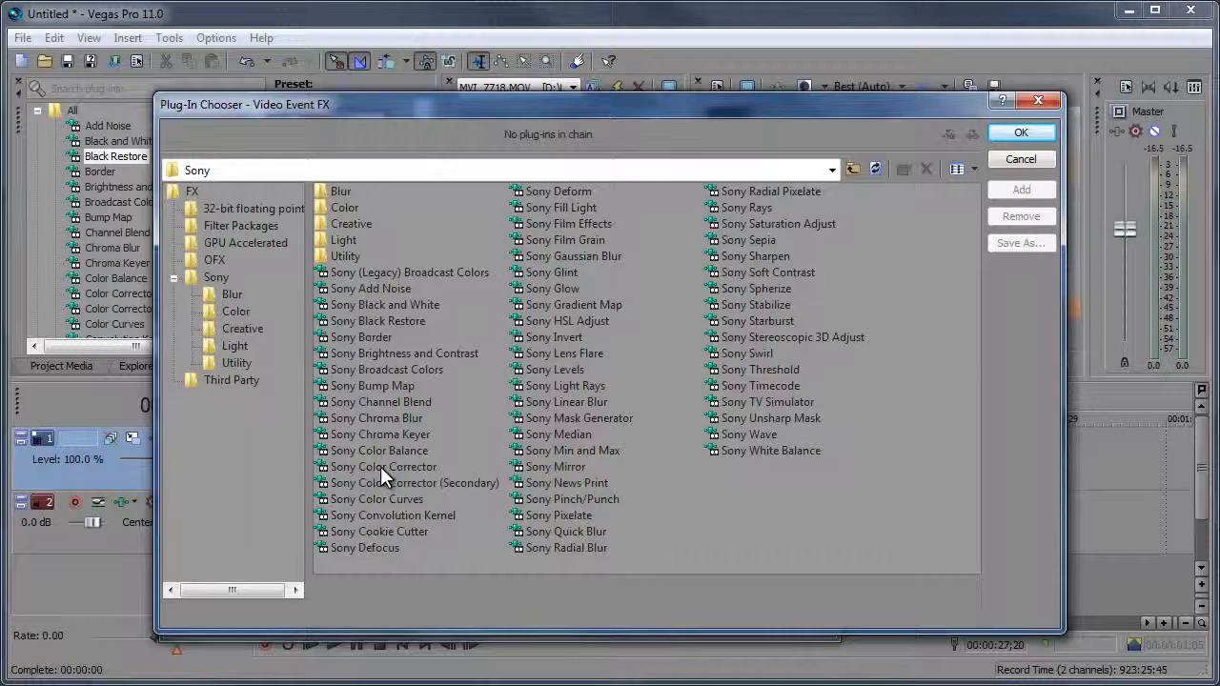
click(380, 466)
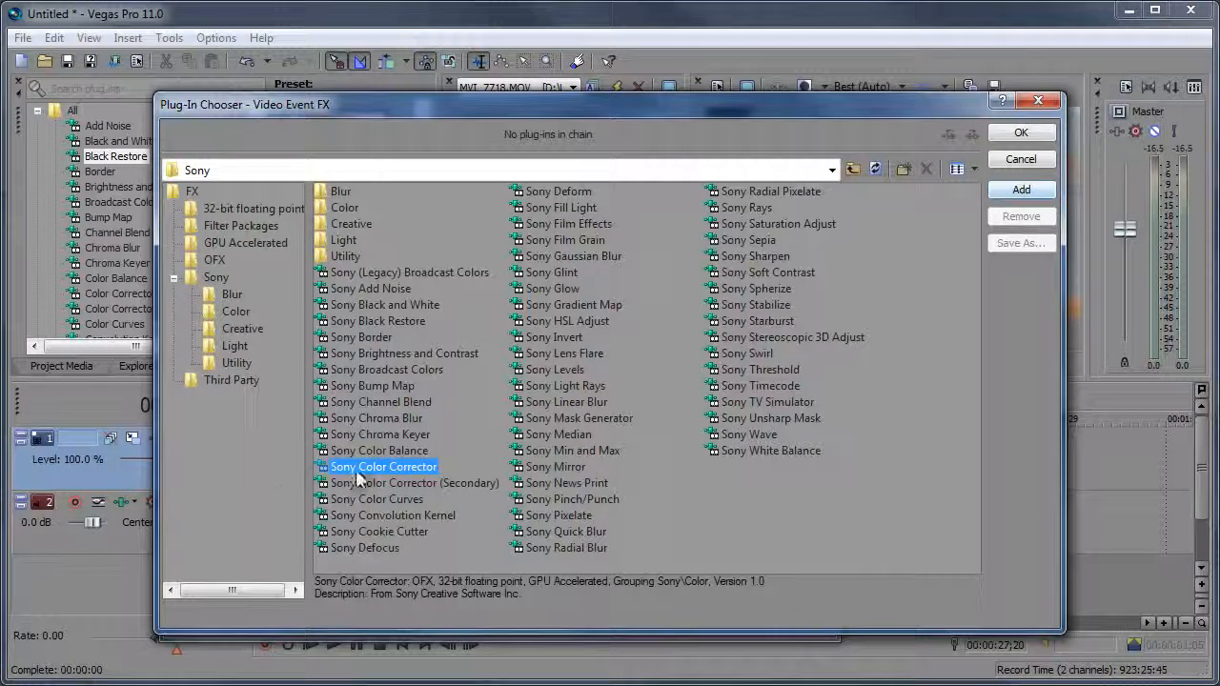
double_click(365, 467)
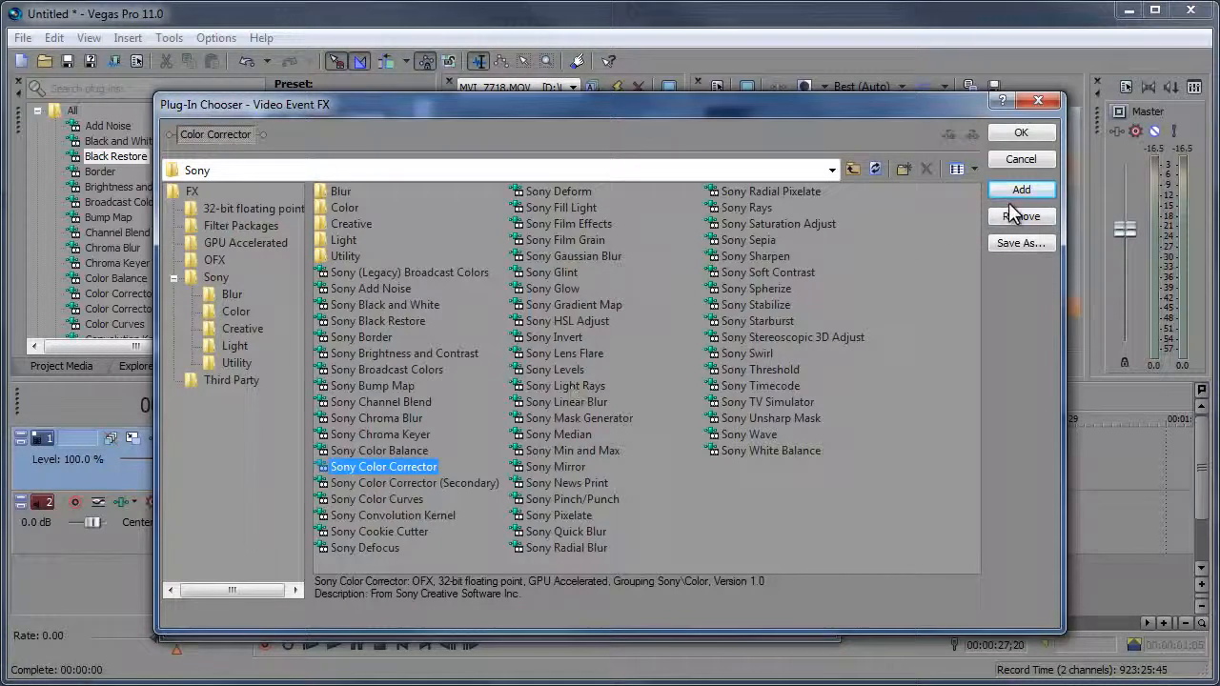
click(1018, 135)
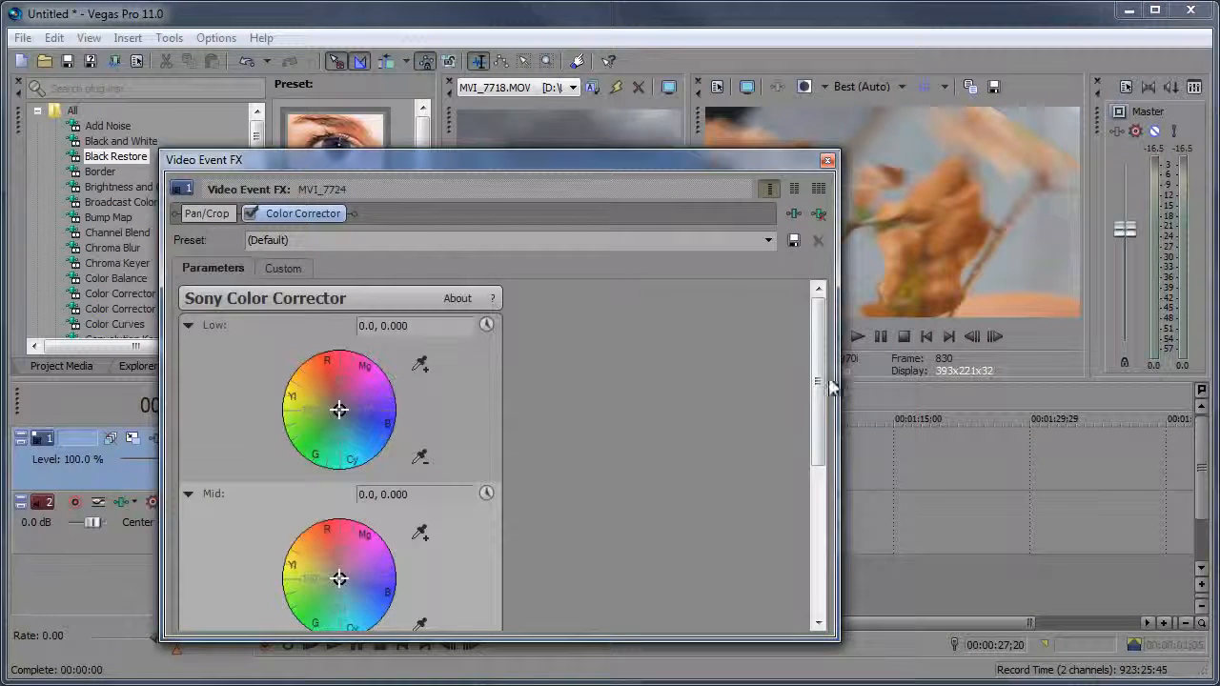
Shift the Color Corrector's Low to 151.44, 0.2656, Mid to 10.78, 0.509 and High to 310.36, 0.4375, and play the leaf clip.
mouse_move(820, 386)
mouse_down()
mouse_move(792, 517)
mouse_move(800, 381)
mouse_up()
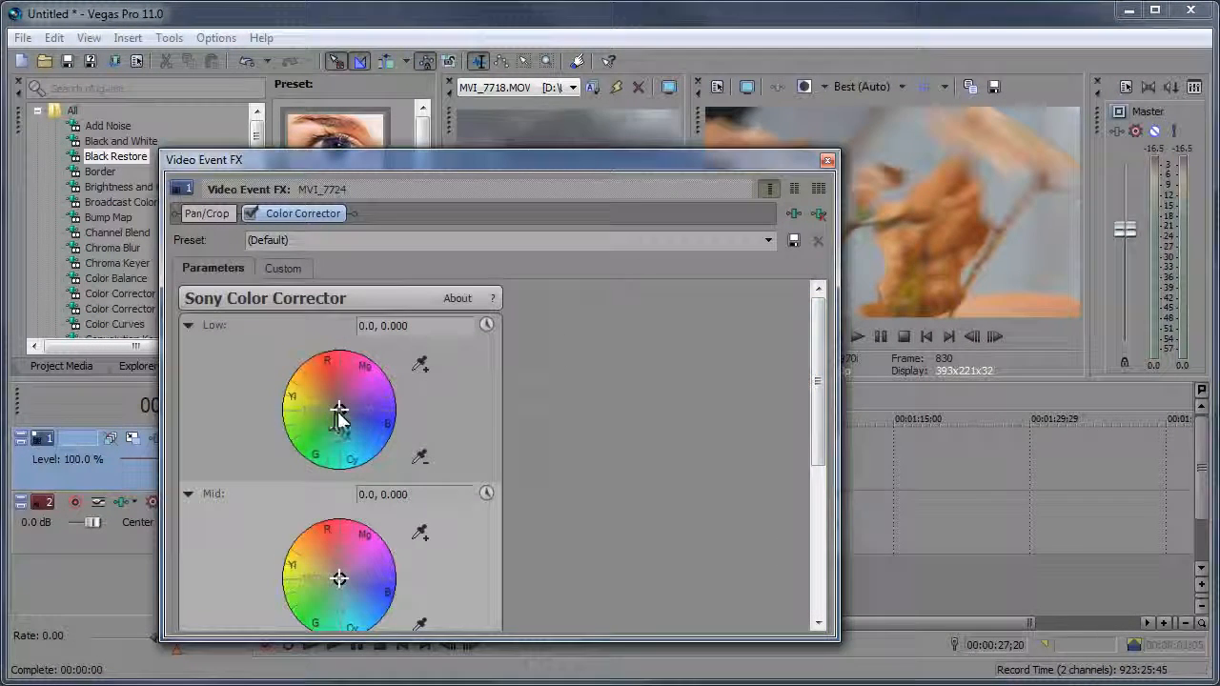
mouse_move(339, 417)
mouse_down()
mouse_move(368, 409)
mouse_move(330, 420)
mouse_move(326, 404)
mouse_up()
drag(339, 577, 368, 572)
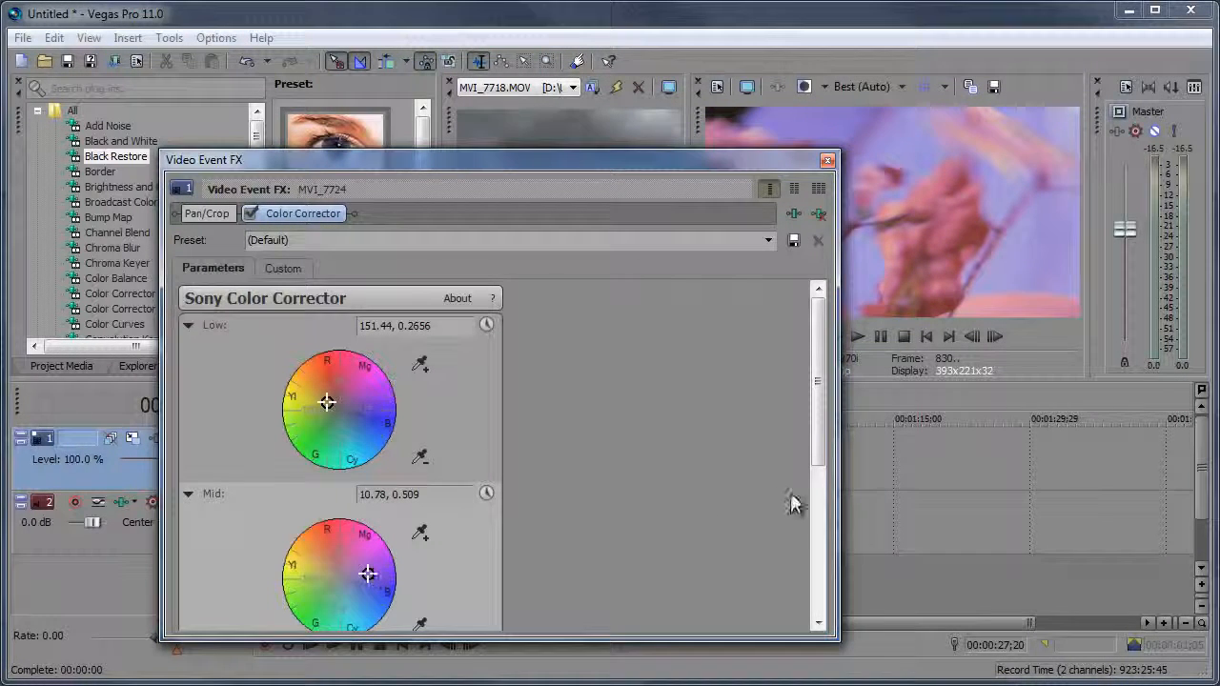
scroll(800, 519, down, 5)
drag(339, 494, 355, 514)
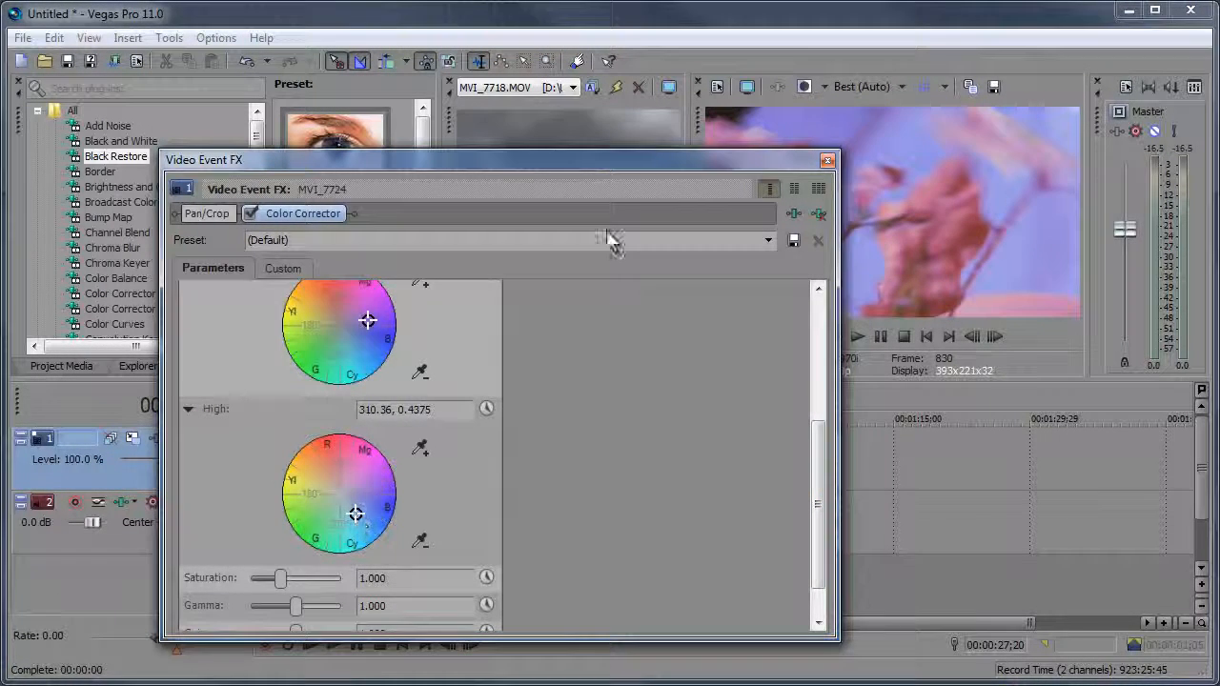
click(827, 159)
key(space)
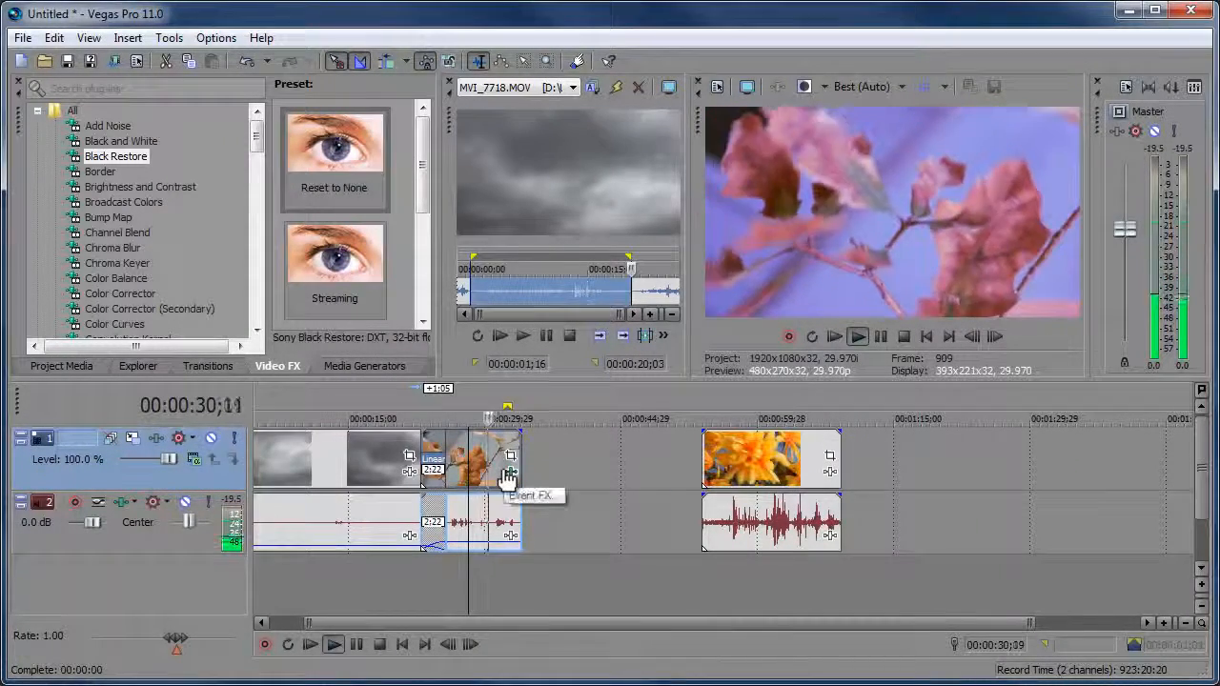
Remove the Color Corrector effect from the leaf clip and close its effect settings.
click(508, 475)
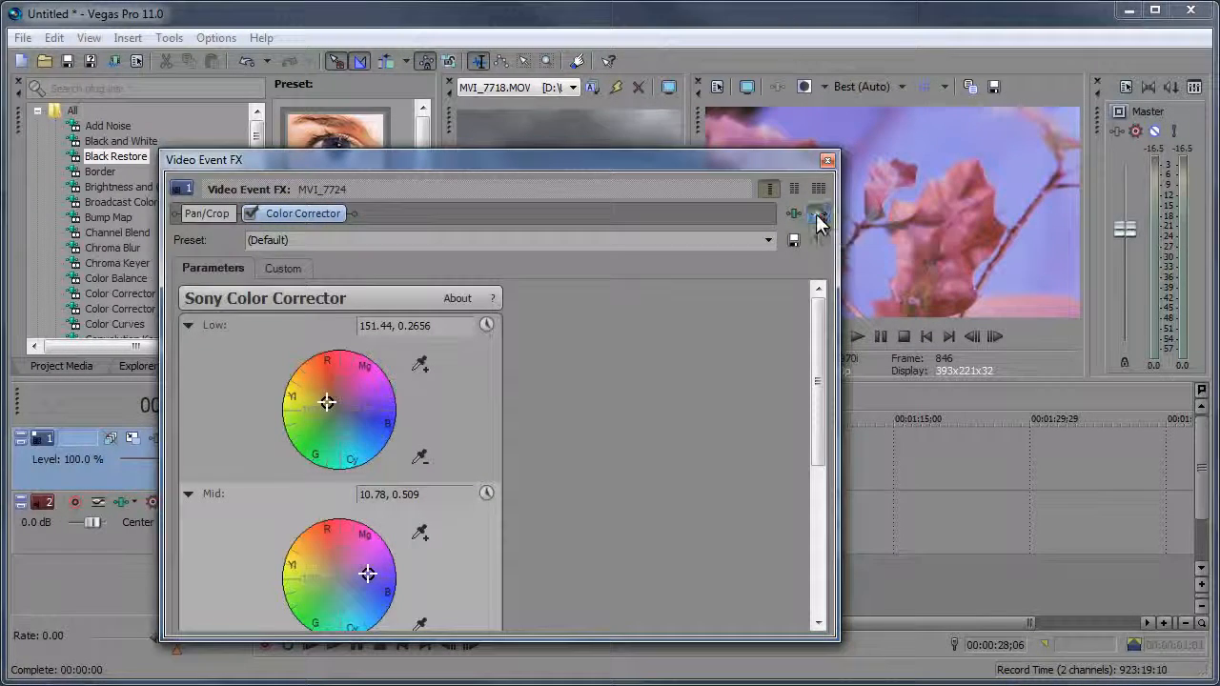
click(817, 215)
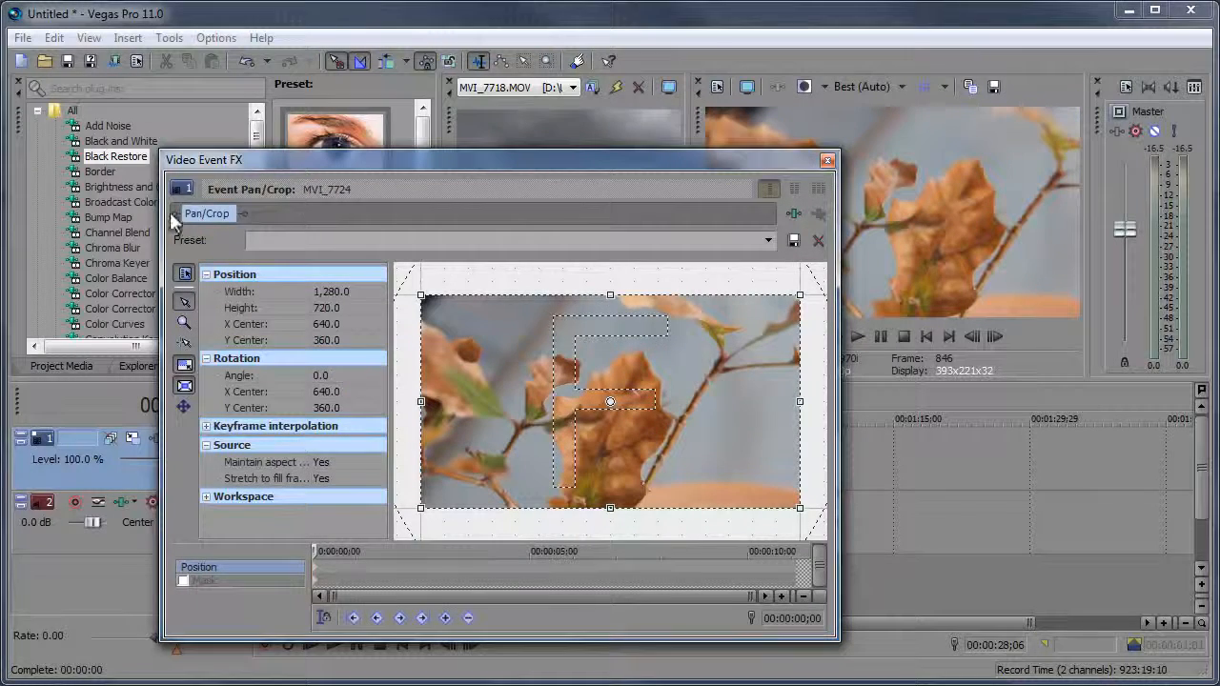
click(826, 161)
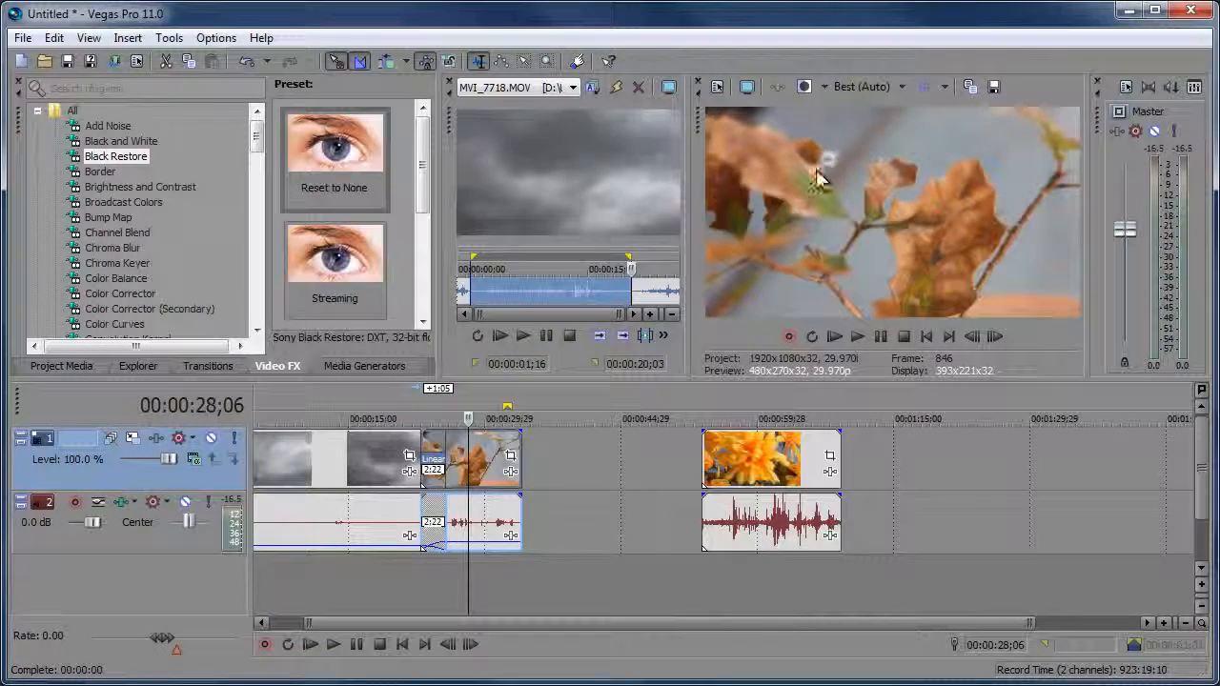
Enlarge the leaf clip's pan/crop frame to about 1,930.8 by 1,086.1 and centre it at about 644.9, 409.5.
click(512, 462)
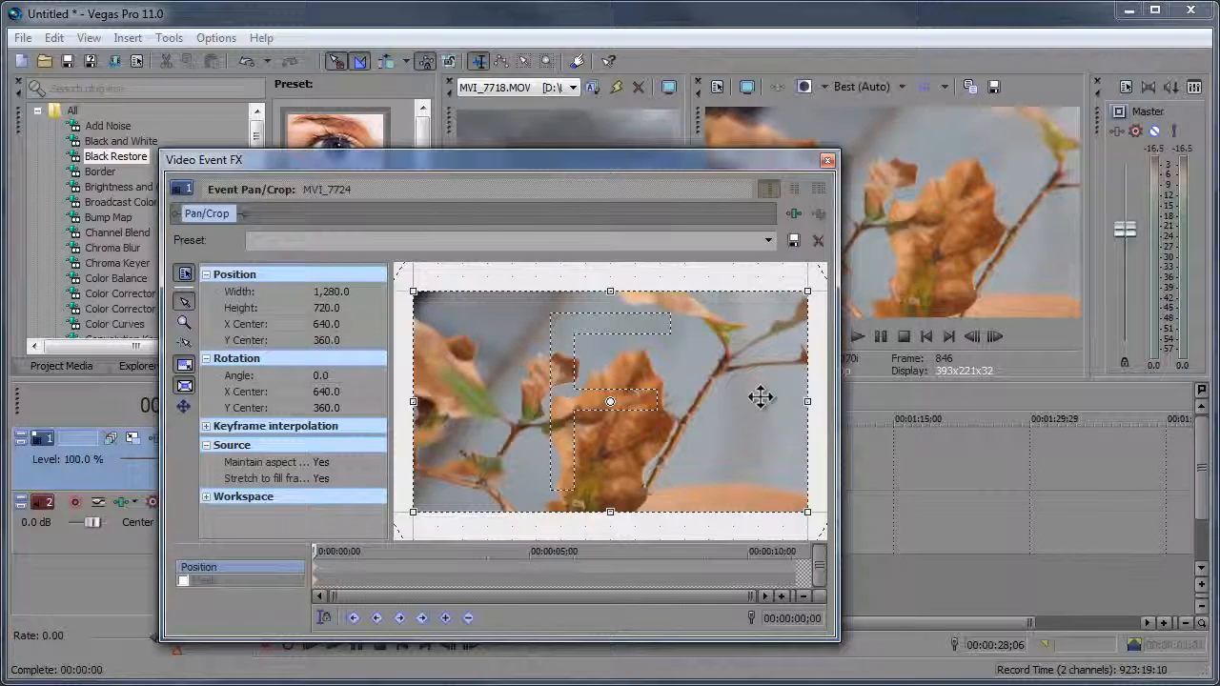
drag(610, 512, 619, 492)
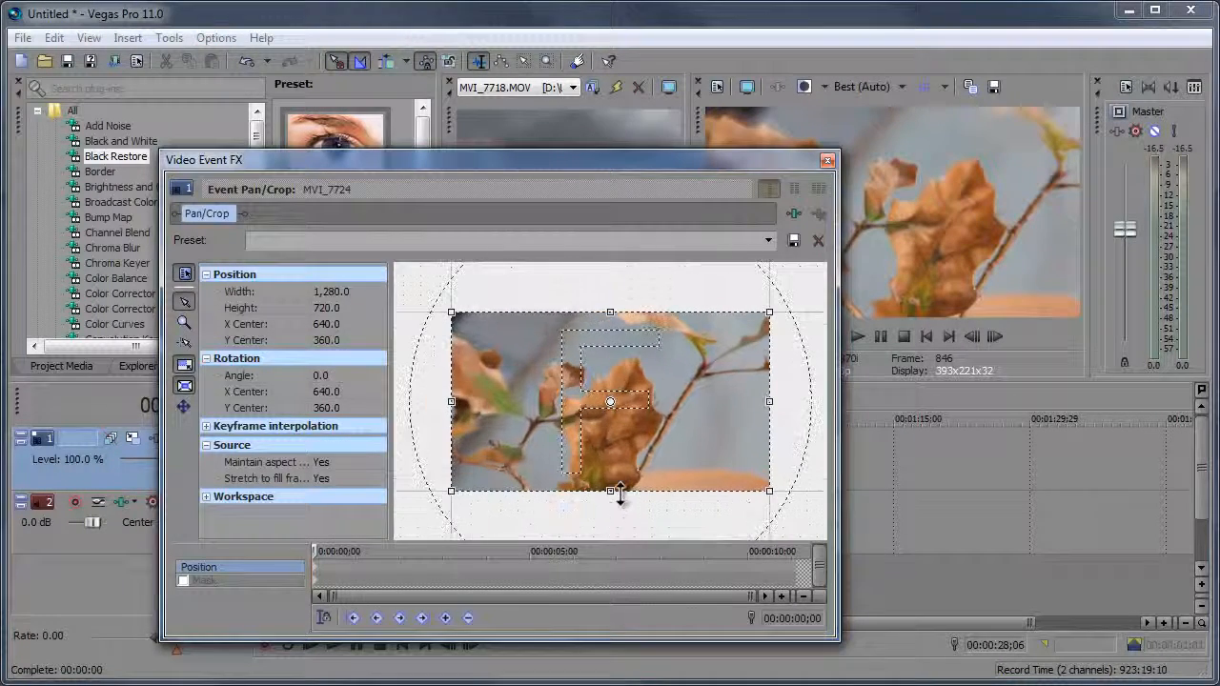
scroll(620, 493, down, 2)
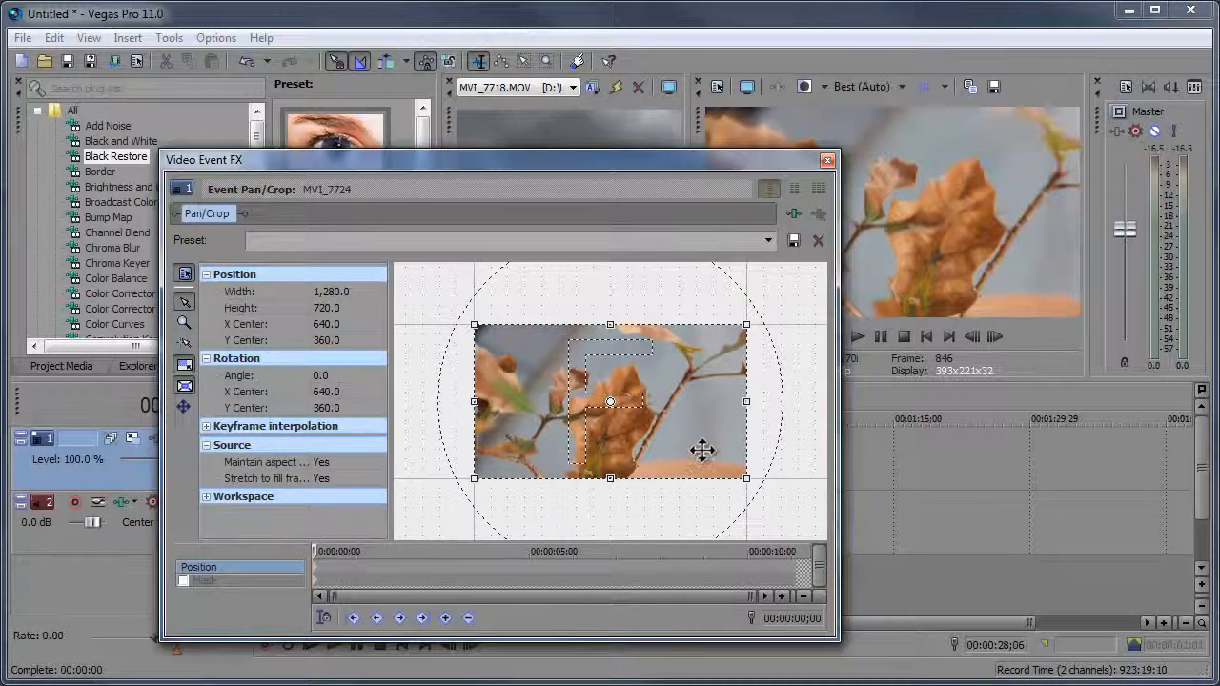
scroll(706, 455, down, 1)
drag(730, 474, 796, 506)
mouse_move(686, 456)
mouse_down()
mouse_move(759, 422)
mouse_move(768, 469)
mouse_move(639, 471)
mouse_move(677, 484)
mouse_move(697, 457)
mouse_move(684, 464)
mouse_up()
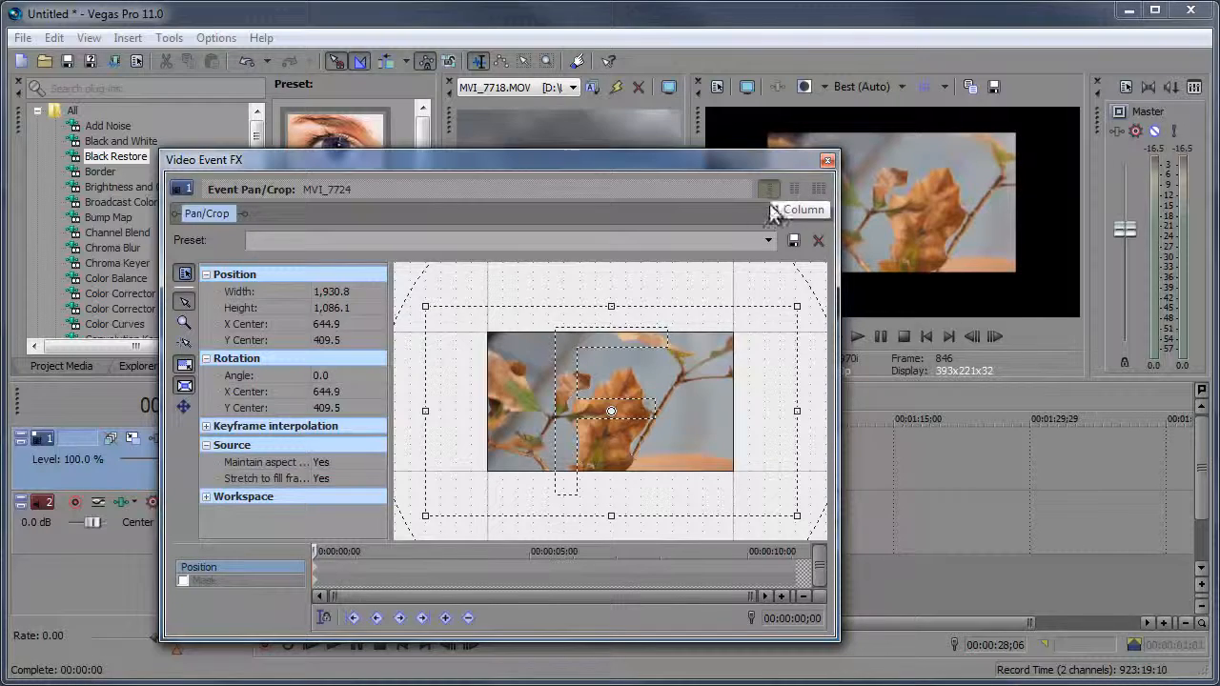
Restore the leaf clip's original full-frame crop with a pan/crop preset and close the settings.
click(768, 240)
click(740, 262)
click(826, 160)
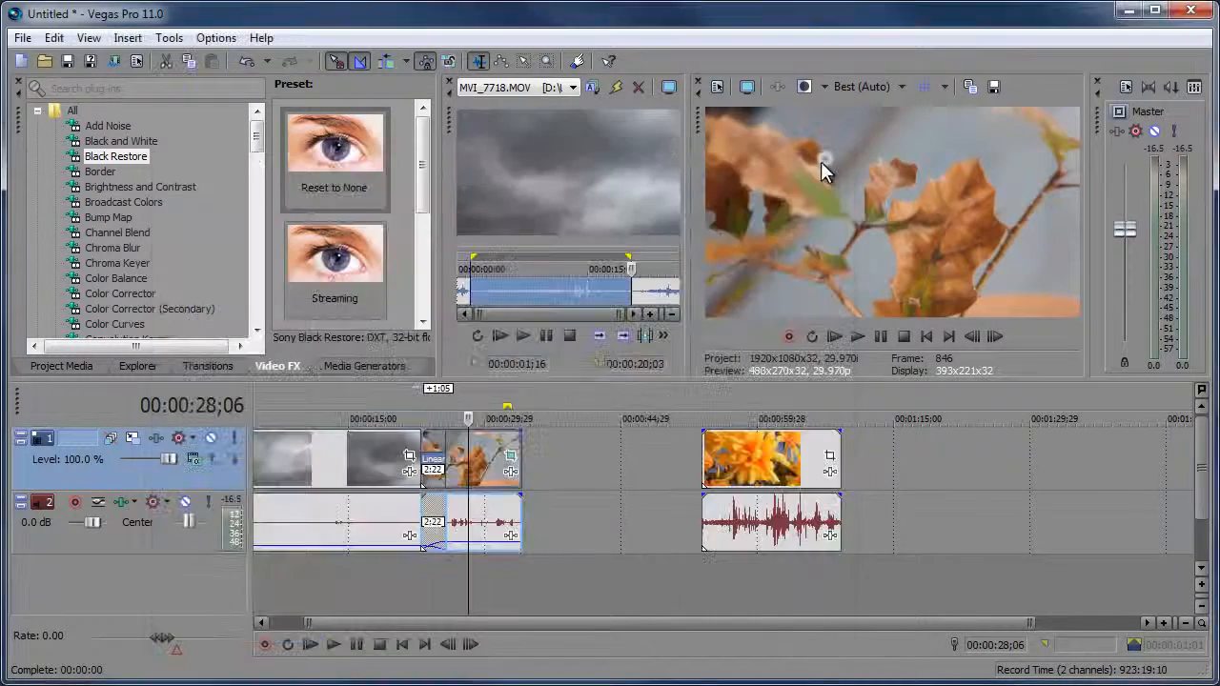
Add a Checkerboard generated clip with the Large Tiles preset in the gap between the leaf and flower clips, and close its settings.
click(364, 366)
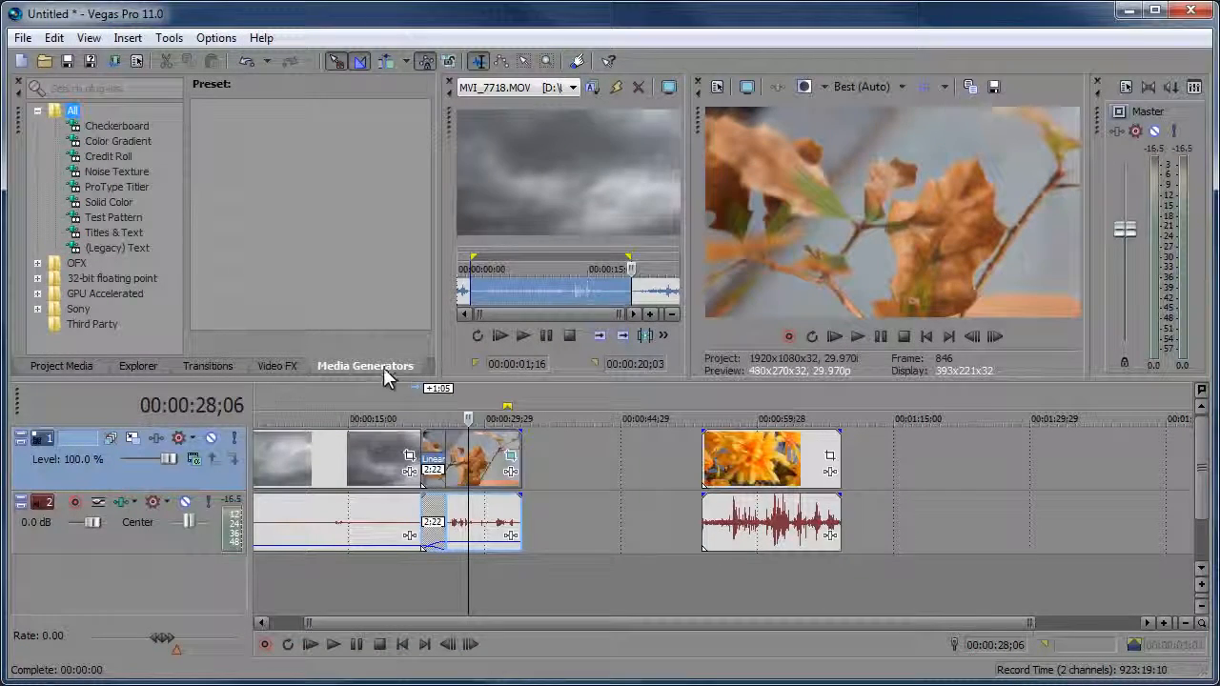
click(112, 127)
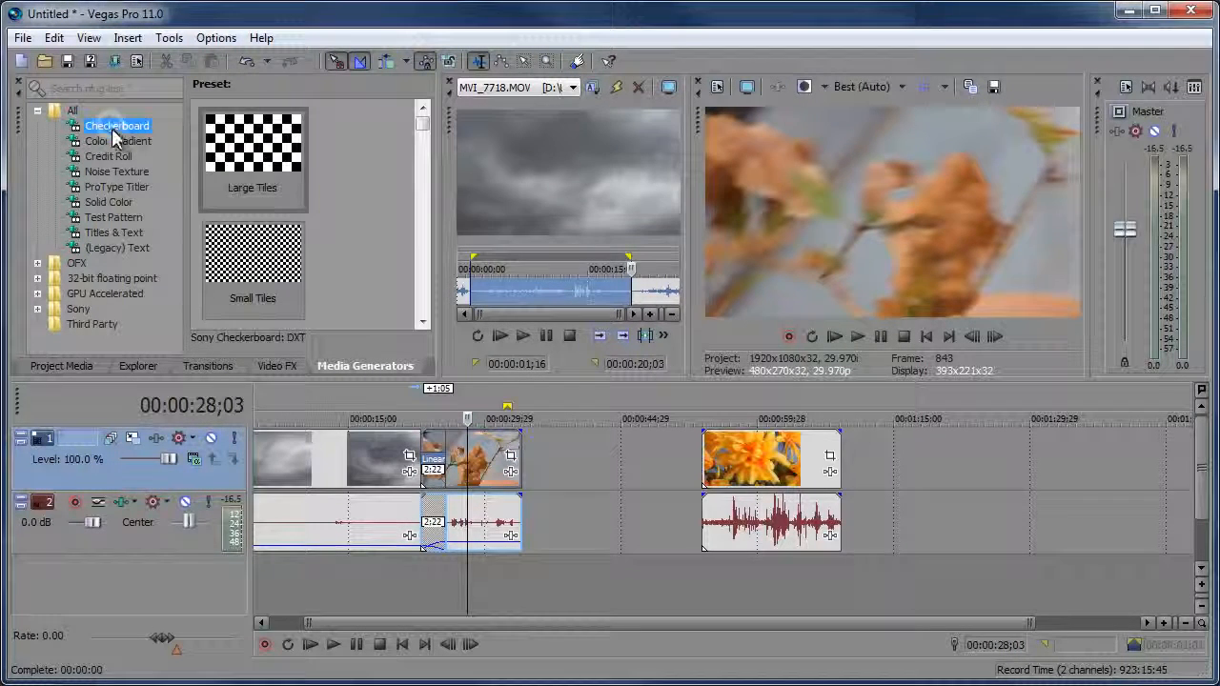
mouse_move(423, 122)
mouse_down()
mouse_move(423, 267)
mouse_move(409, 308)
mouse_move(427, 118)
mouse_up()
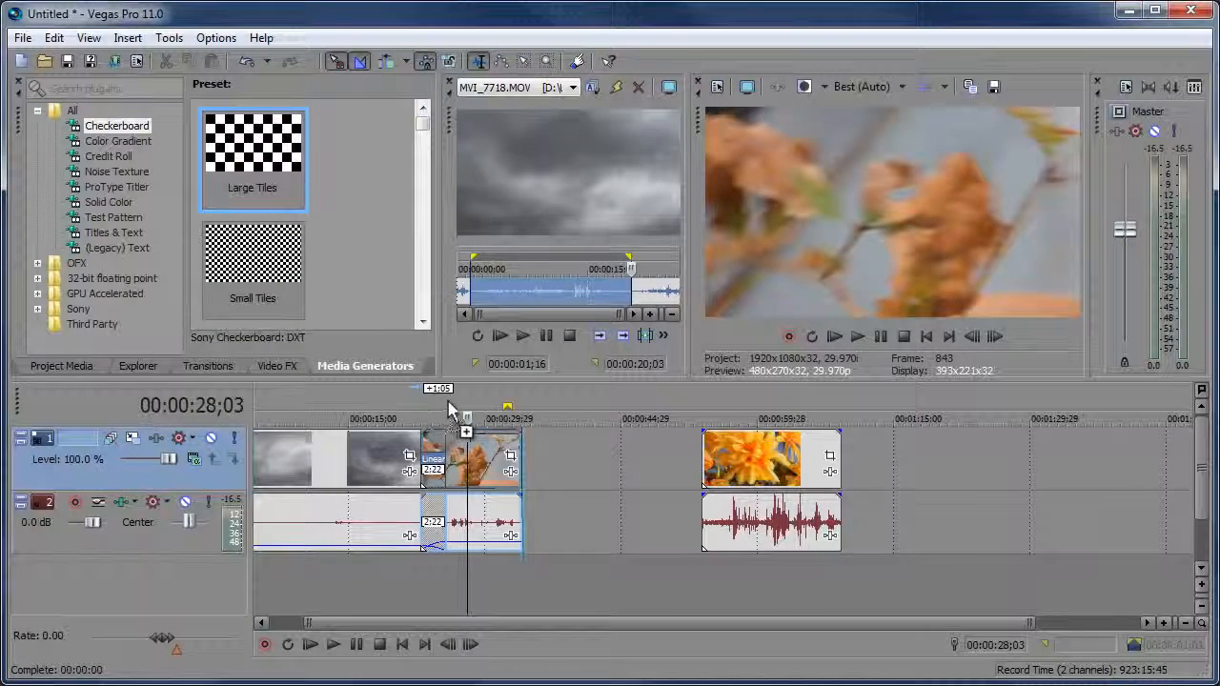
drag(374, 391, 569, 465)
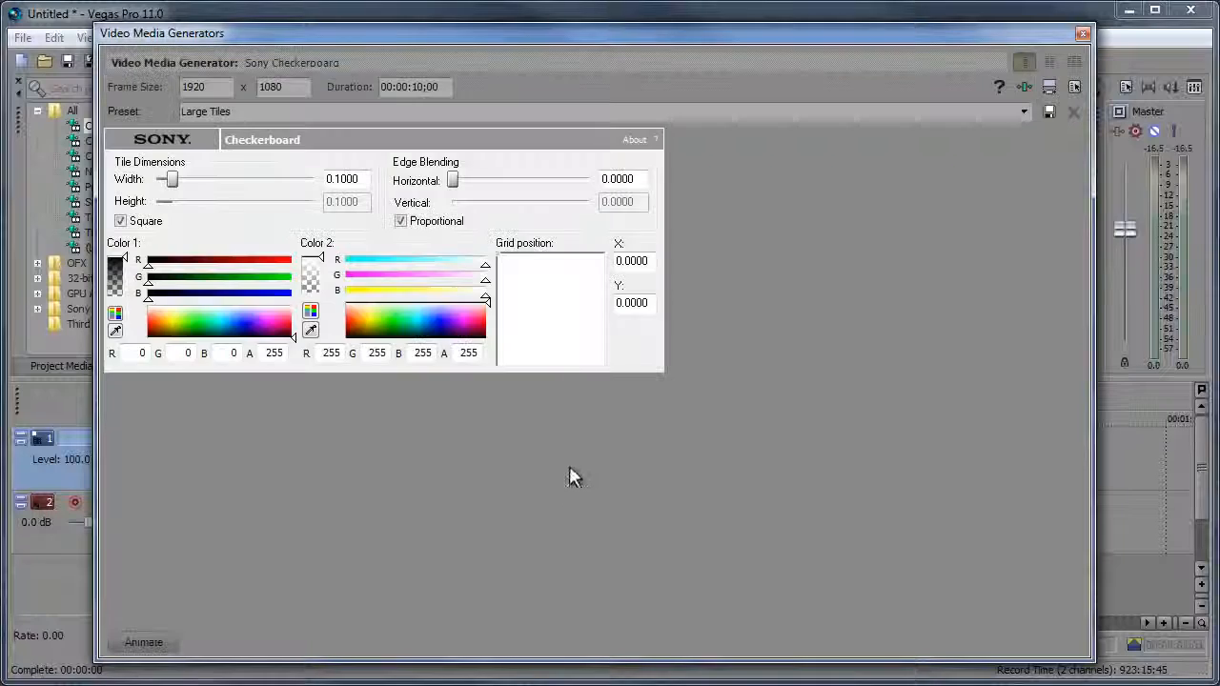
click(1083, 33)
Preview the checkerboard clip on the timeline and delete it.
click(575, 415)
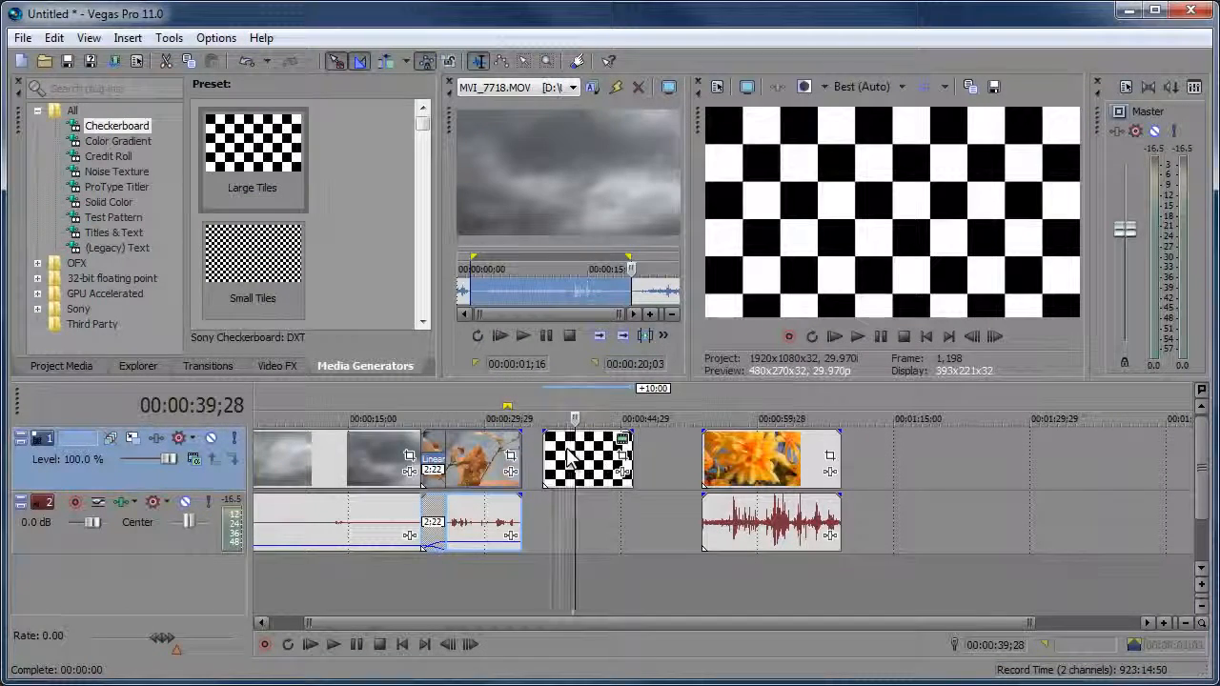
click(569, 457)
key(Delete)
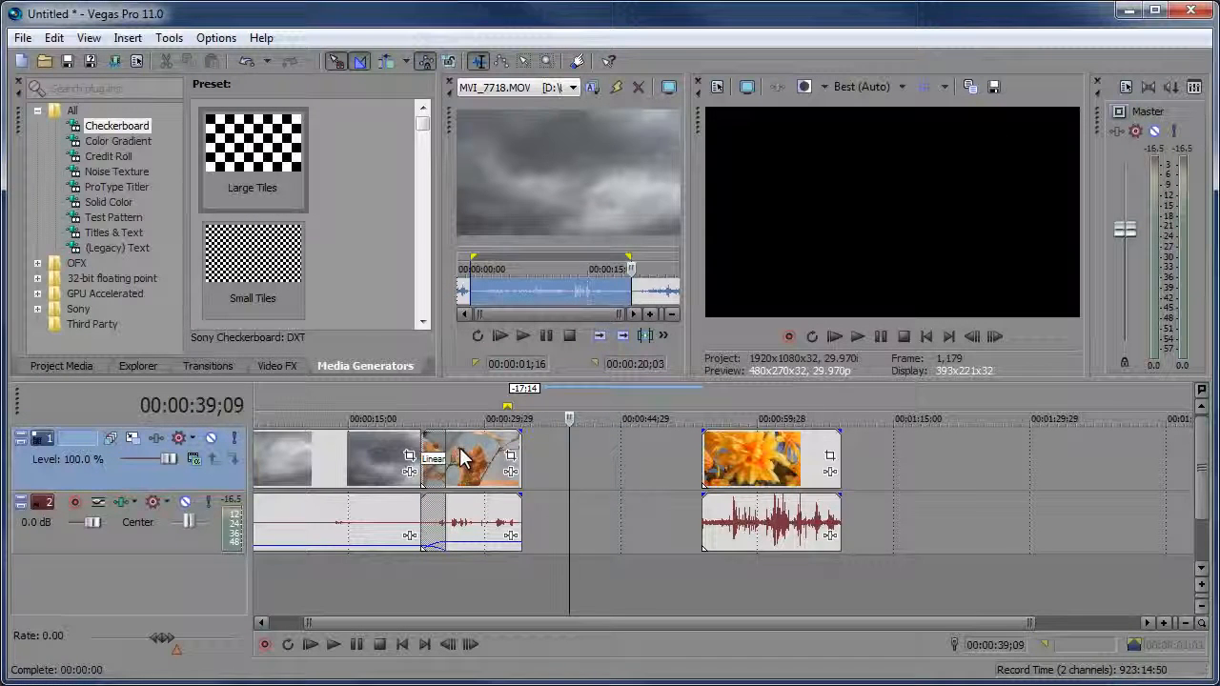
Add a Titles & Text clip with the Earthquake preset on a new track above the cloud clip, and close its settings.
click(340, 455)
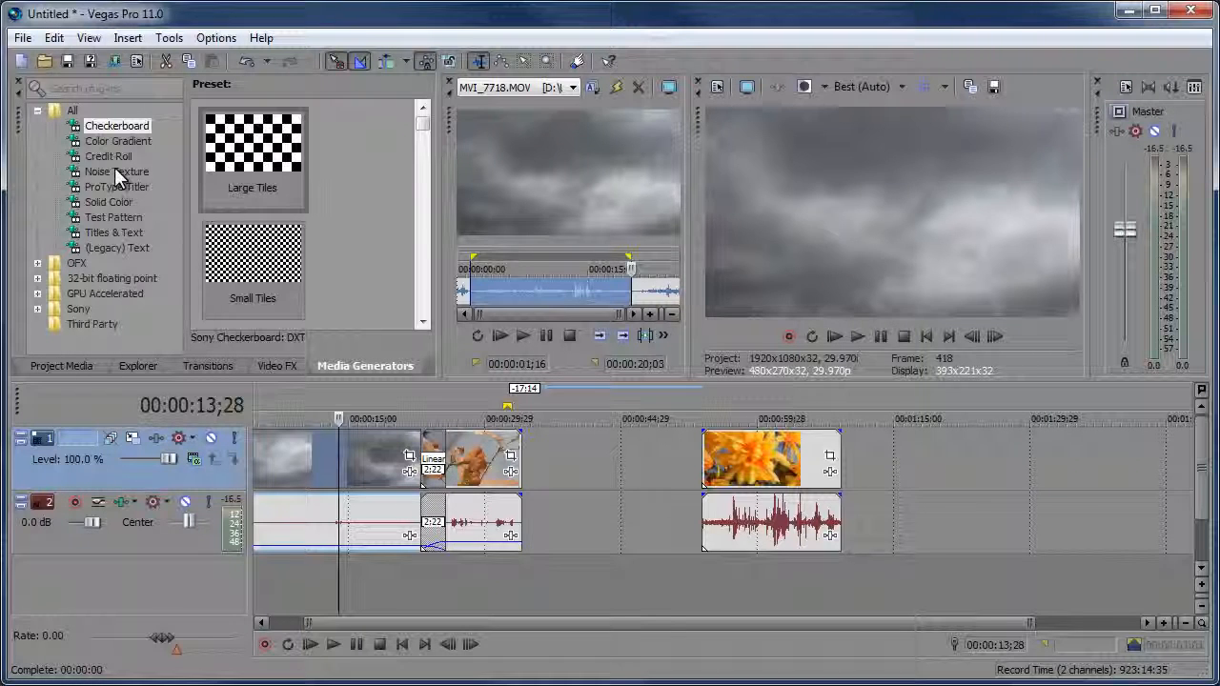
click(112, 234)
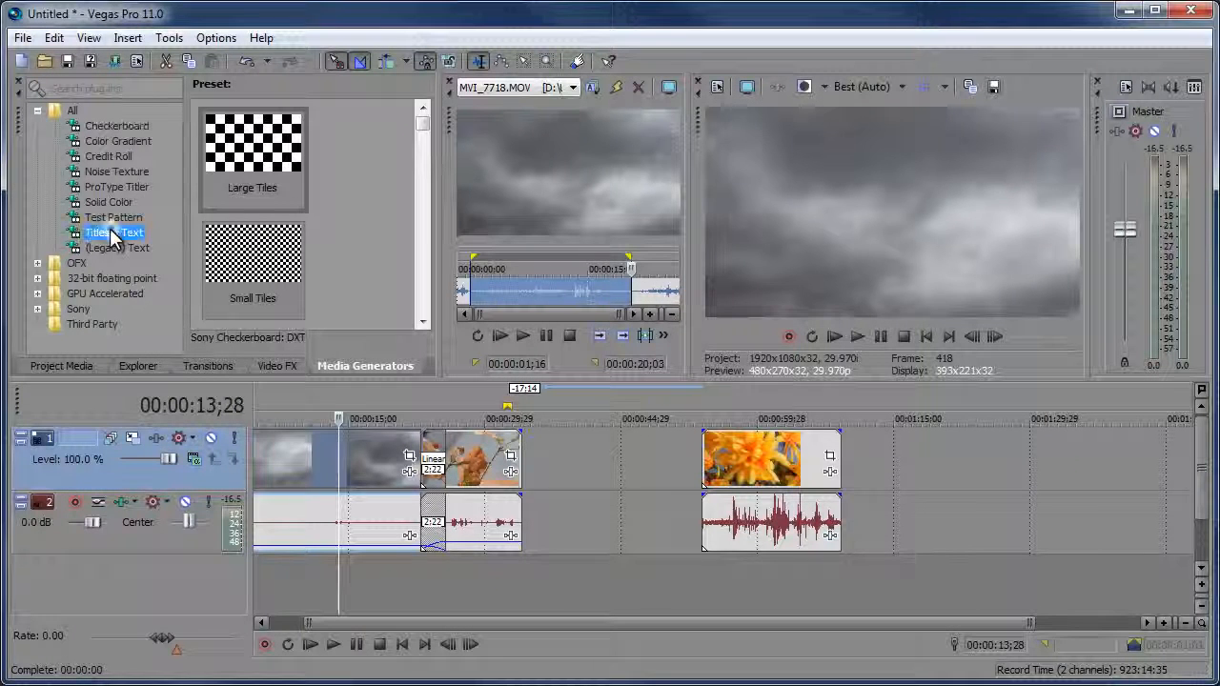
drag(426, 128, 422, 170)
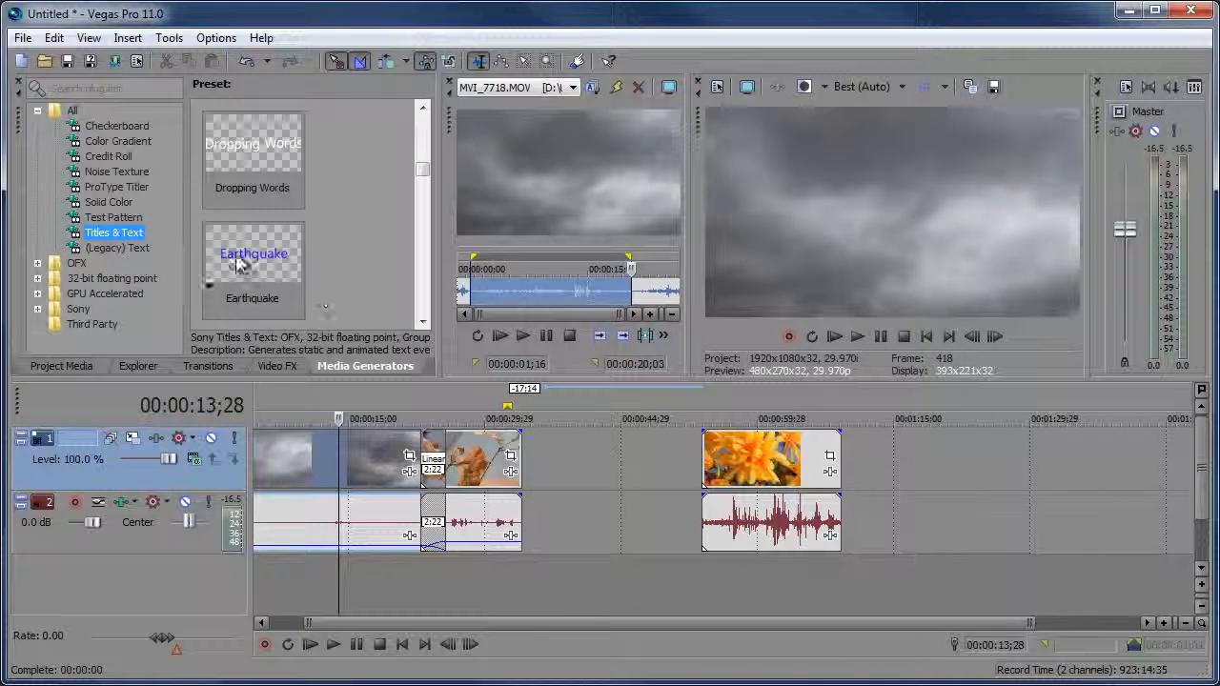
drag(238, 264, 329, 446)
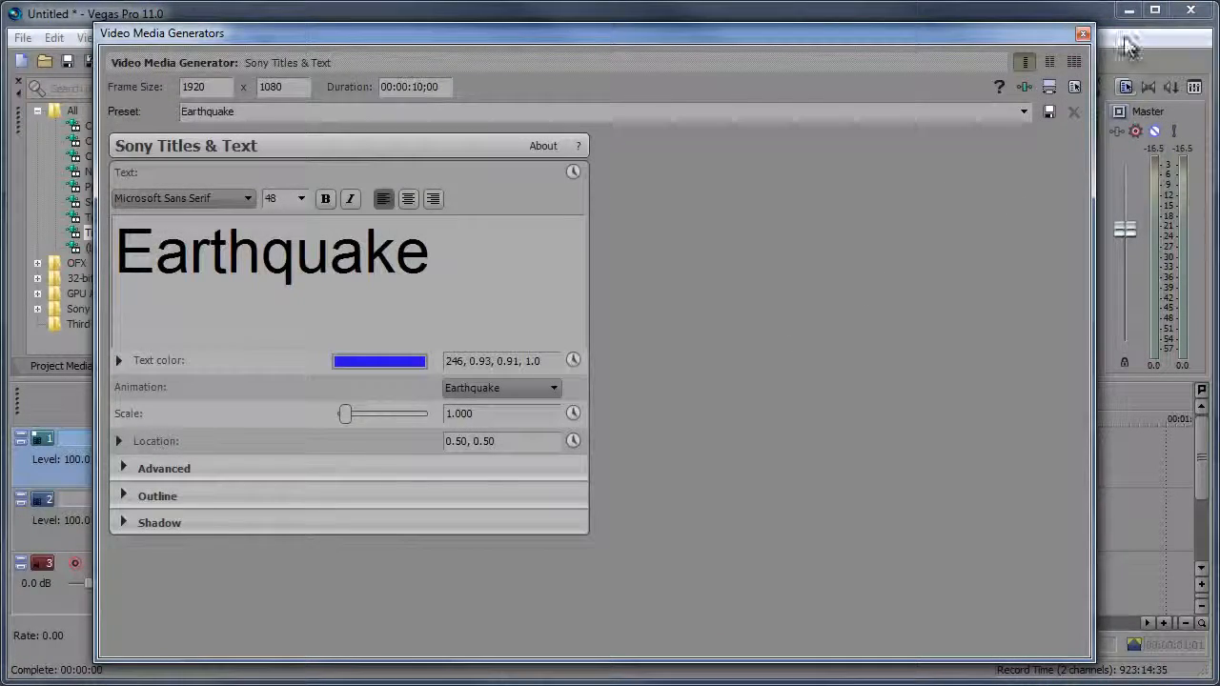
click(1082, 33)
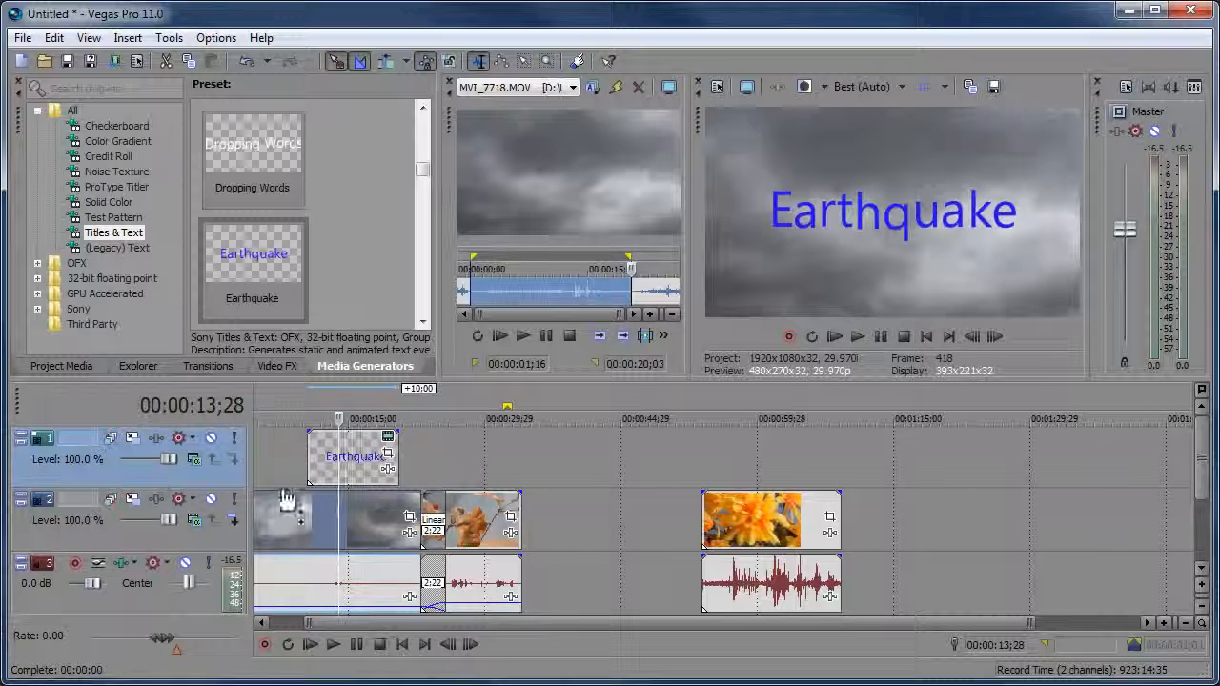
Change the Earthquake title's text to "Clouds" in its generated media settings and close them.
click(351, 404)
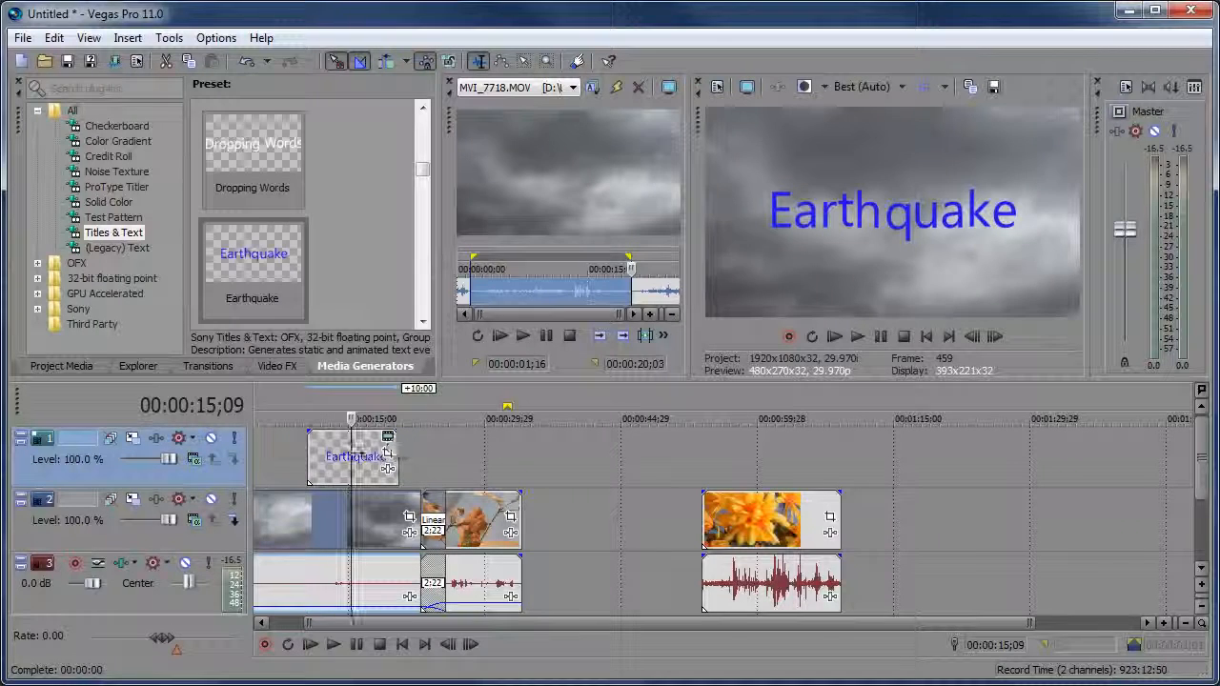
click(338, 464)
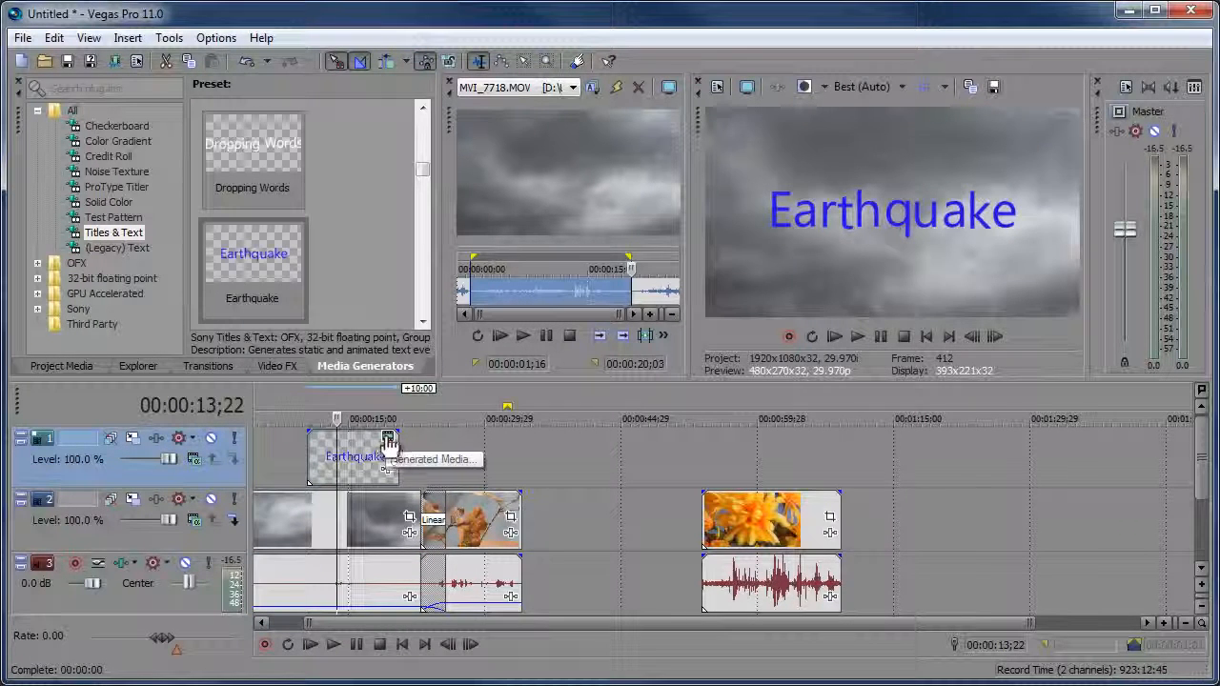
click(390, 443)
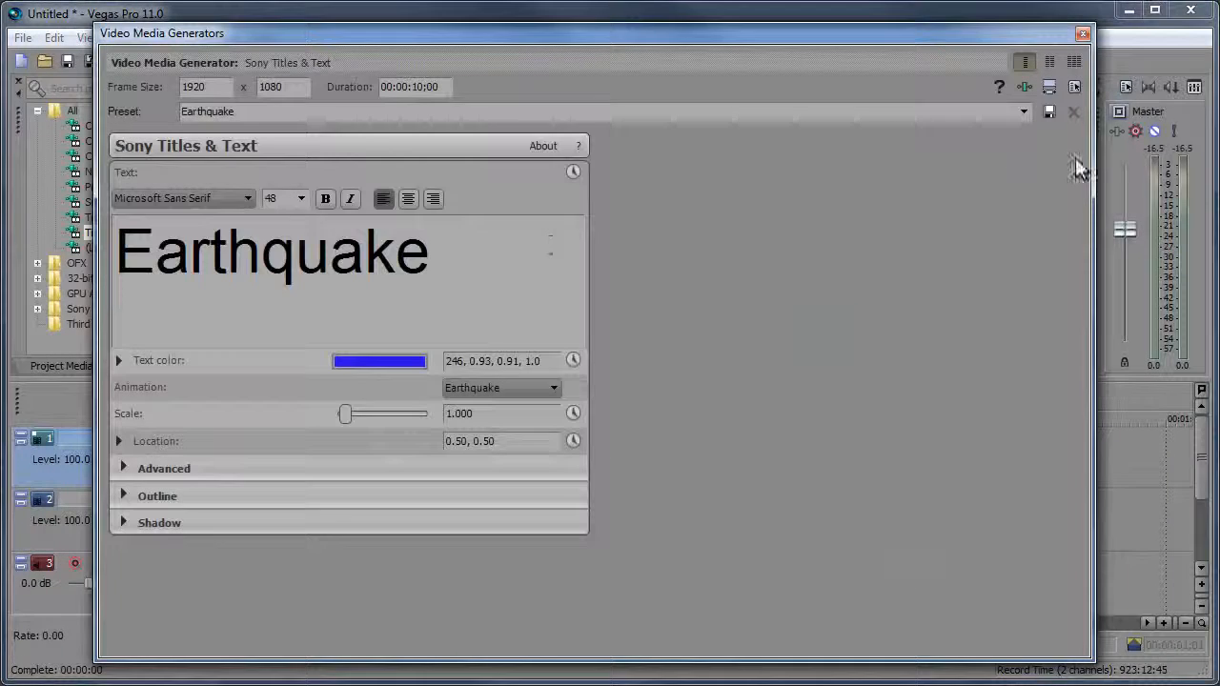
drag(1089, 26, 636, 116)
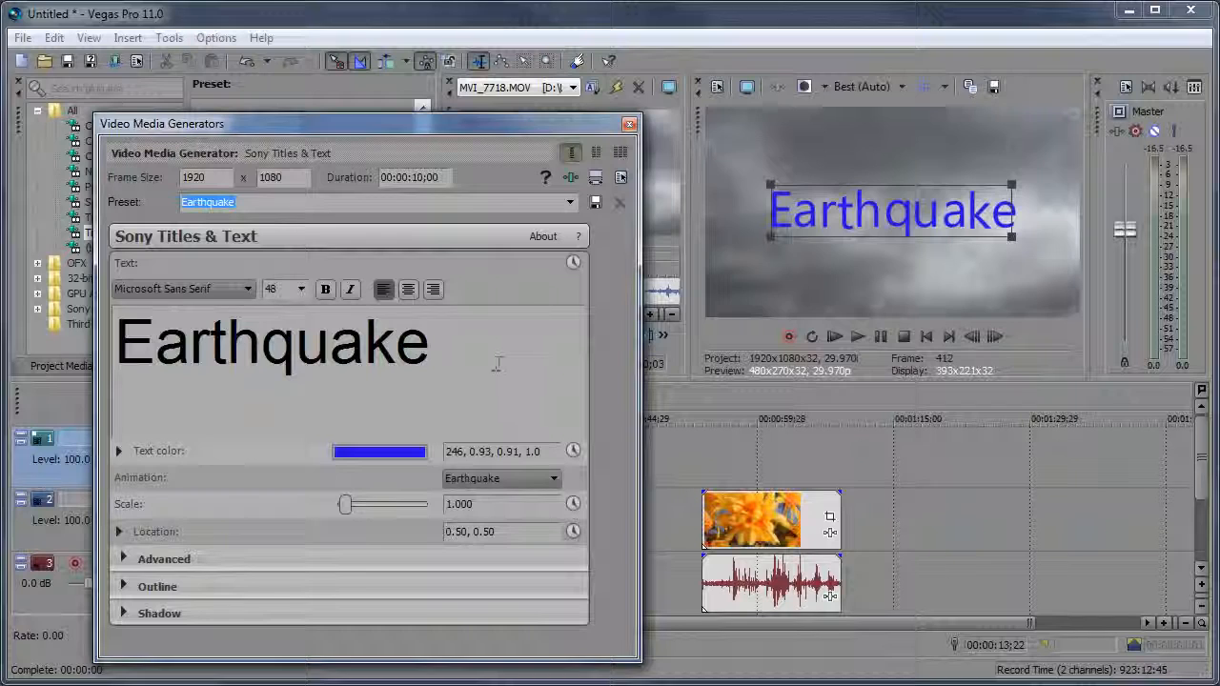
click(497, 365)
text(Clo)
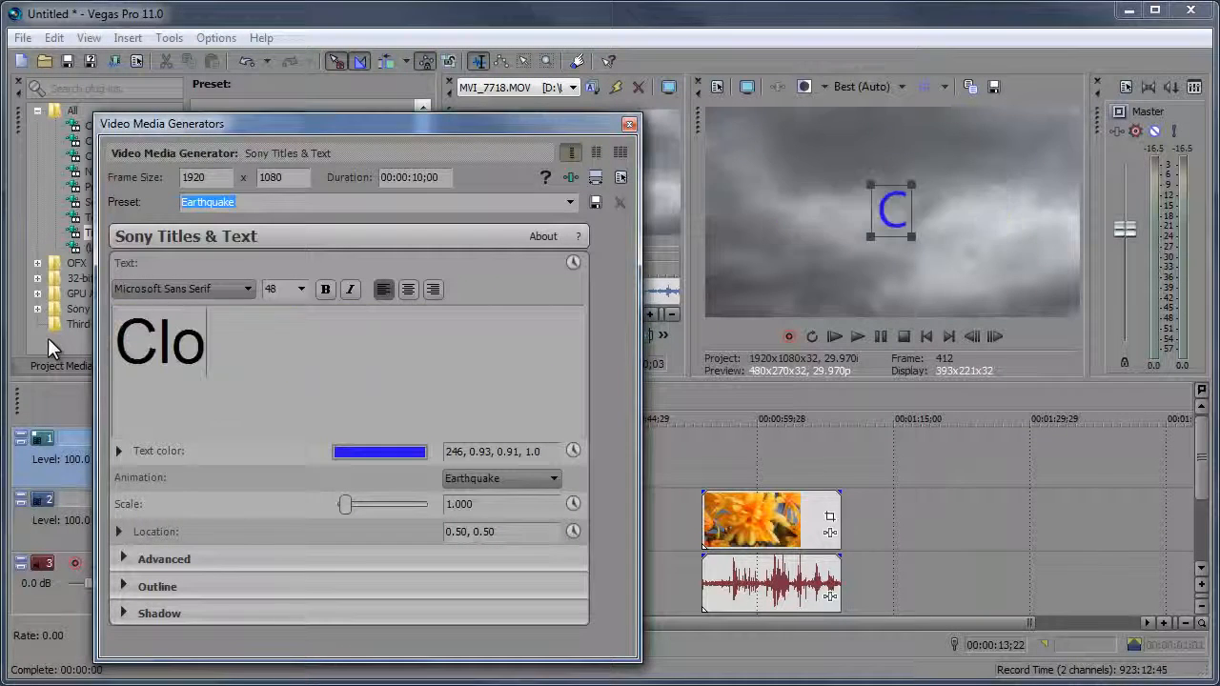
text(uds)
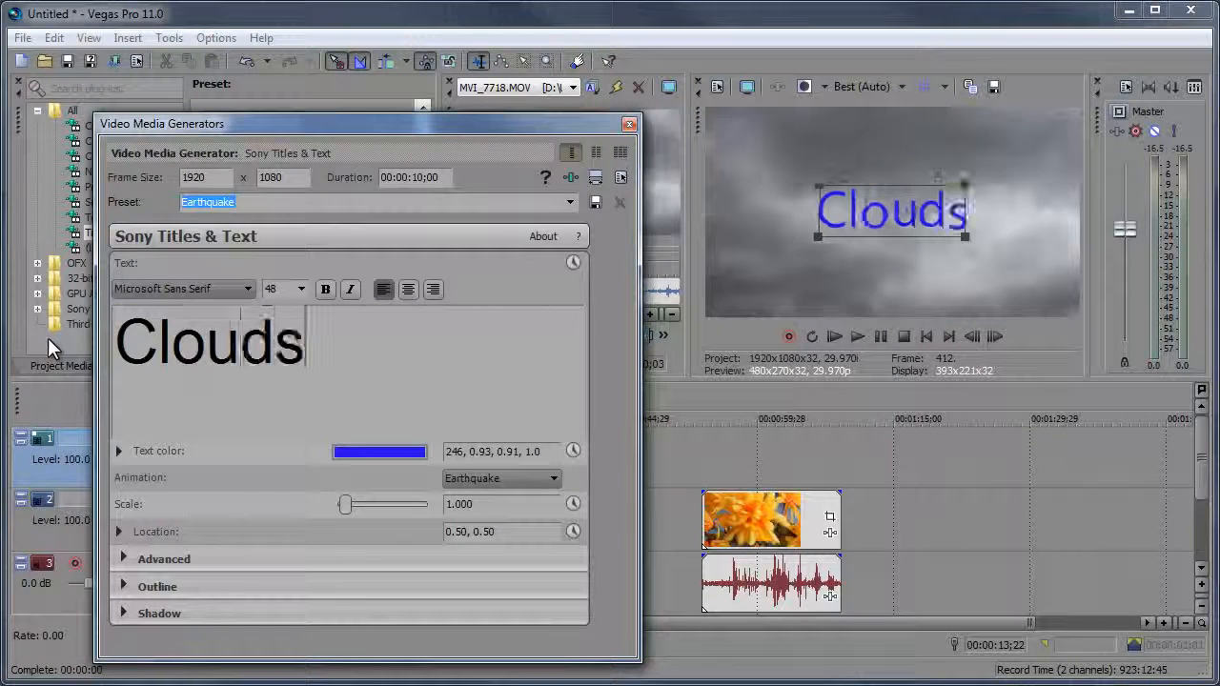
click(628, 126)
Preview the Clouds title over the cloud clip and shorten it by trimming about 4;06 off its end.
click(300, 414)
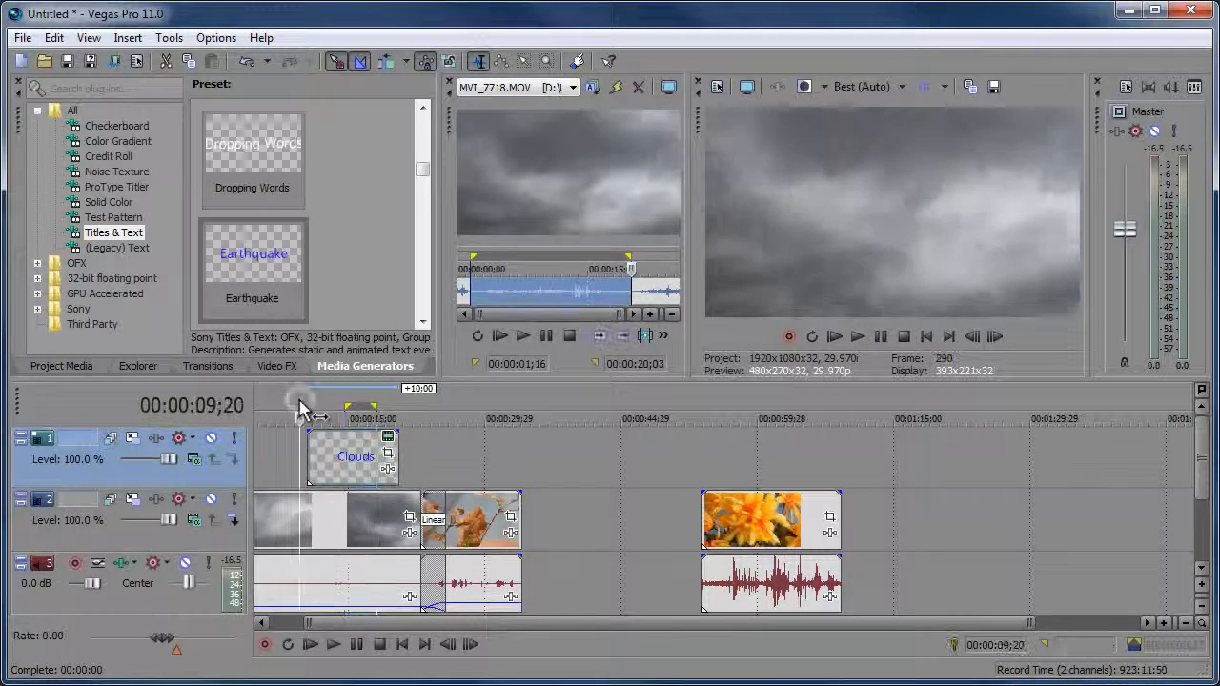
key(space)
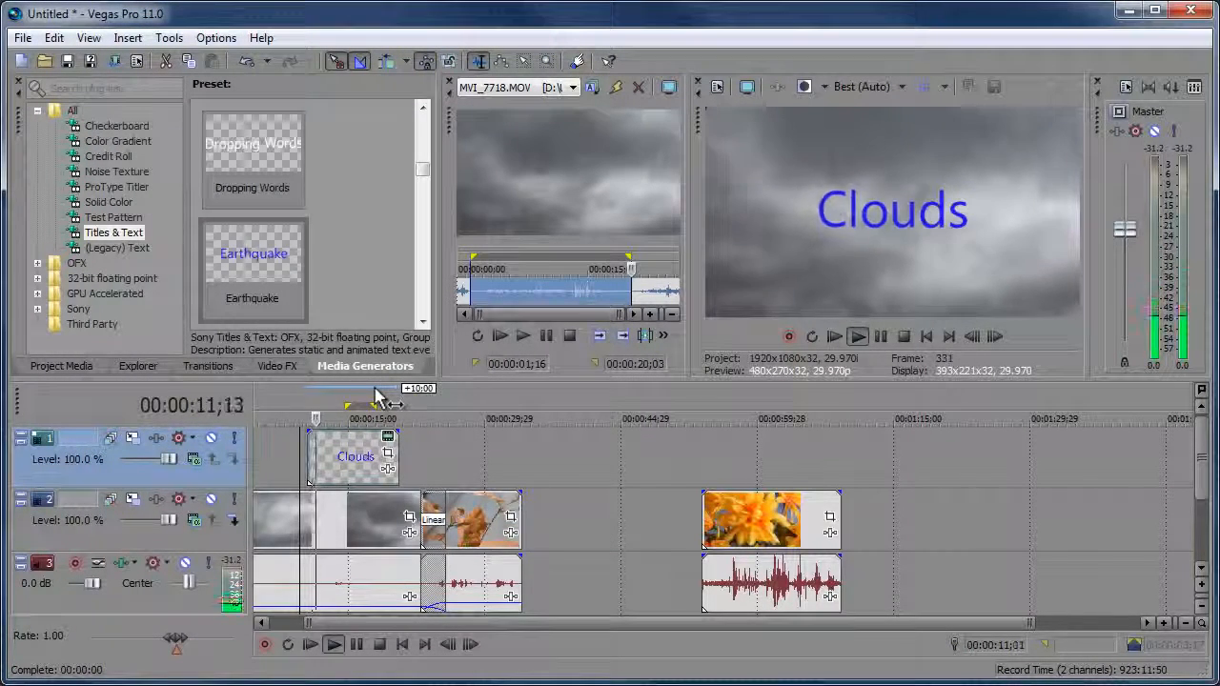
key(space)
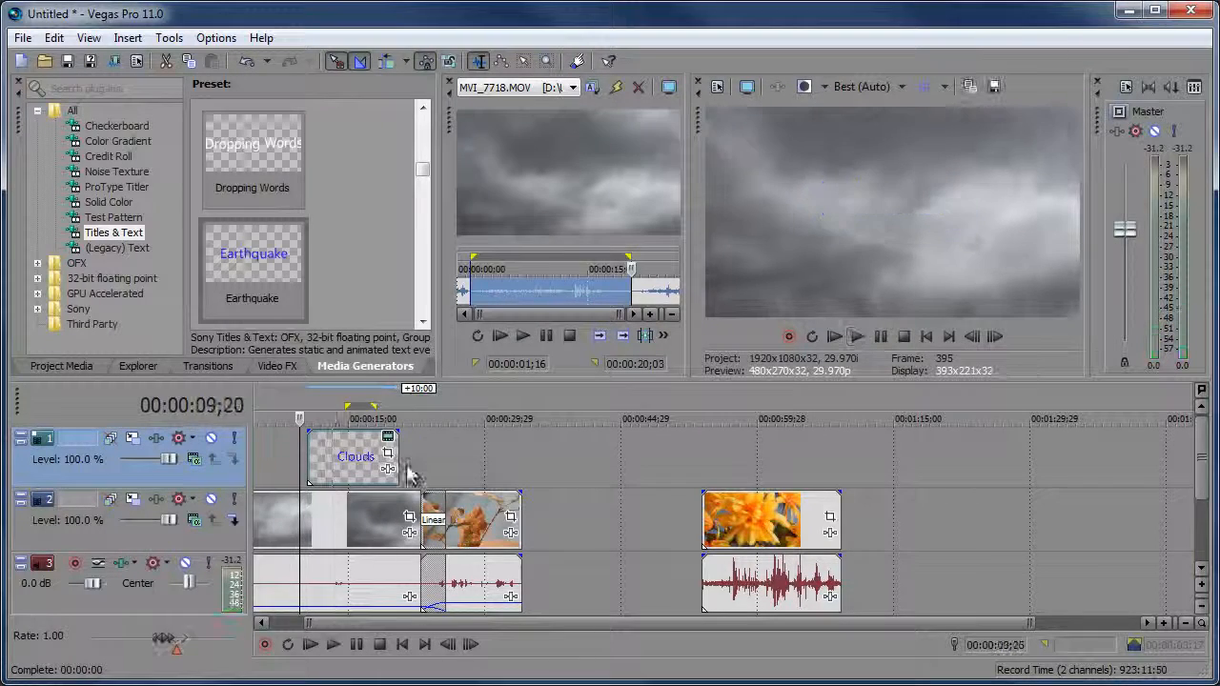
drag(391, 463, 354, 460)
key(space)
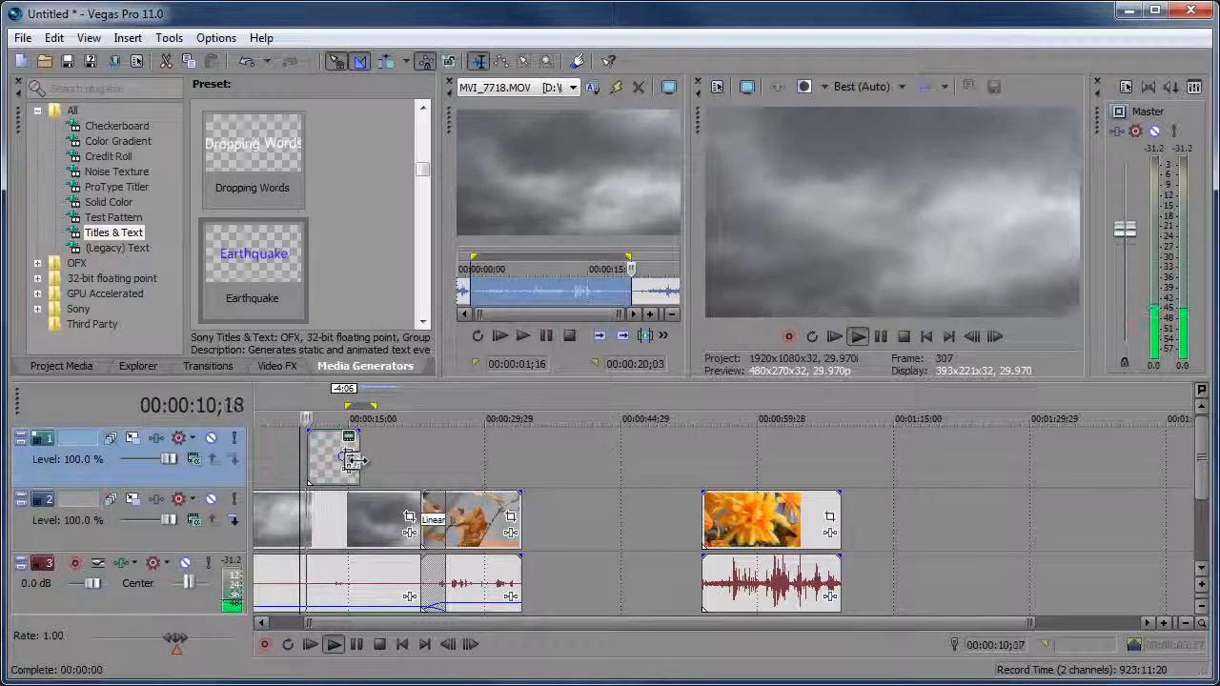
key(space)
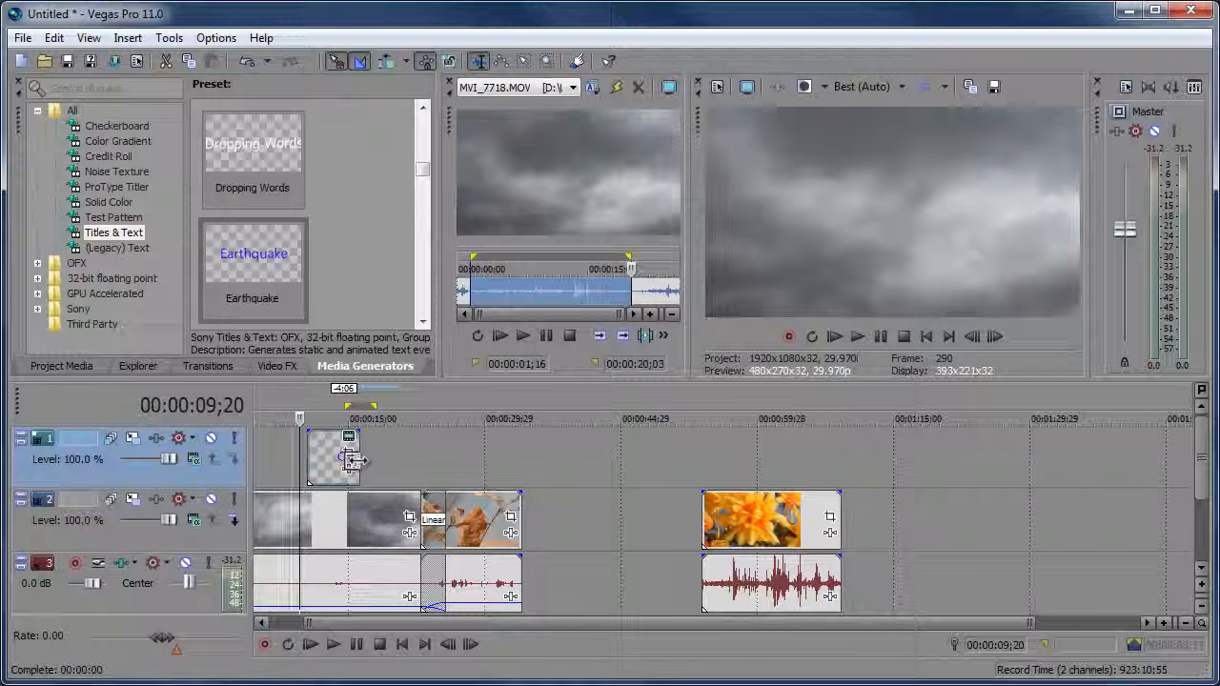
Add a short fade-in to the start of the Clouds title and play it back.
drag(1029, 623, 546, 659)
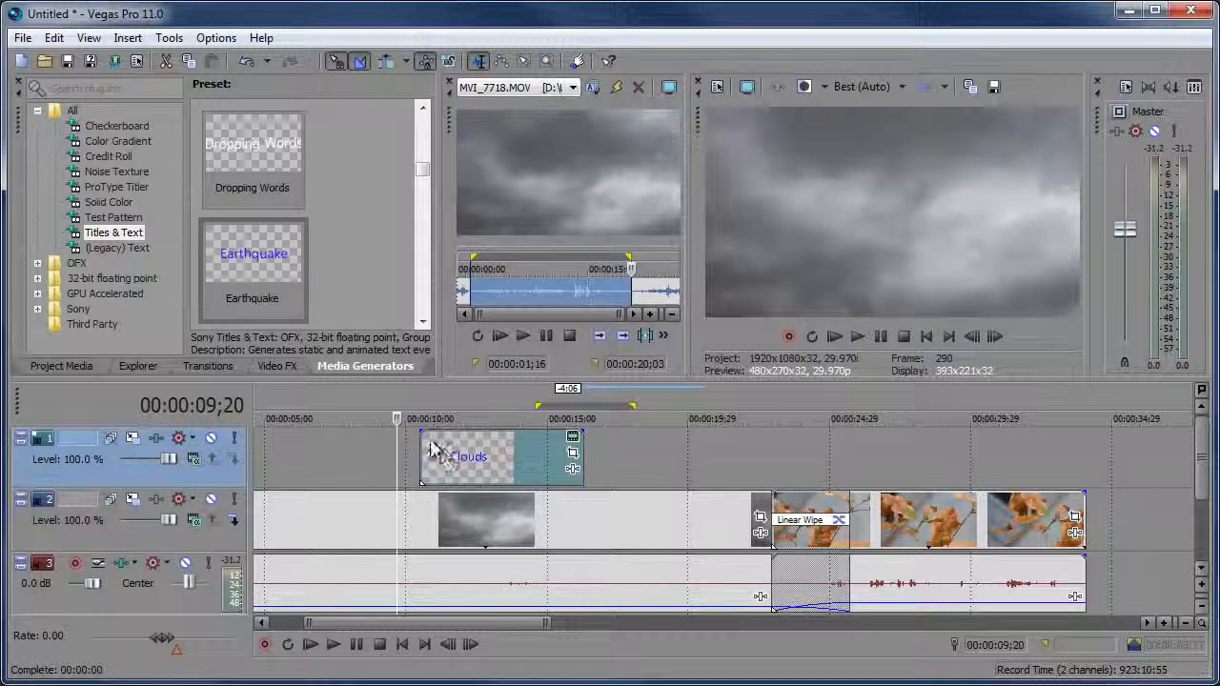
drag(416, 434, 416, 434)
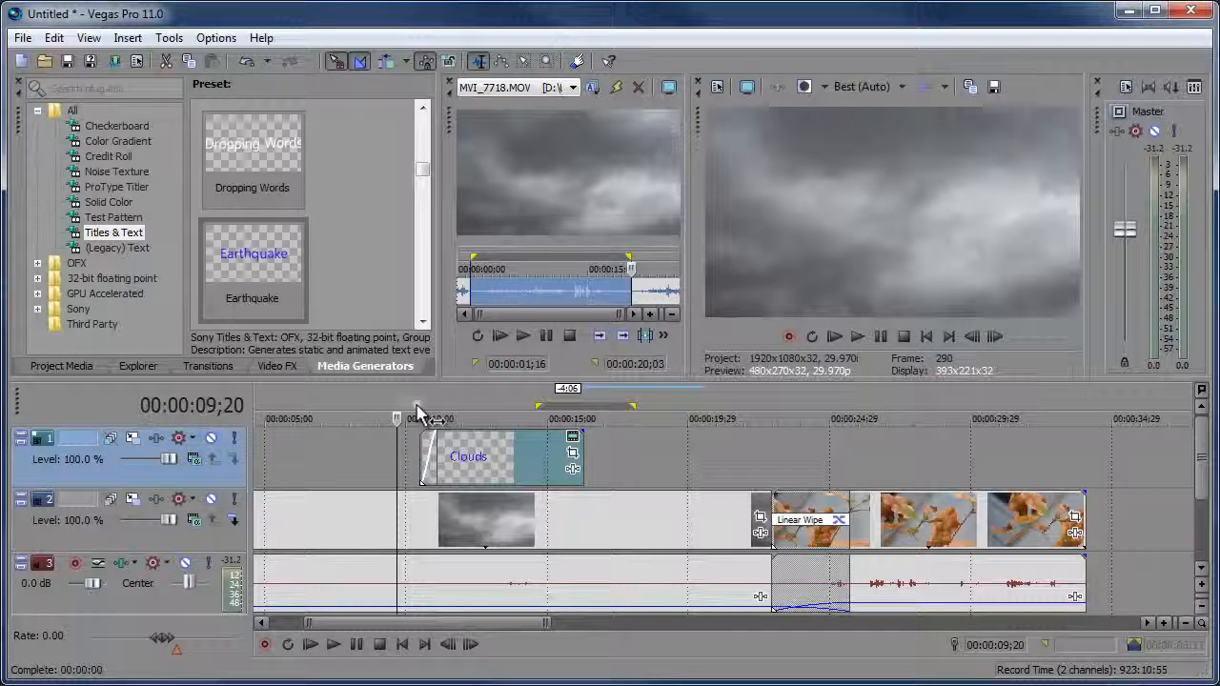
click(416, 409)
key(space)
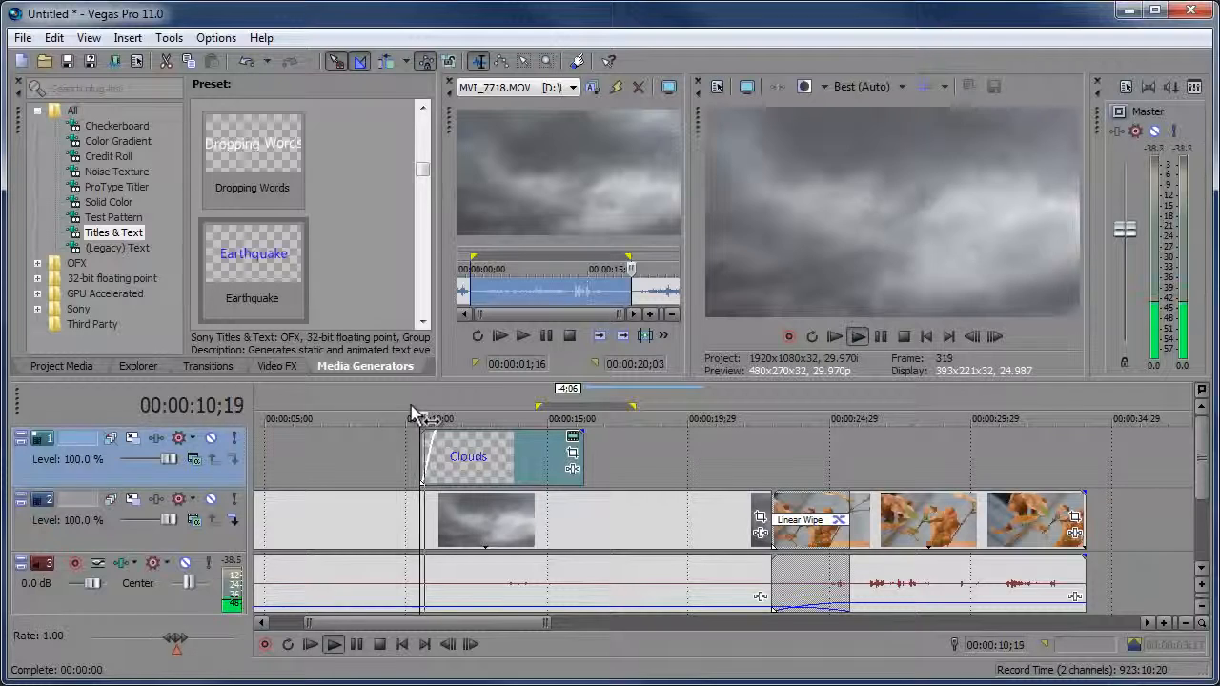
click(407, 412)
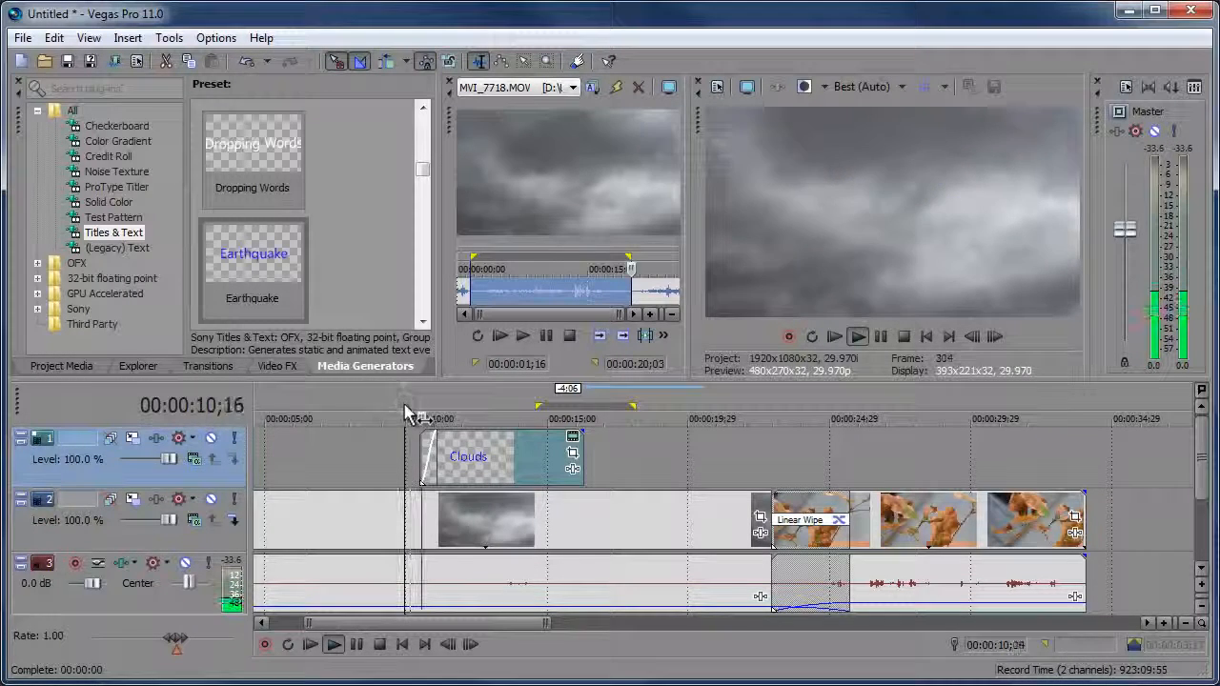
key(space)
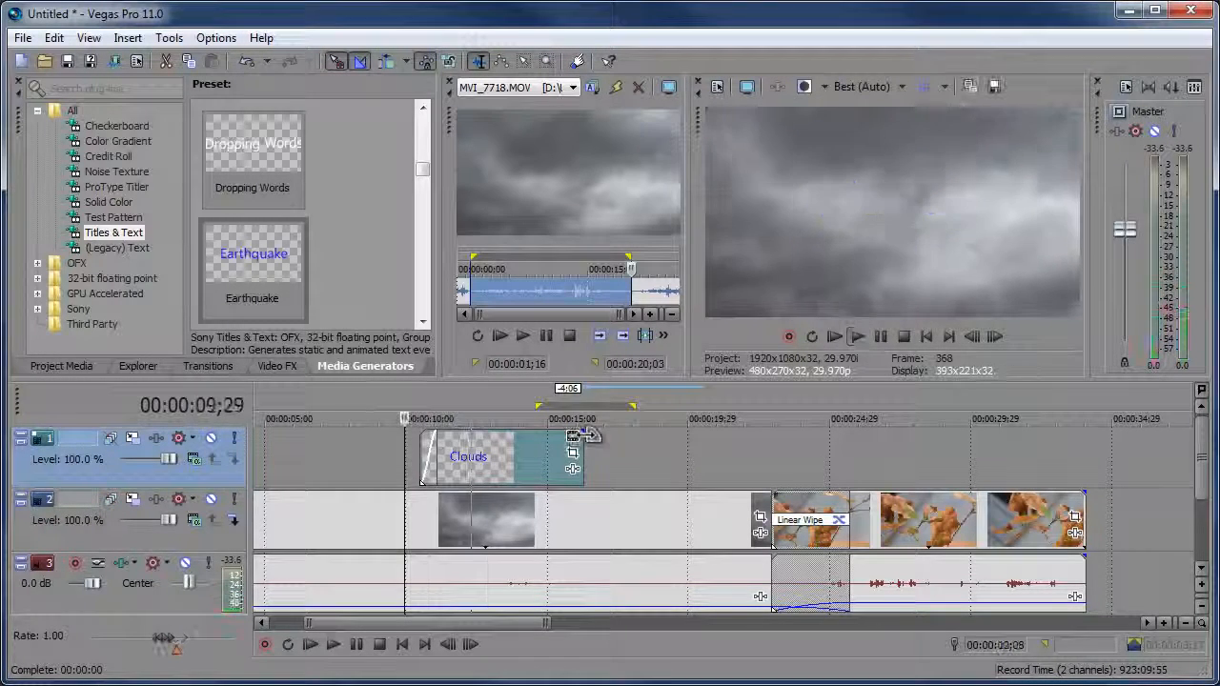
Trim about 1;29 more off the end of the Clouds title, add a short fade-out, and play it back.
drag(583, 451, 529, 438)
click(512, 405)
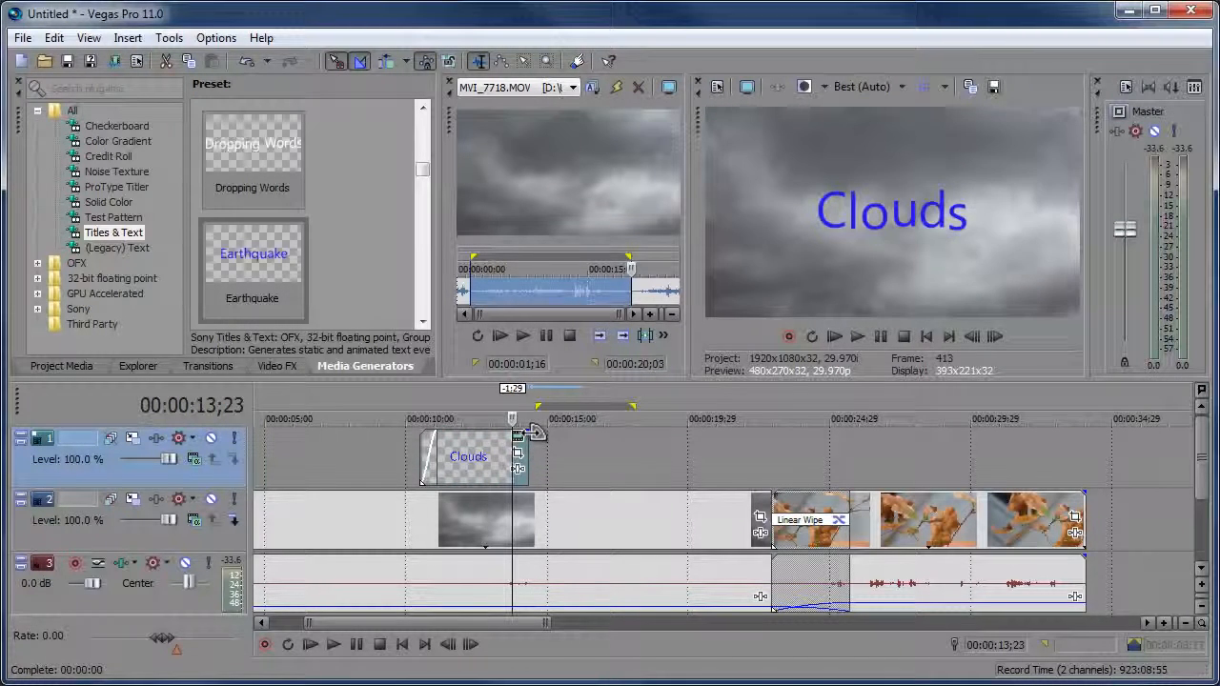
drag(534, 431, 516, 455)
click(410, 399)
key(space)
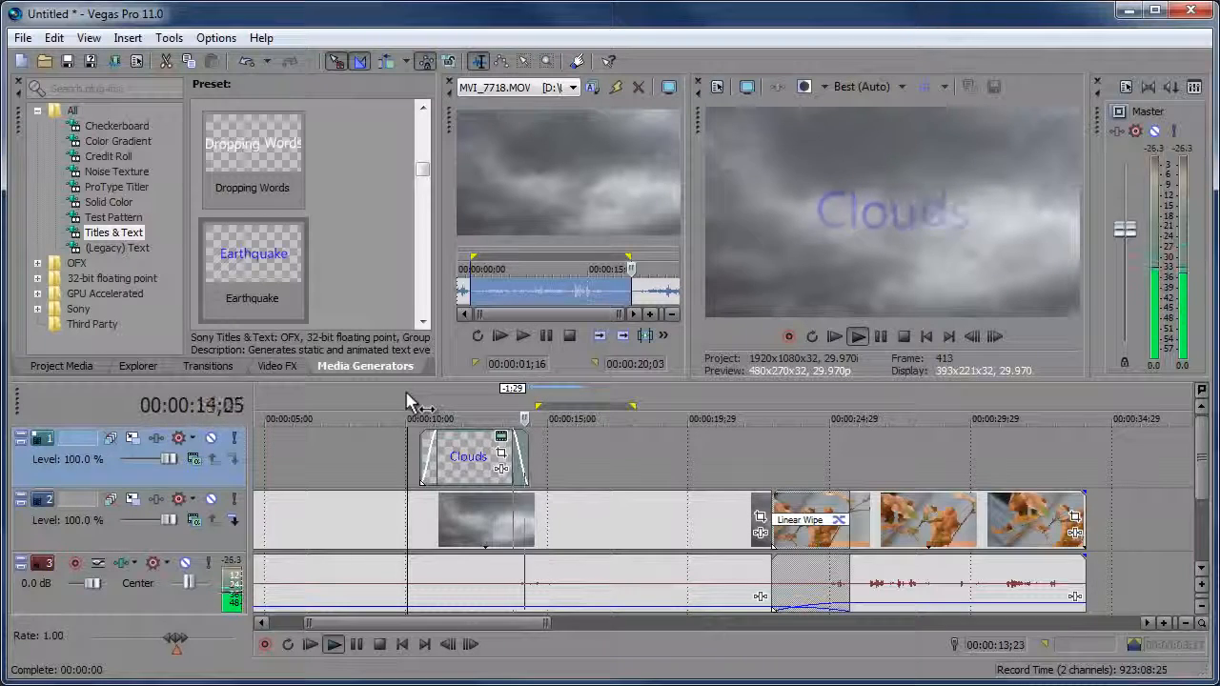
key(space)
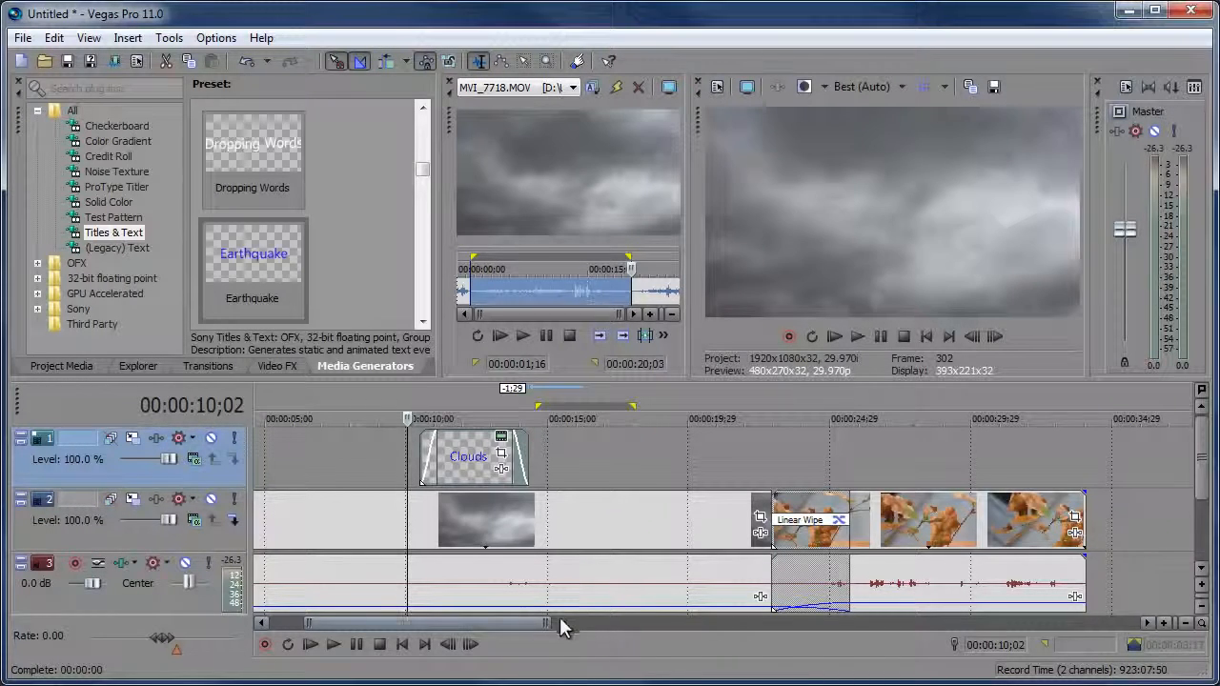
Move the orange flower clip about 13;01 earlier and give it a fade-in and a fade-out of about 1;16.
drag(547, 622, 793, 625)
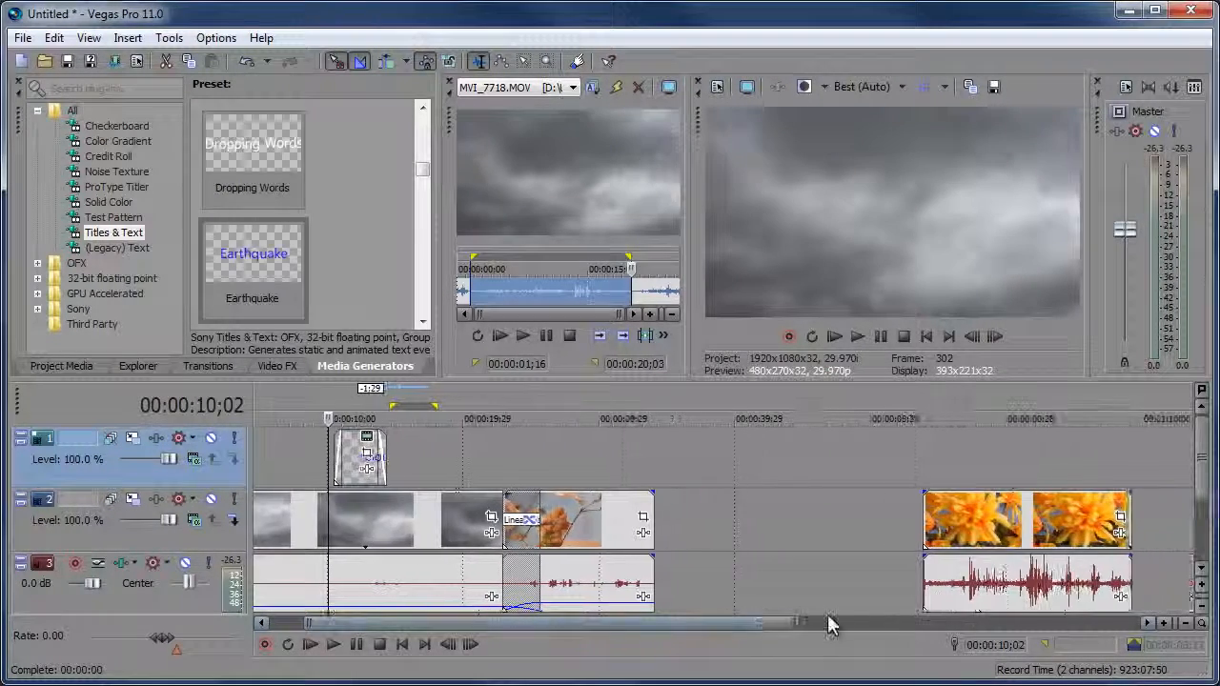
click(348, 454)
drag(961, 507, 931, 506)
click(748, 408)
key(space)
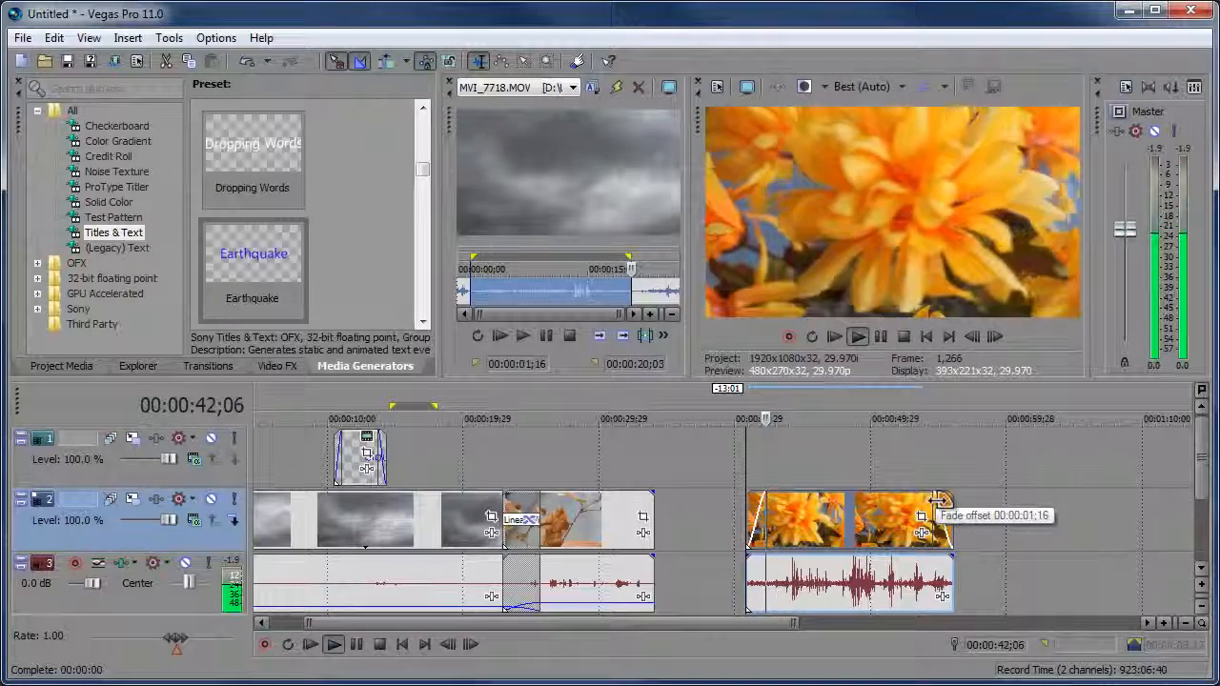
key(space)
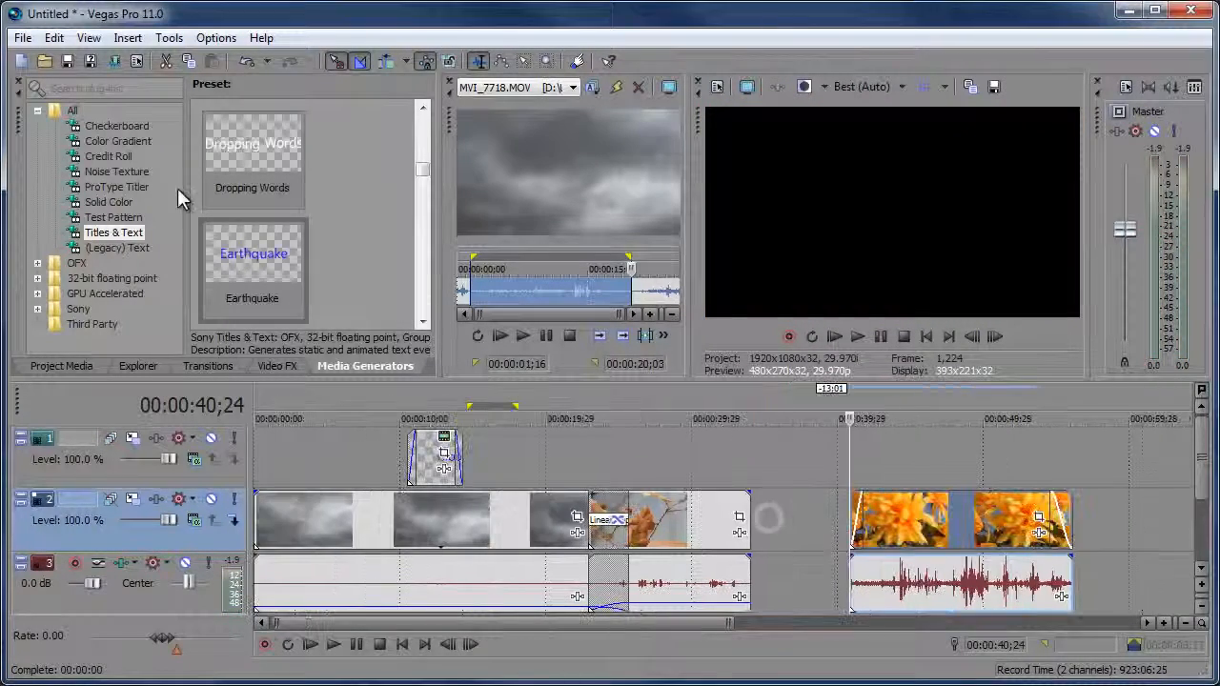
Browse the presets of the ProType Titler, Credit Roll, Color Gradient and Solid Color media generators.
click(107, 187)
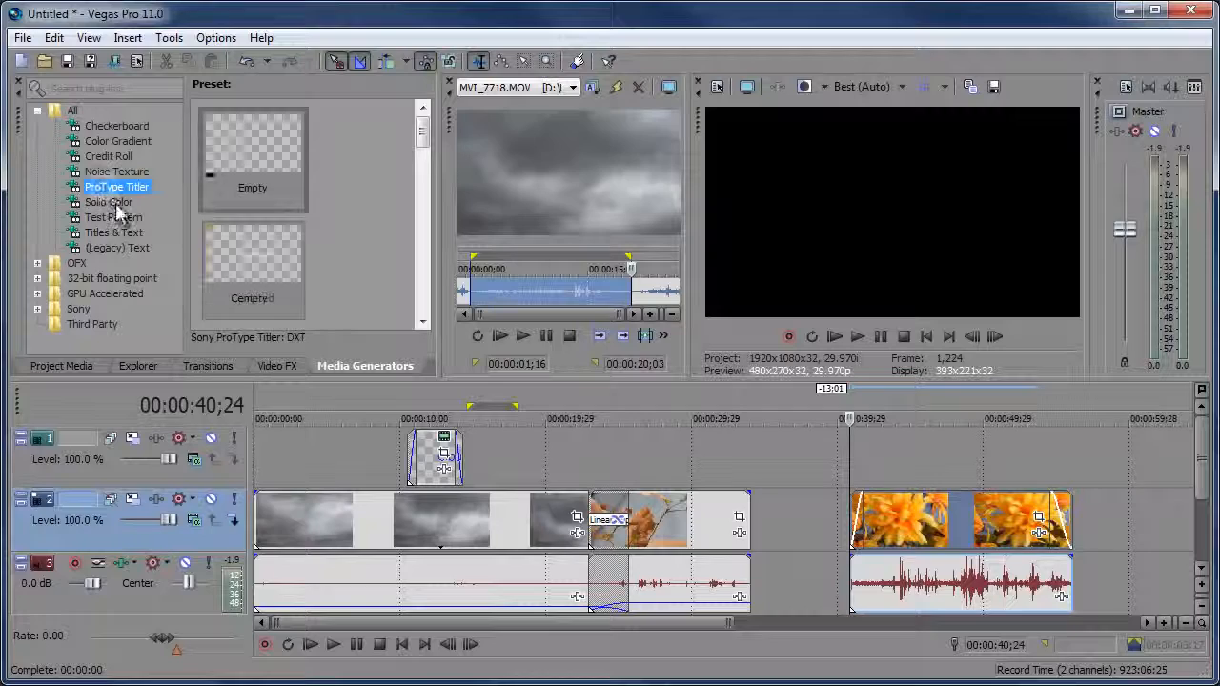
click(118, 156)
click(119, 142)
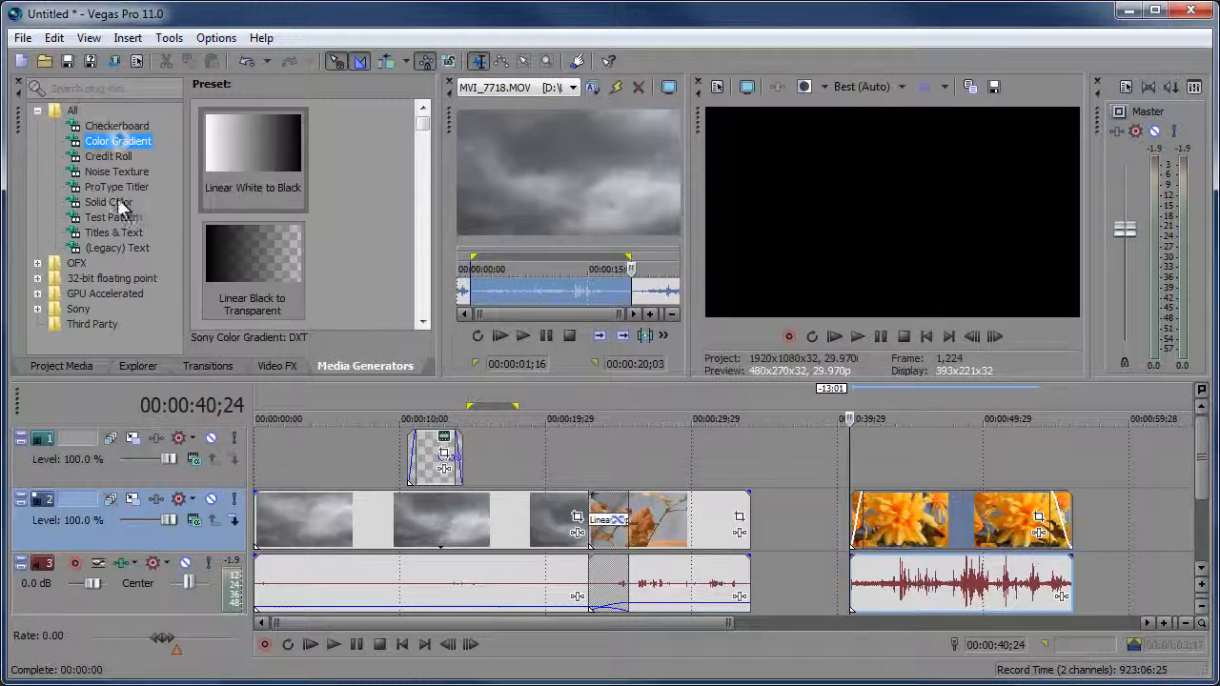
click(107, 202)
click(120, 143)
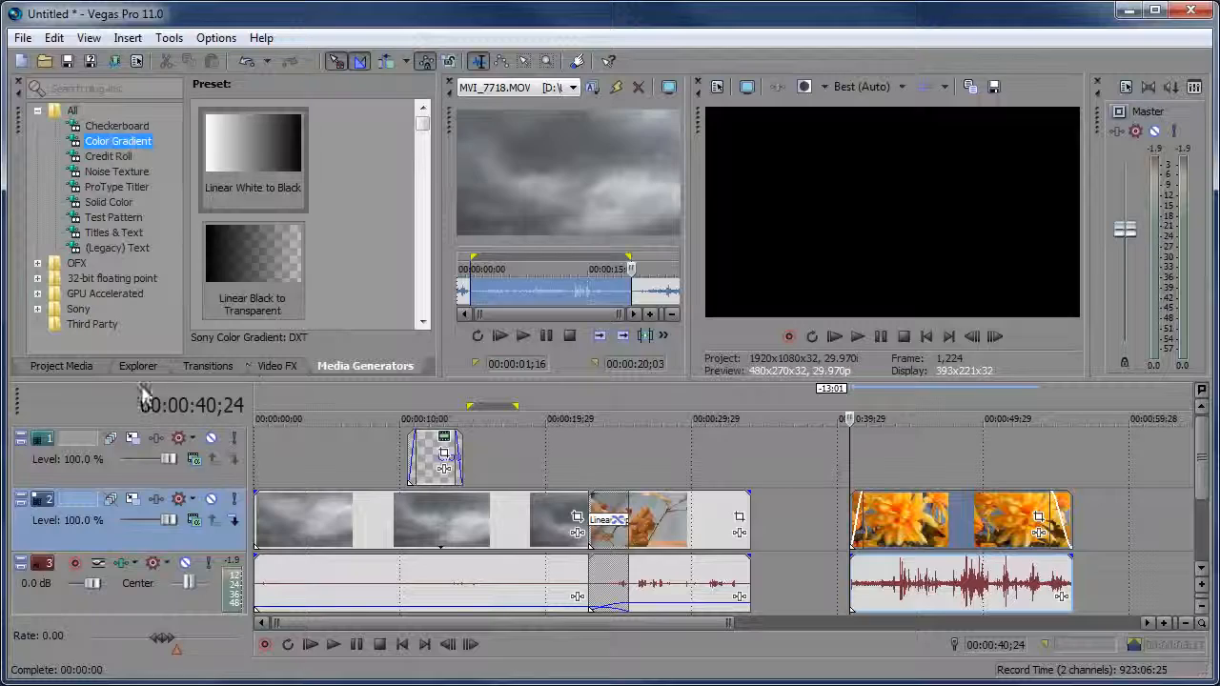
Look through the project's media for the generated checkerboard and title items and the imported clips.
click(63, 367)
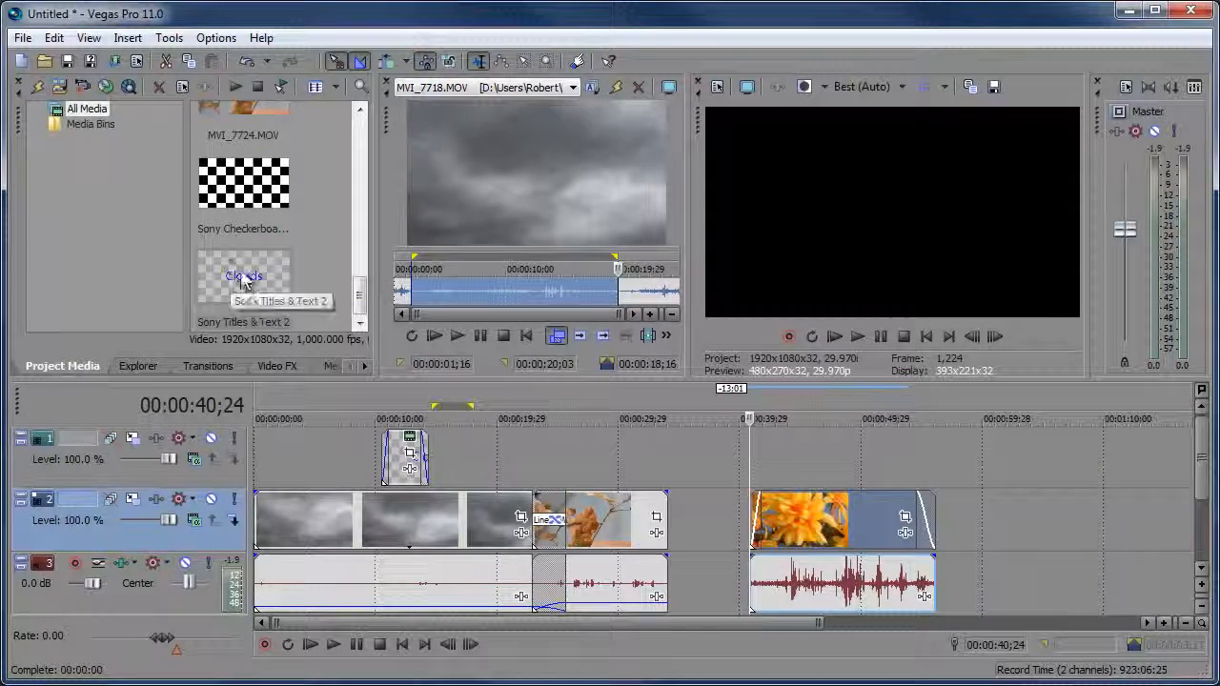
click(261, 276)
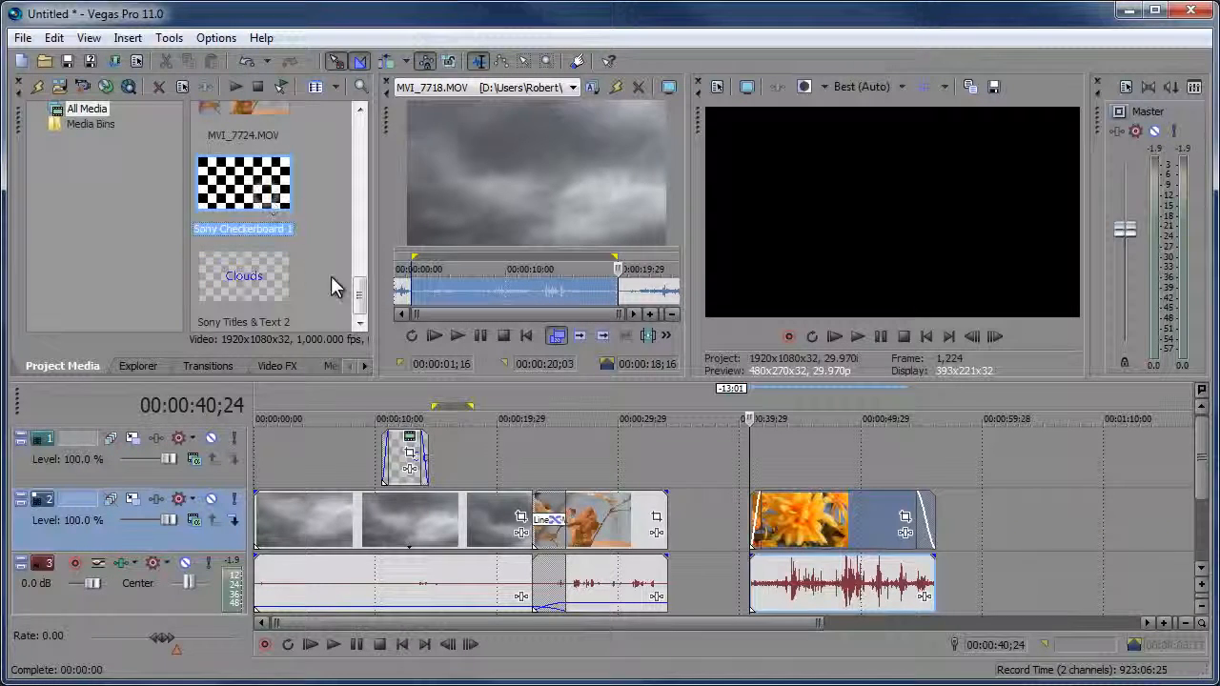
drag(360, 288, 377, 168)
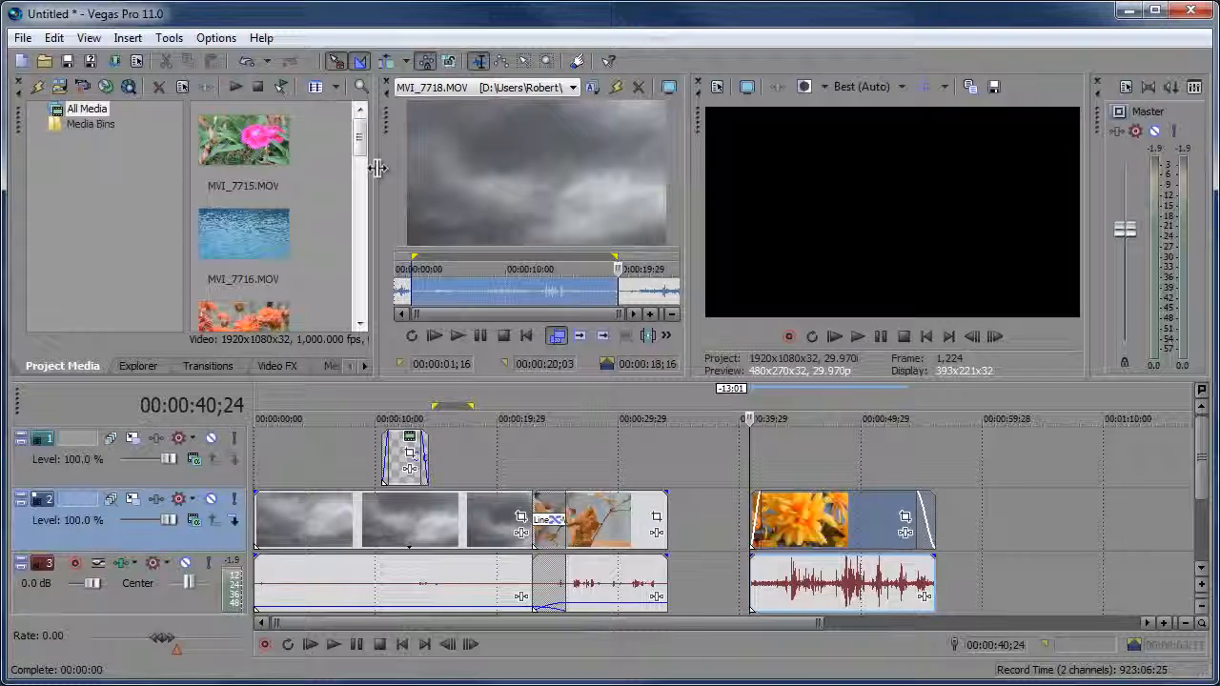